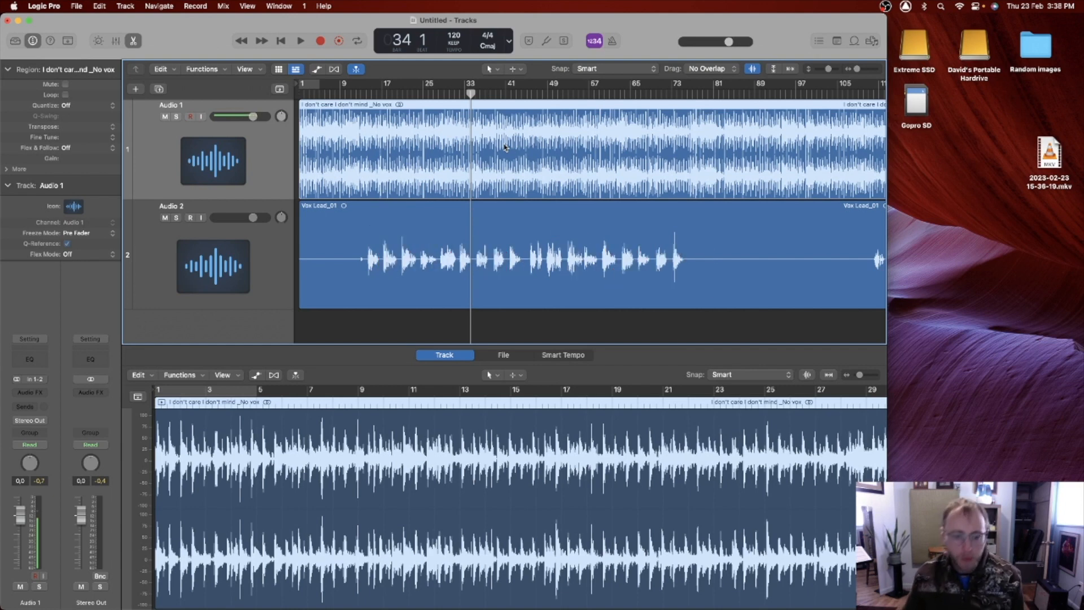
# Place the playhead at bar 13 on the Audio 2 vocal track and show the track's region in the editor.
pyautogui.click(272, 251)
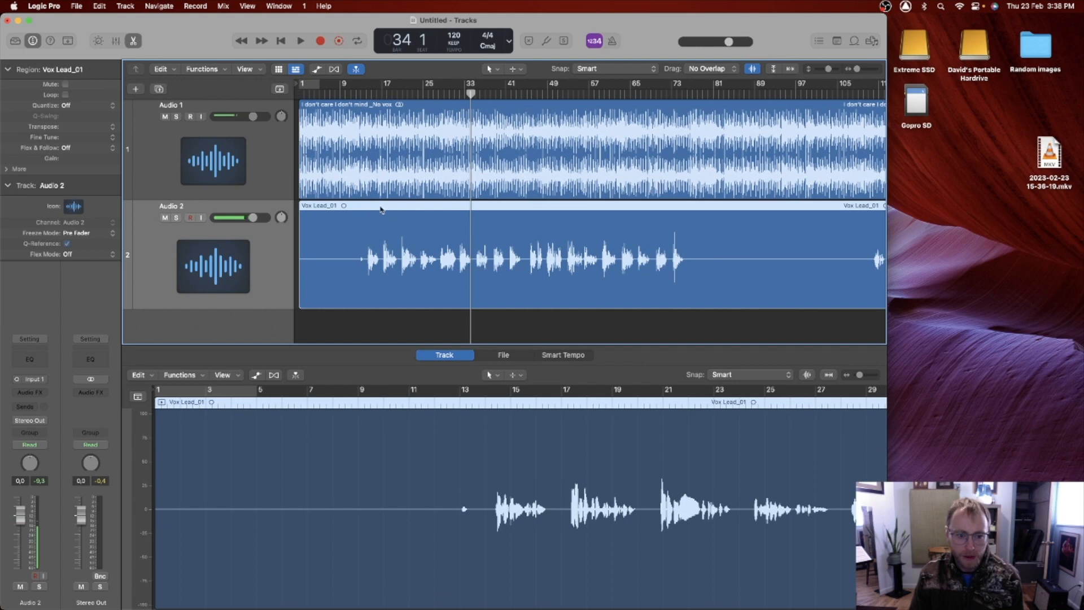
pyautogui.click(360, 92)
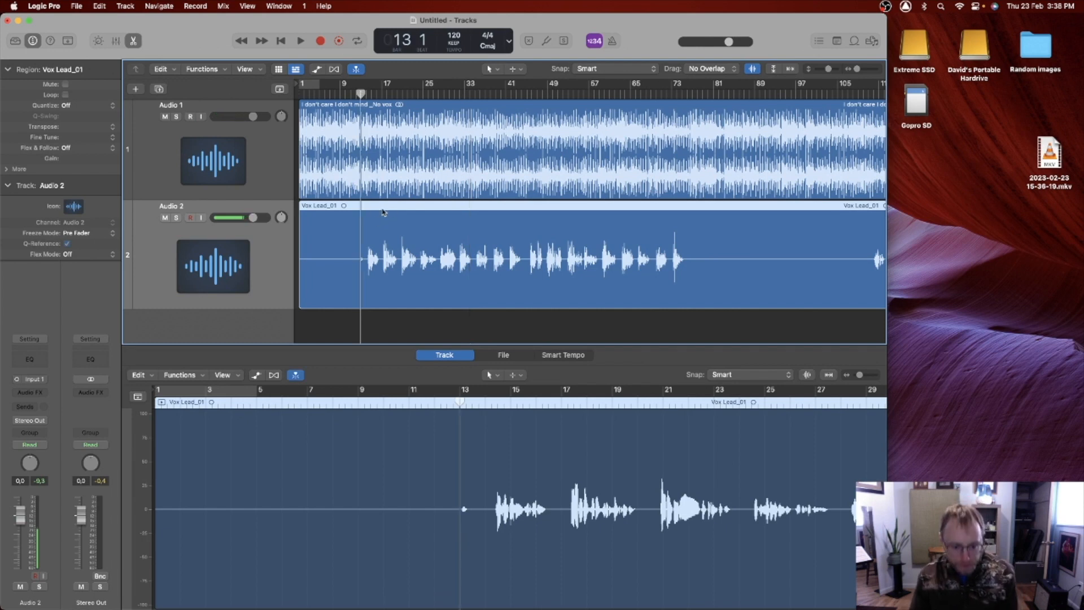
pyautogui.click(133, 42)
pyautogui.click(134, 42)
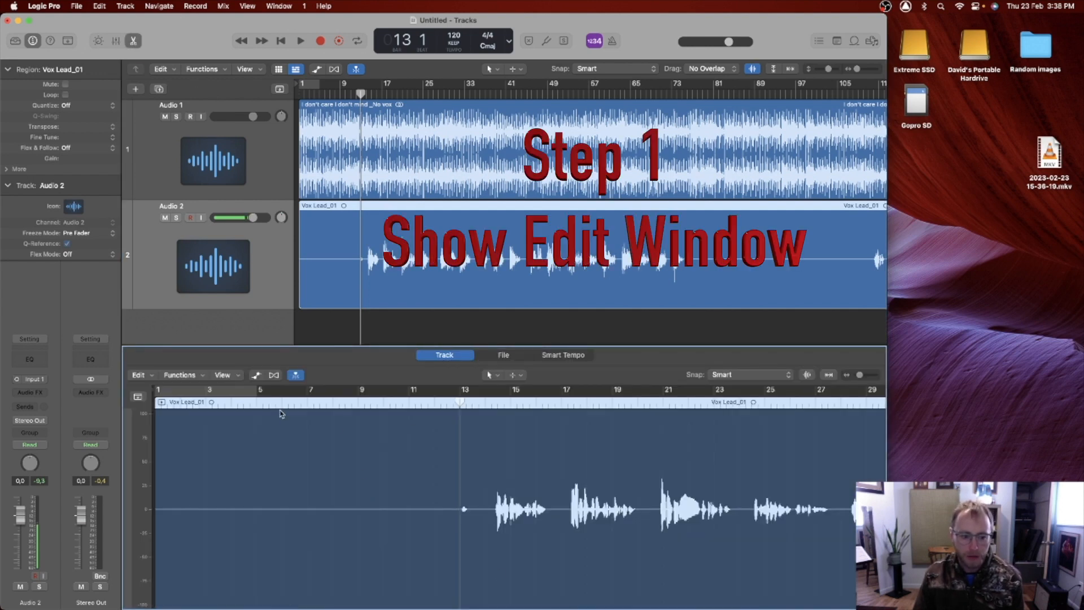
# Enable Flex for the Audio 2 vocal and set its flex mode to Flex Pitch.
pyautogui.click(274, 375)
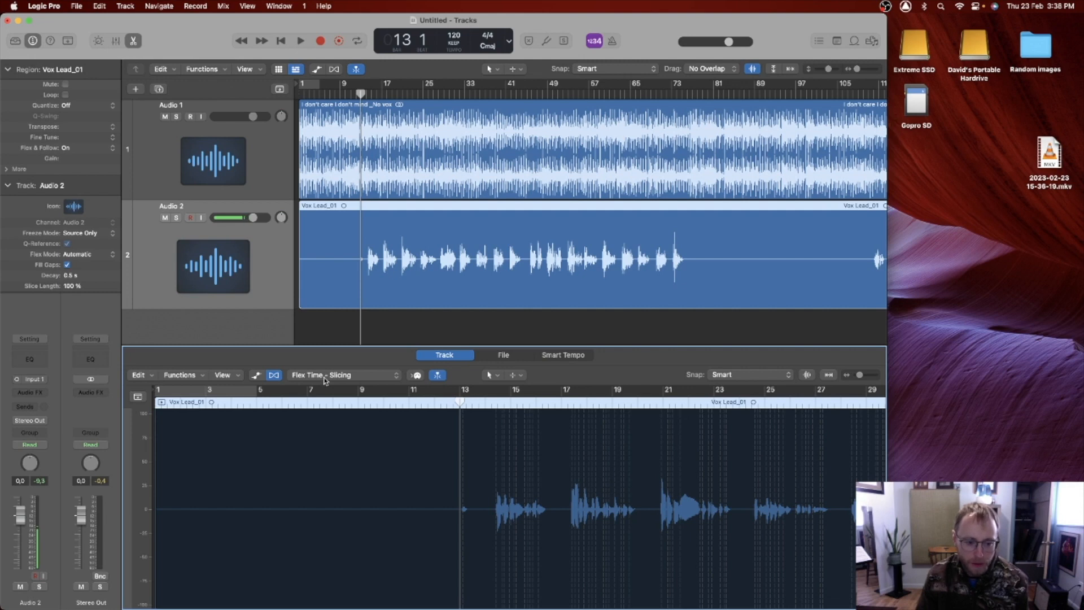
pyautogui.click(325, 380)
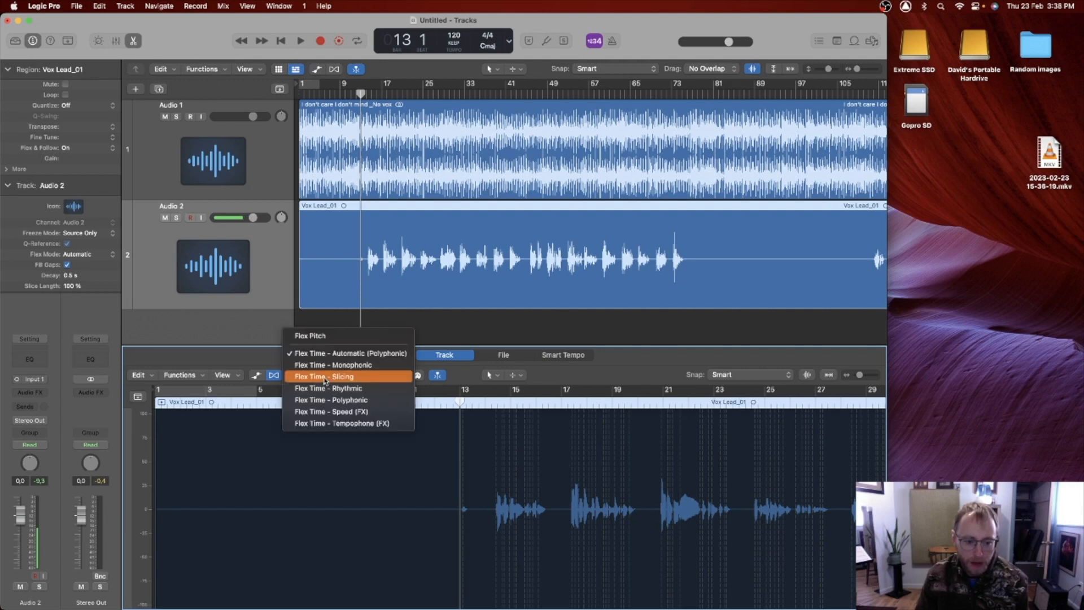
pyautogui.click(328, 338)
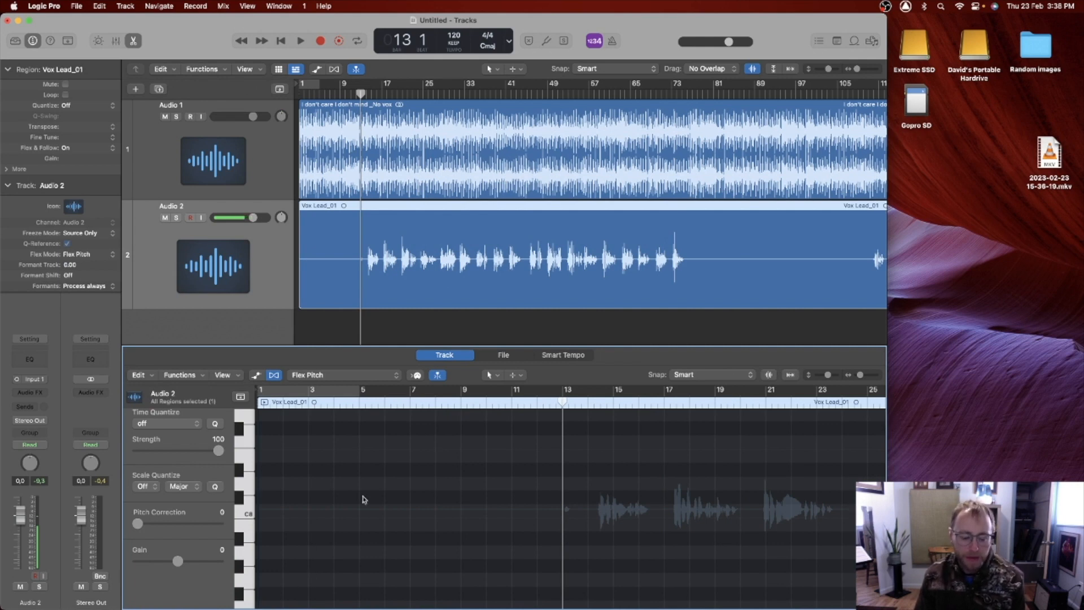
# Examine the detected vocal notes and their pitch curves around bars 14 to 16 at close range.
pyautogui.scroll(-3, 366, 499)
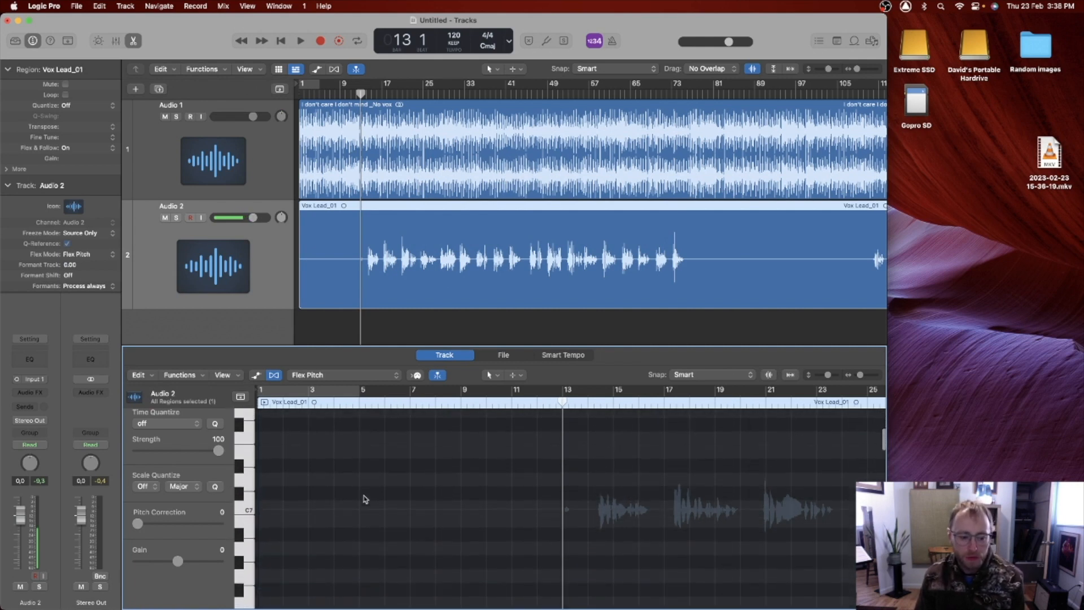
pyautogui.scroll(2, 247, 495)
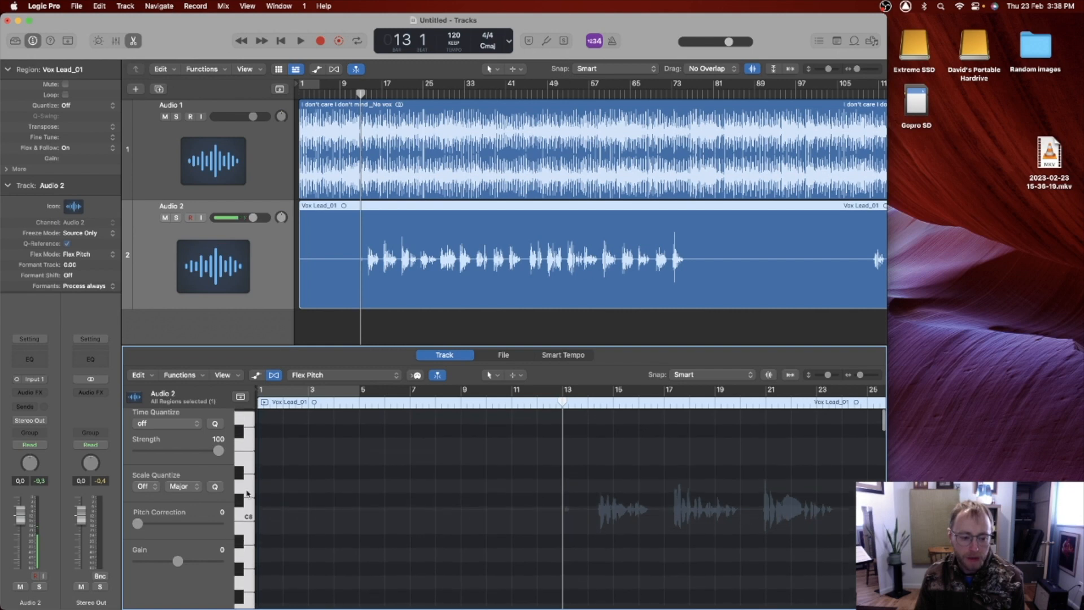
pyautogui.scroll(-10, 249, 493)
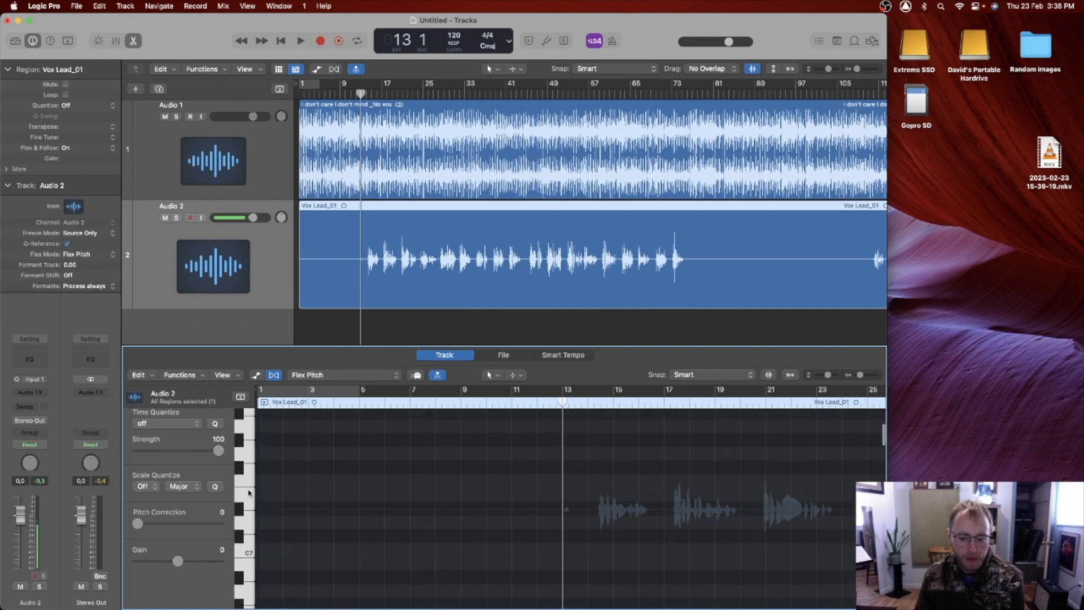
pyautogui.scroll(-8, 250, 493)
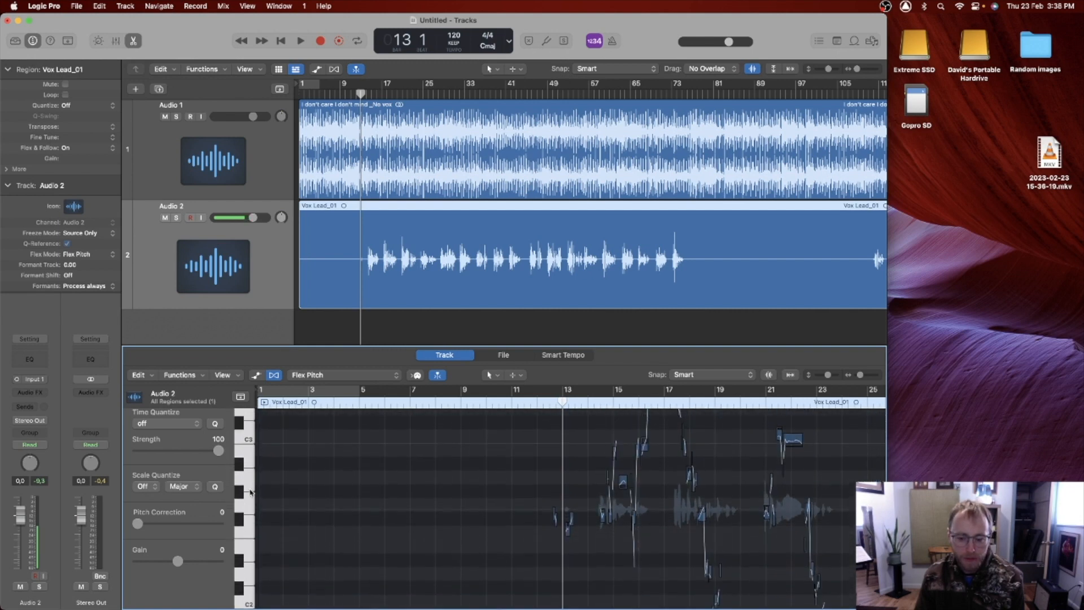
pyautogui.scroll(-5, 250, 493)
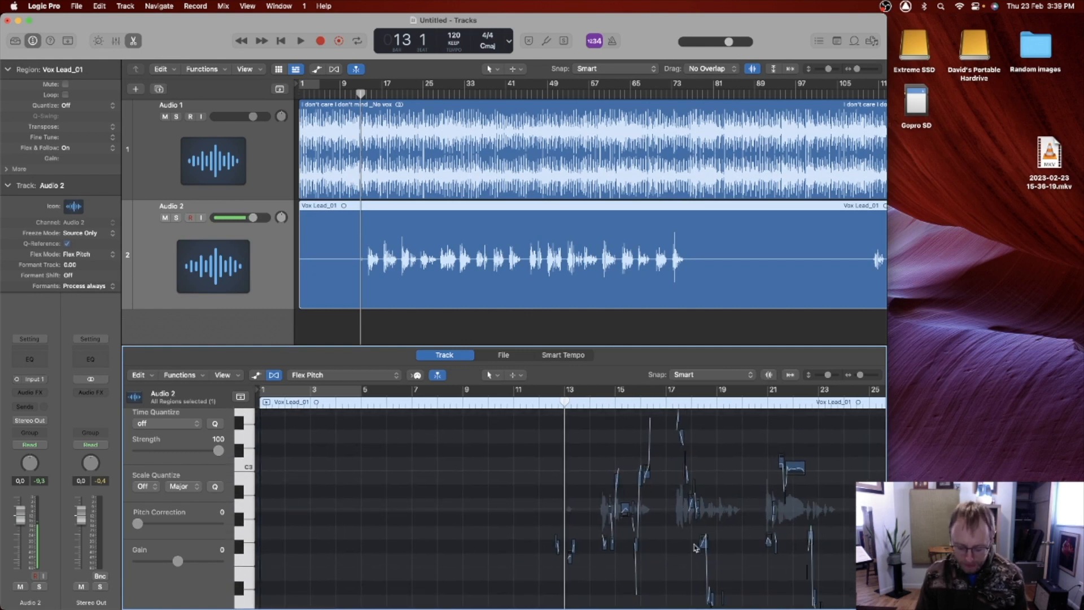
pyautogui.press('super+Right')
pyautogui.press('super+Right')
pyautogui.press('super+Right')
pyautogui.press('super+Right')
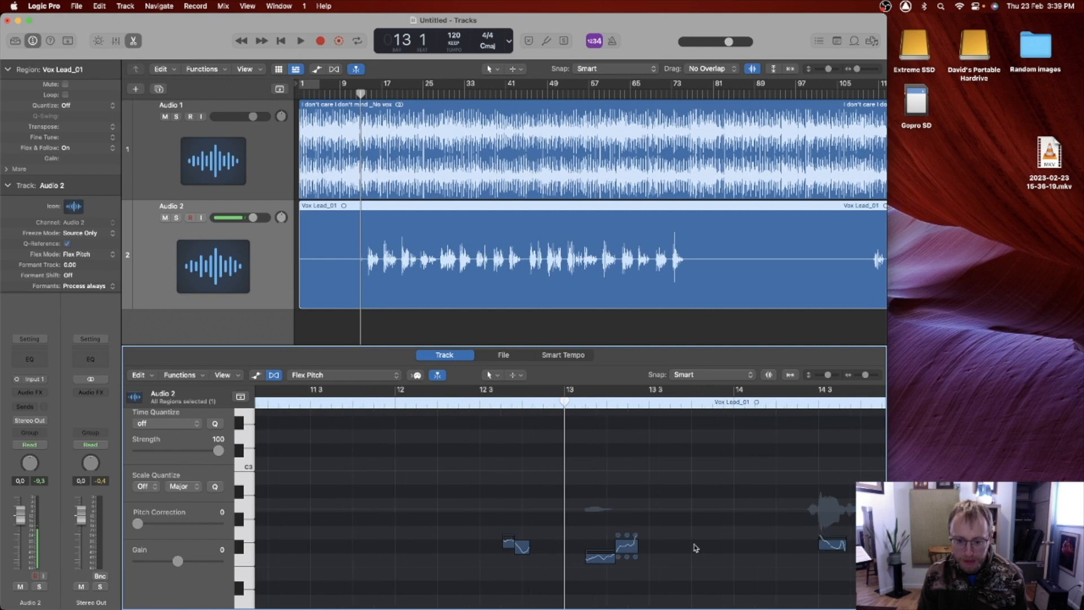
pyautogui.hscroll(10, 617, 525)
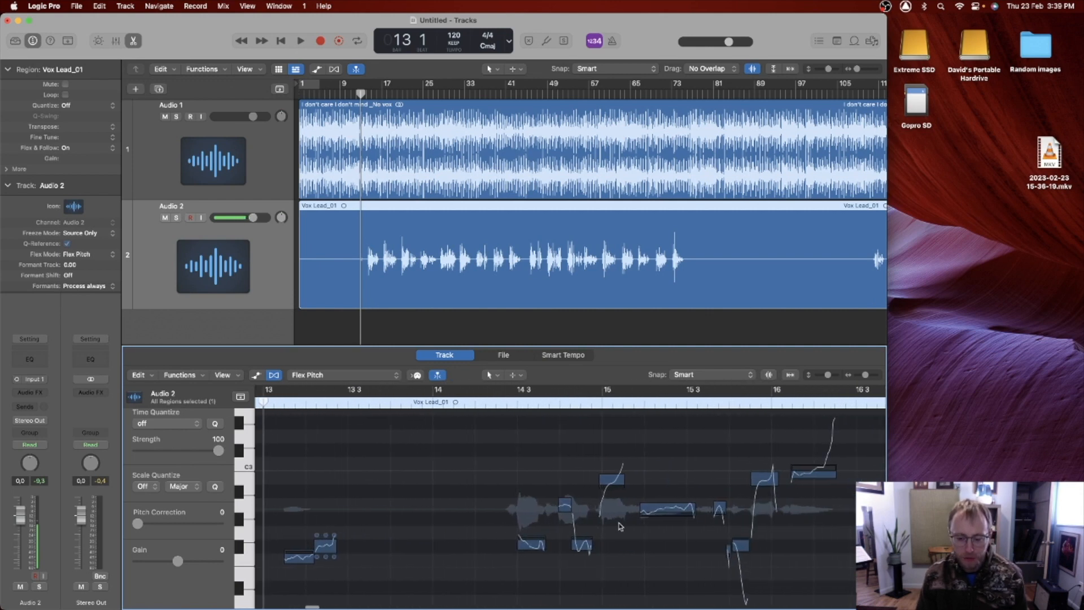
pyautogui.scroll(-2, 620, 527)
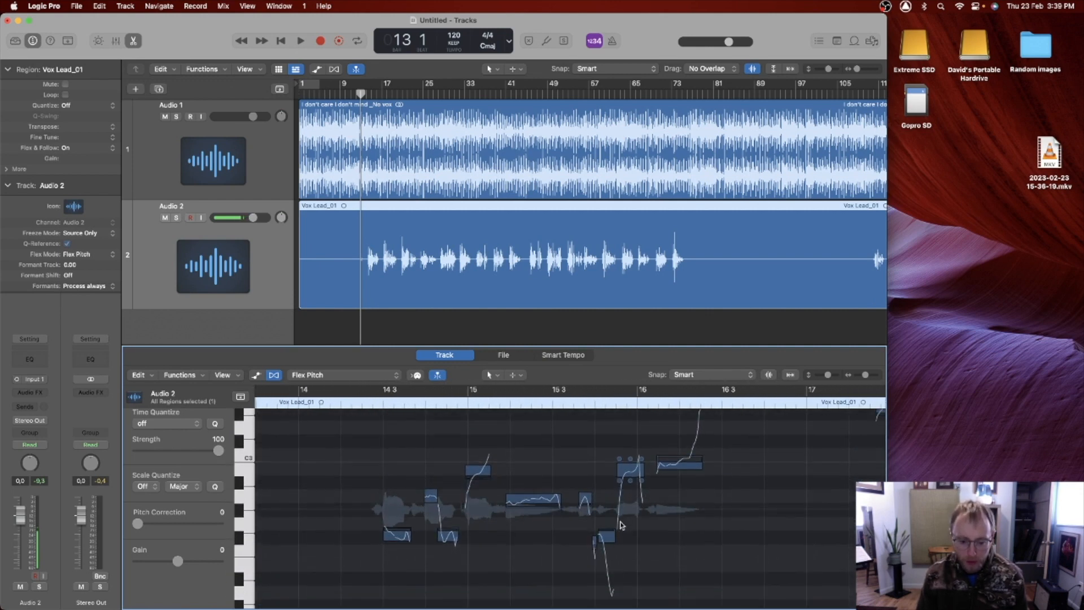
pyautogui.scroll(-4, 621, 526)
pyautogui.scroll(5, 621, 526)
pyautogui.scroll(-2, 517, 524)
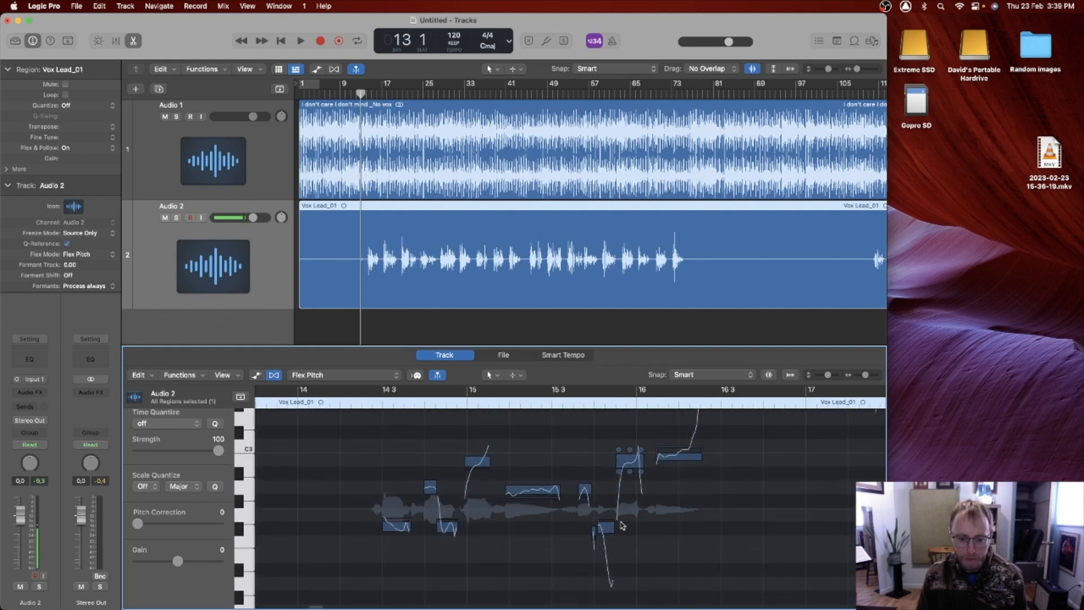
pyautogui.scroll(-4, 516, 522)
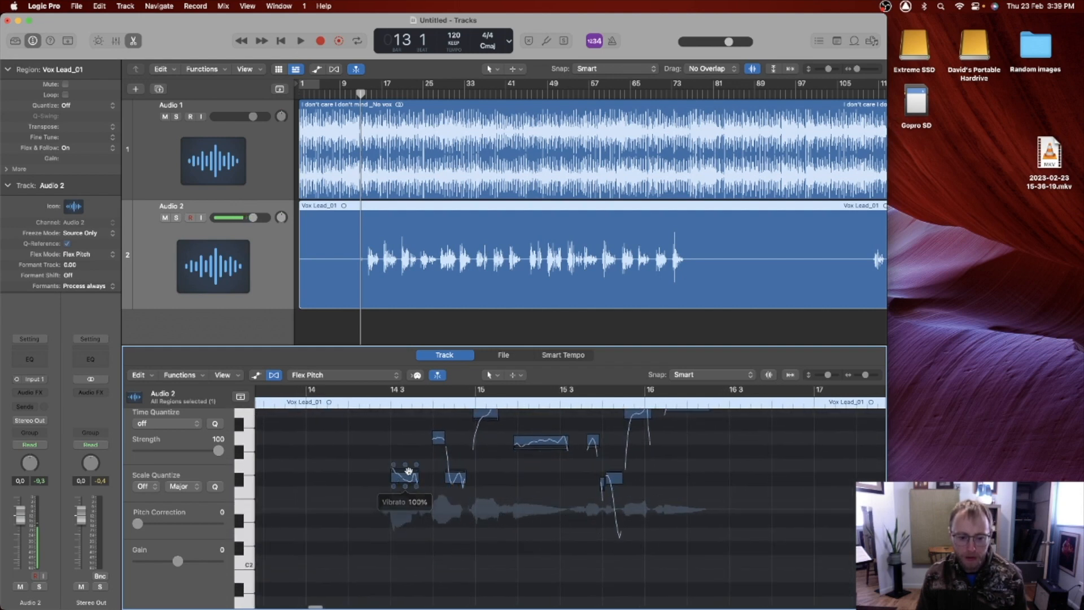
pyautogui.scroll(6, 504, 479)
pyautogui.scroll(-2, 506, 480)
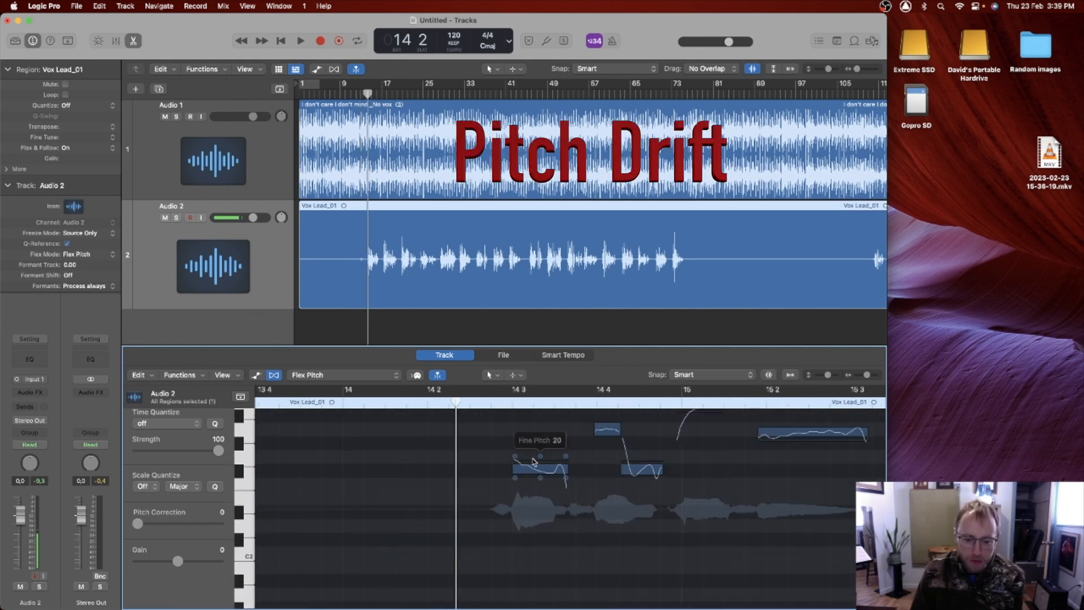
# Set the pitch drift at the start of the vocal note near 14 3 to about -0.38 and play the passage.
pyautogui.moveTo(514, 468)
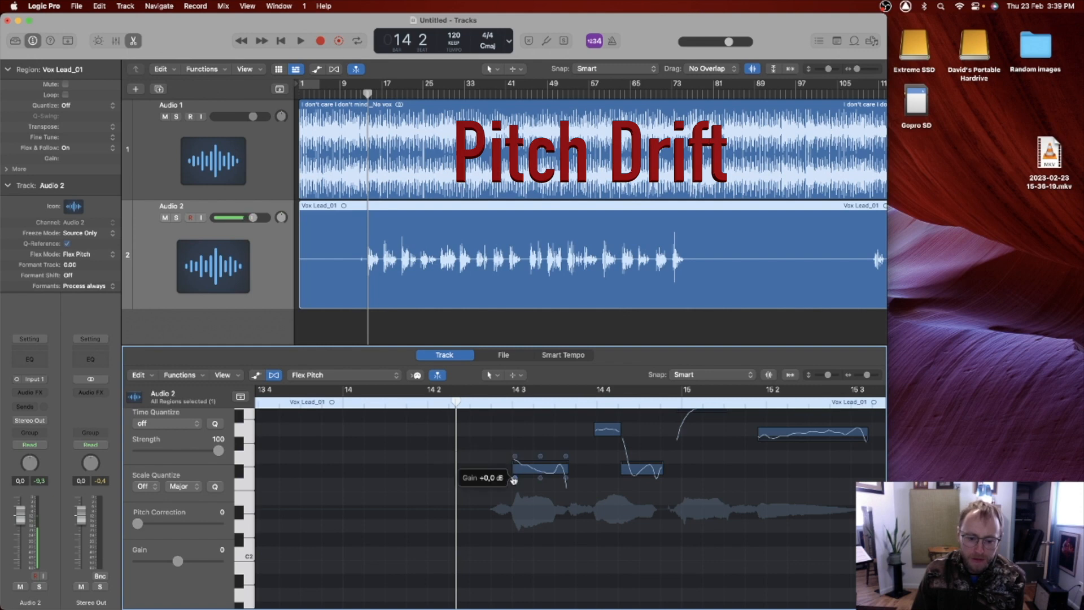
pyautogui.moveTo(566, 482)
pyautogui.moveTo(568, 463)
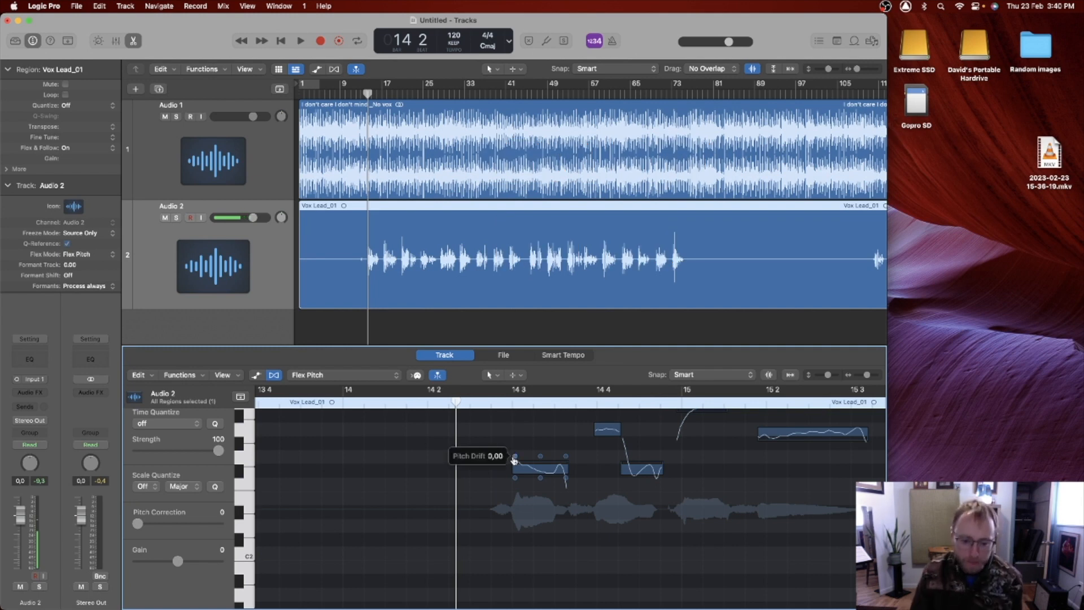
pyautogui.moveTo(514, 459); pyautogui.dragTo(515, 456)
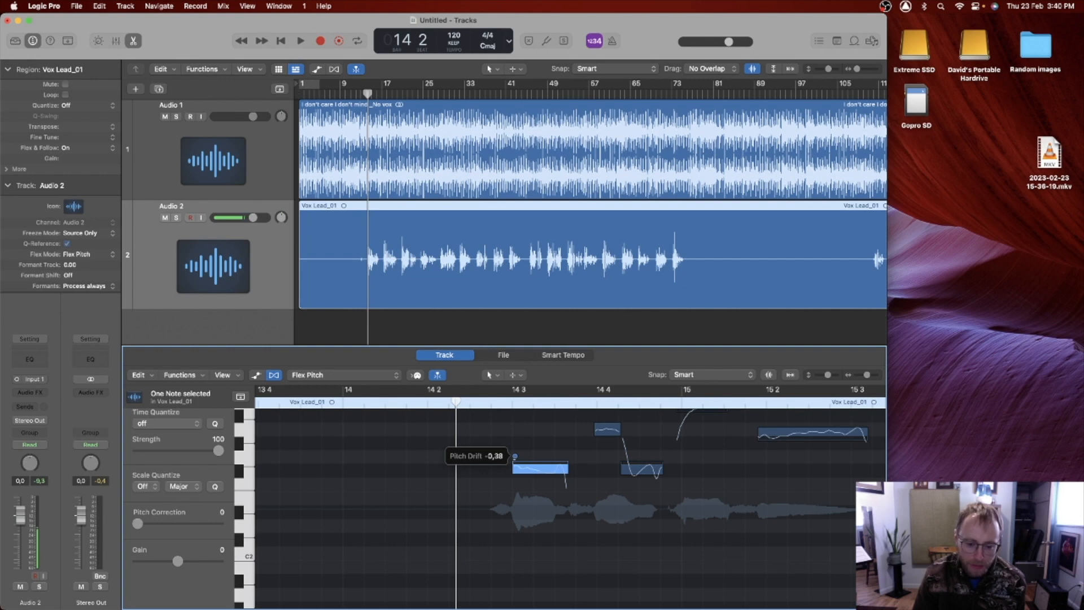
pyautogui.moveTo(515, 456); pyautogui.dragTo(514, 455)
pyautogui.press('space')
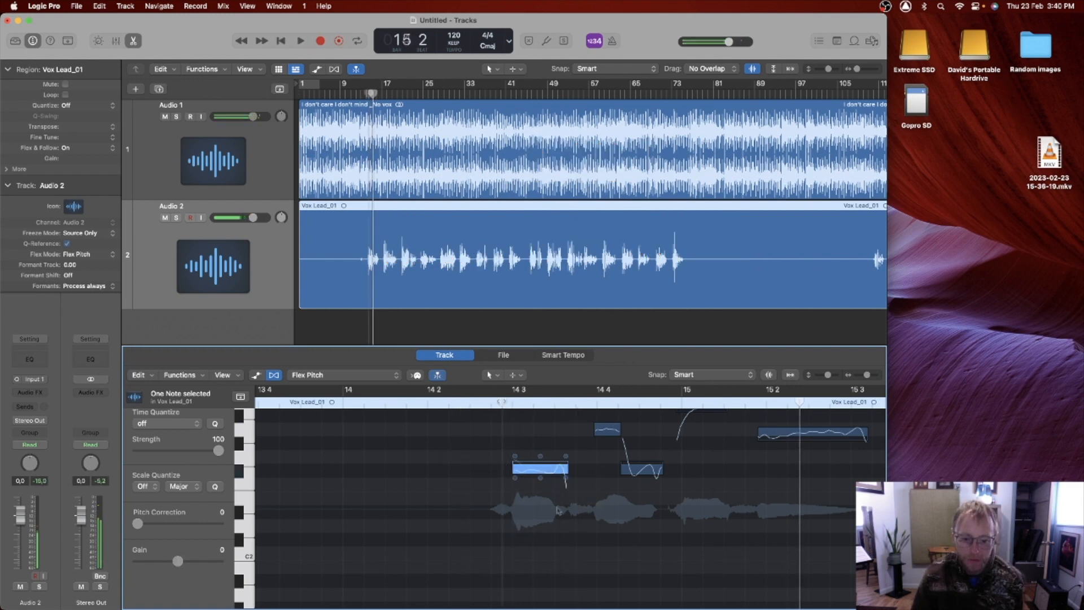
pyautogui.press('space')
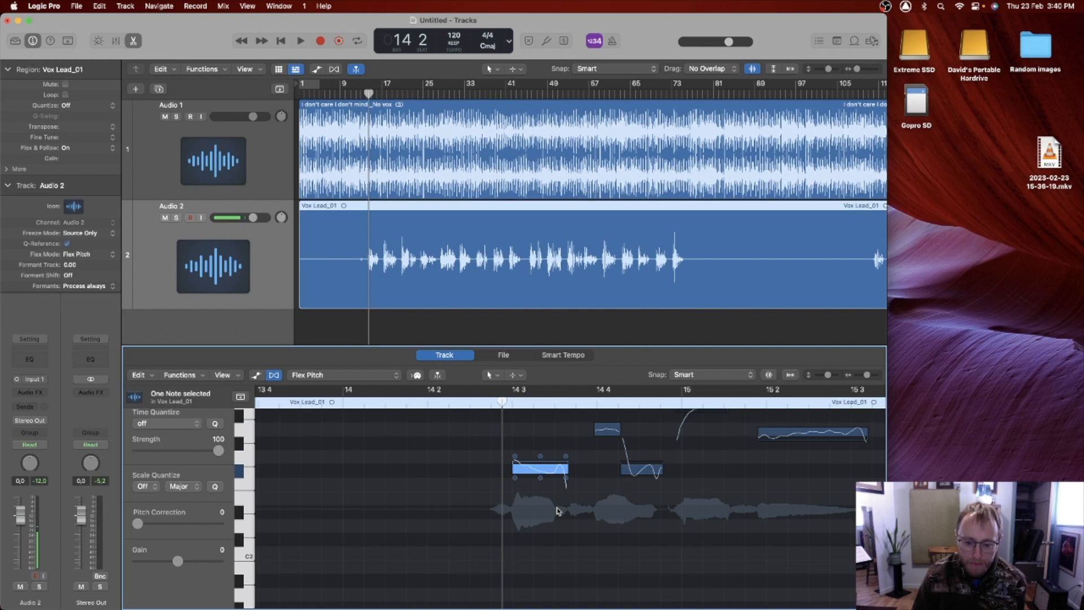
# Reset the vocal note near 14 3 to its original pitch.
pyautogui.click(601, 430)
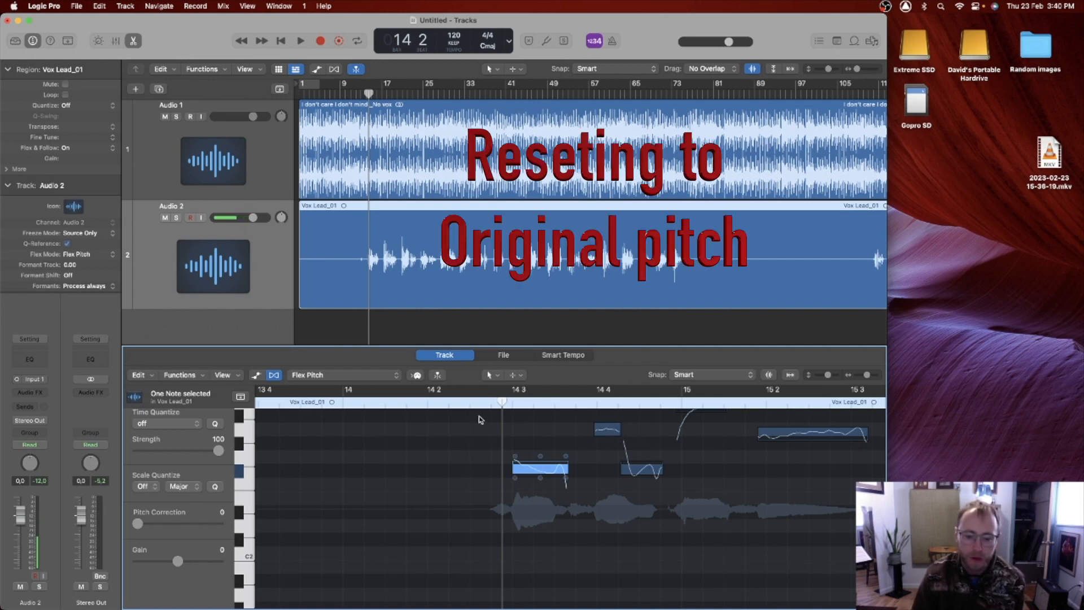
pyautogui.moveTo(481, 419); pyautogui.dragTo(538, 468)
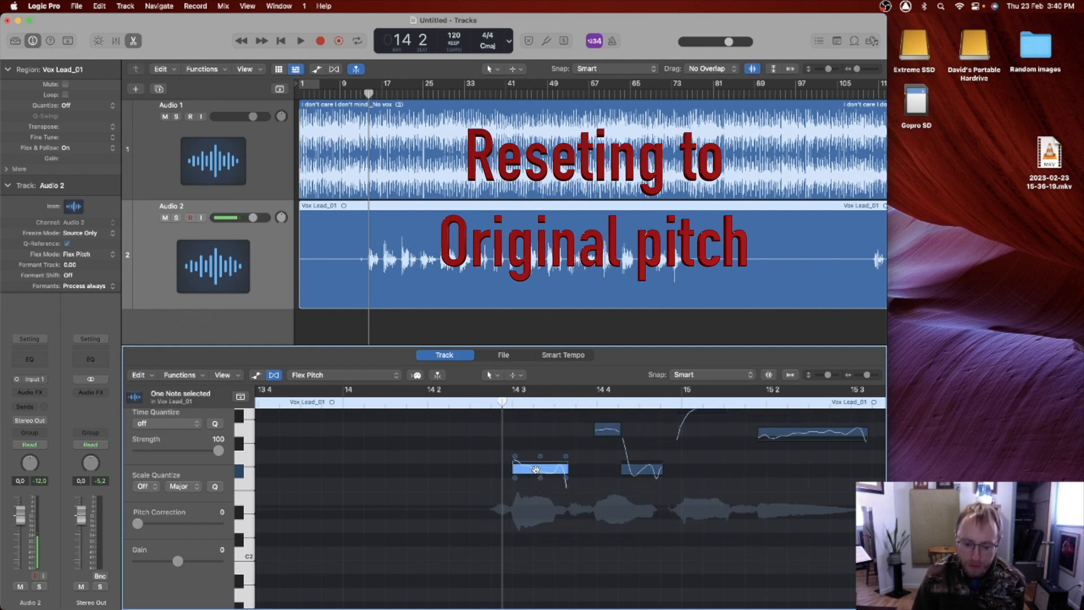
pyautogui.rightClick(537, 472)
pyautogui.click(554, 509)
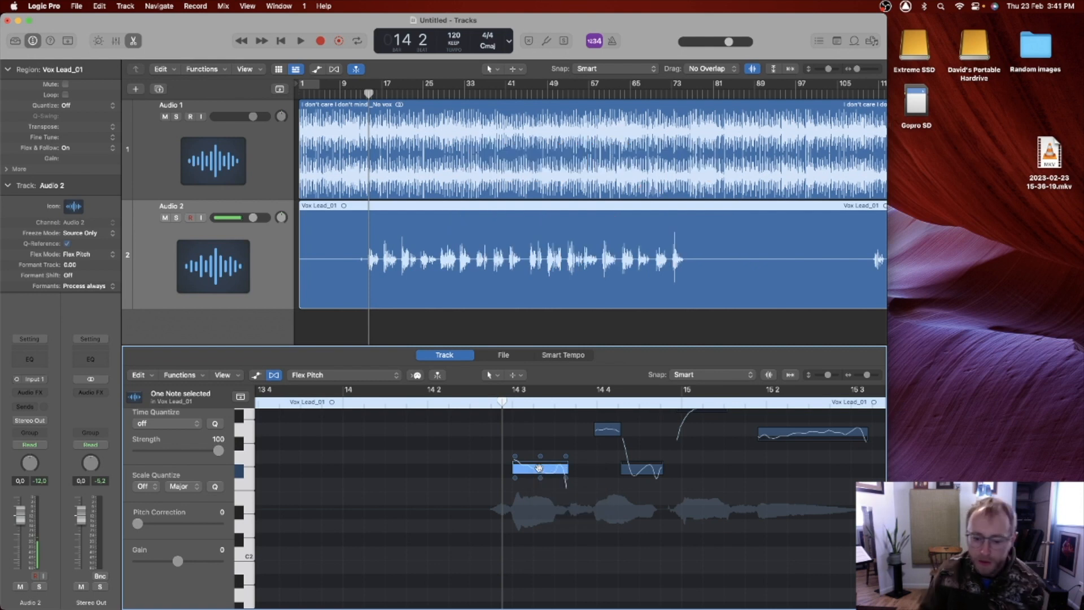
# Adjust the pitch drift at the end of the vocal note near 14 3.
pyautogui.moveTo(515, 458)
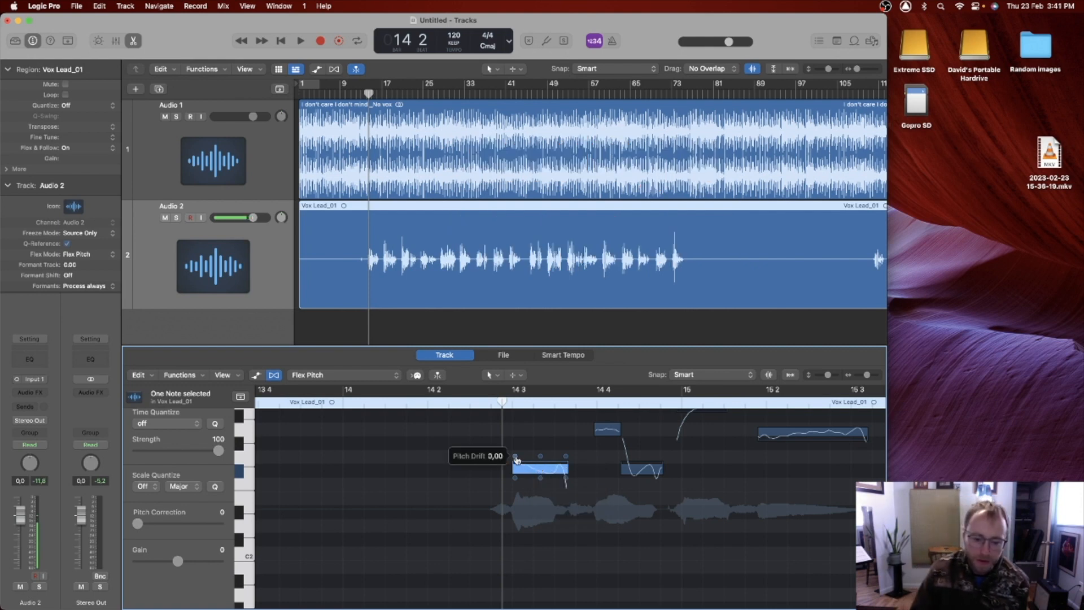
pyautogui.moveTo(568, 460)
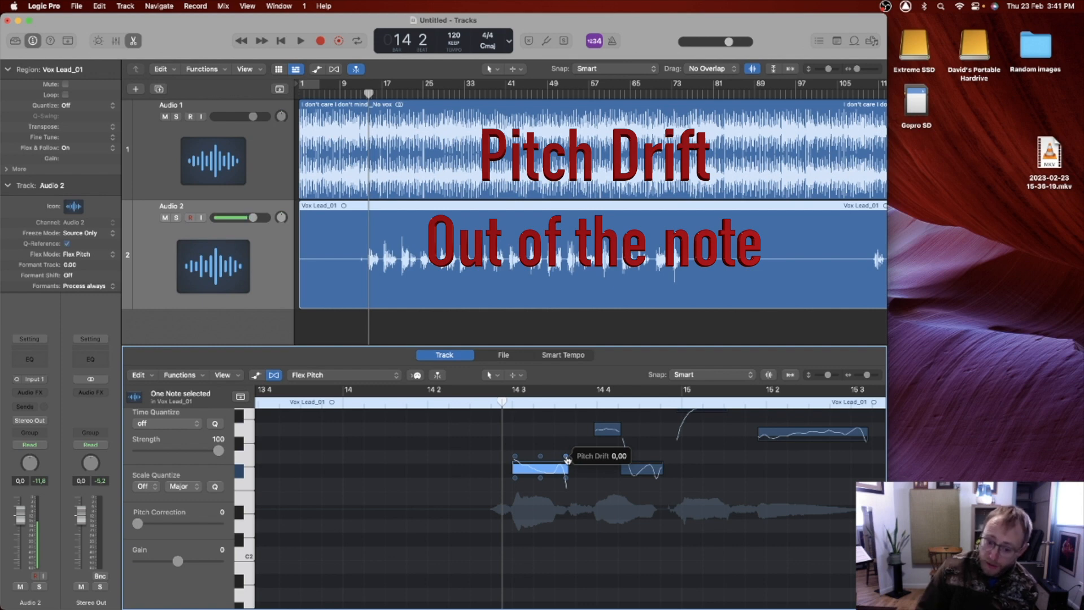
pyautogui.moveTo(568, 461); pyautogui.dragTo(577, 480)
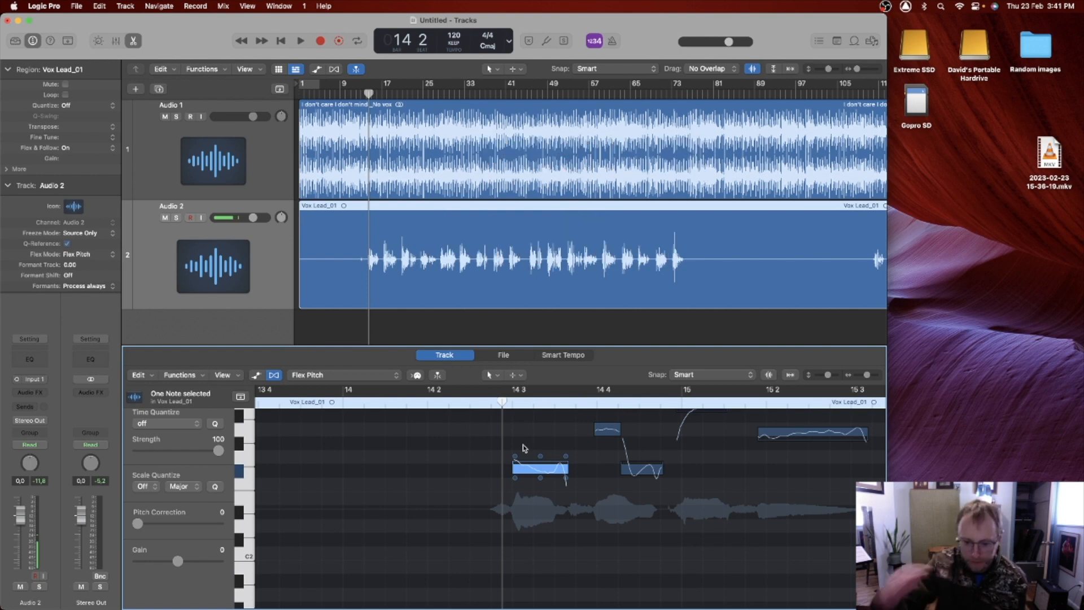
# Play the passage and set the fine pitch of the note near 14 3 to 18.
pyautogui.click(610, 431)
pyautogui.moveTo(542, 458)
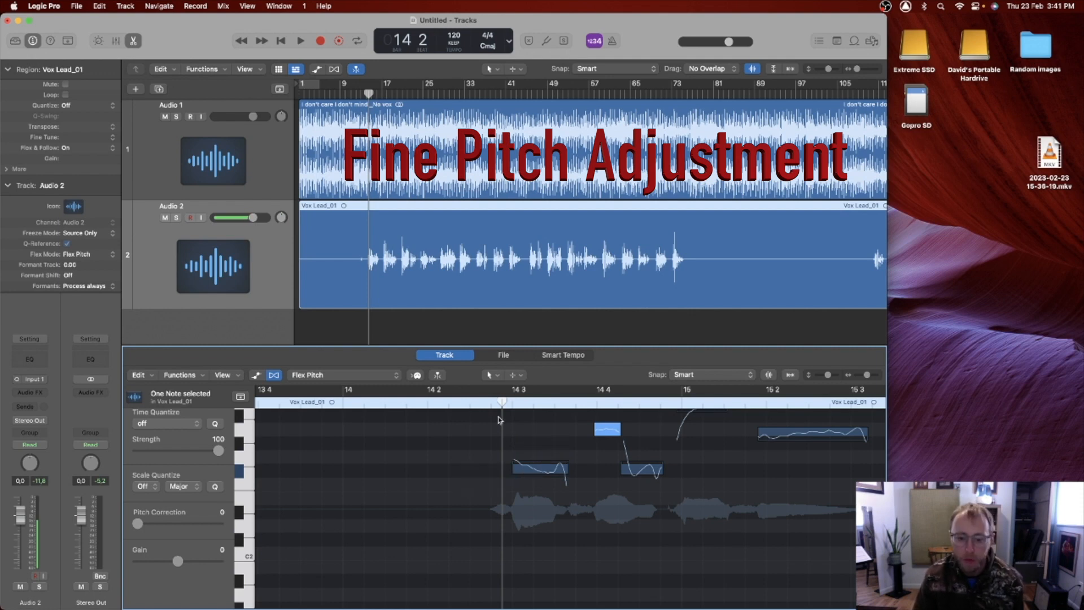
pyautogui.press('space')
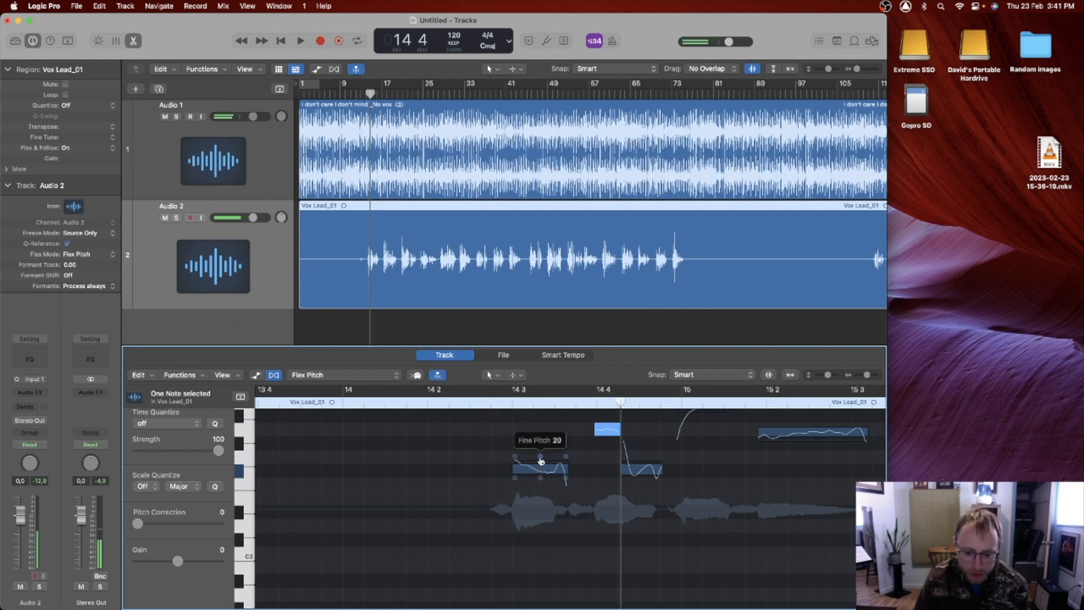
pyautogui.click(541, 458)
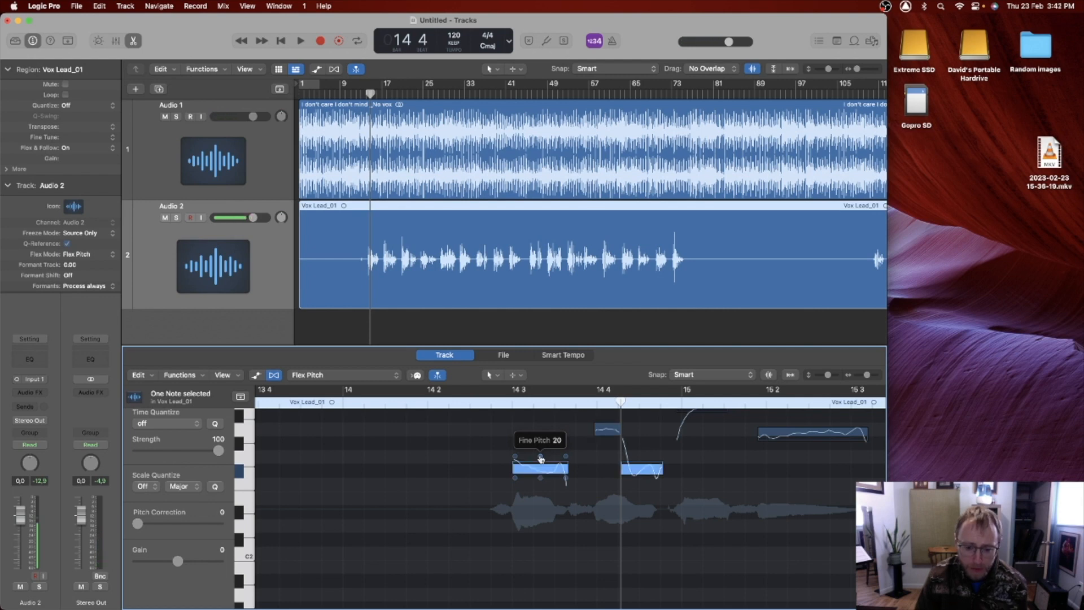
pyautogui.moveTo(540, 456); pyautogui.dragTo(541, 457)
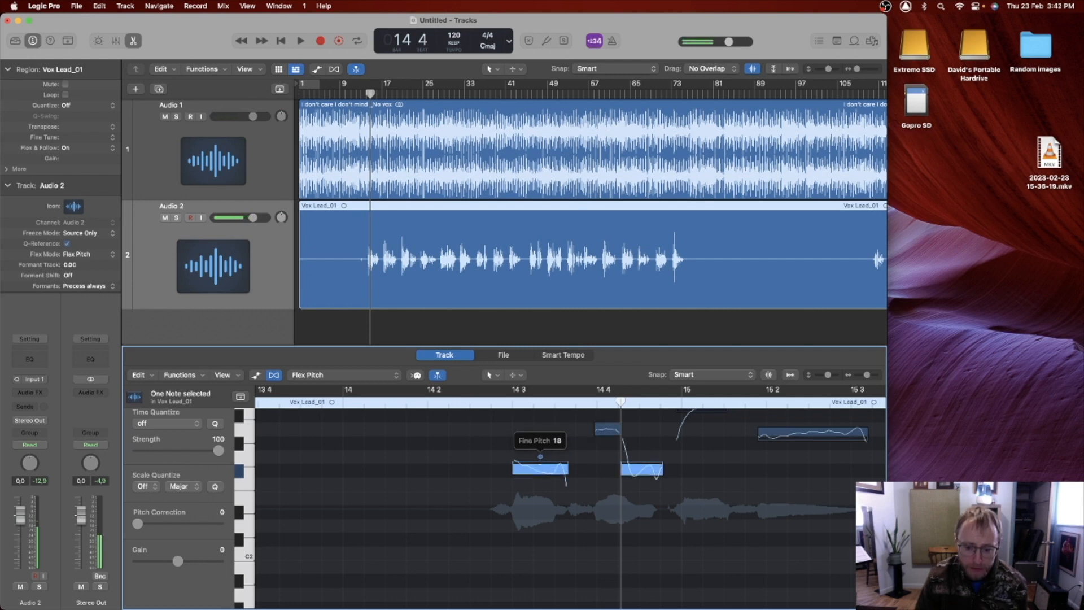
# Select the two notes of the same pitch near 14 3 and 14 4 and lower their fine pitch together.
pyautogui.moveTo(647, 444); pyautogui.dragTo(527, 484)
pyautogui.click(605, 467)
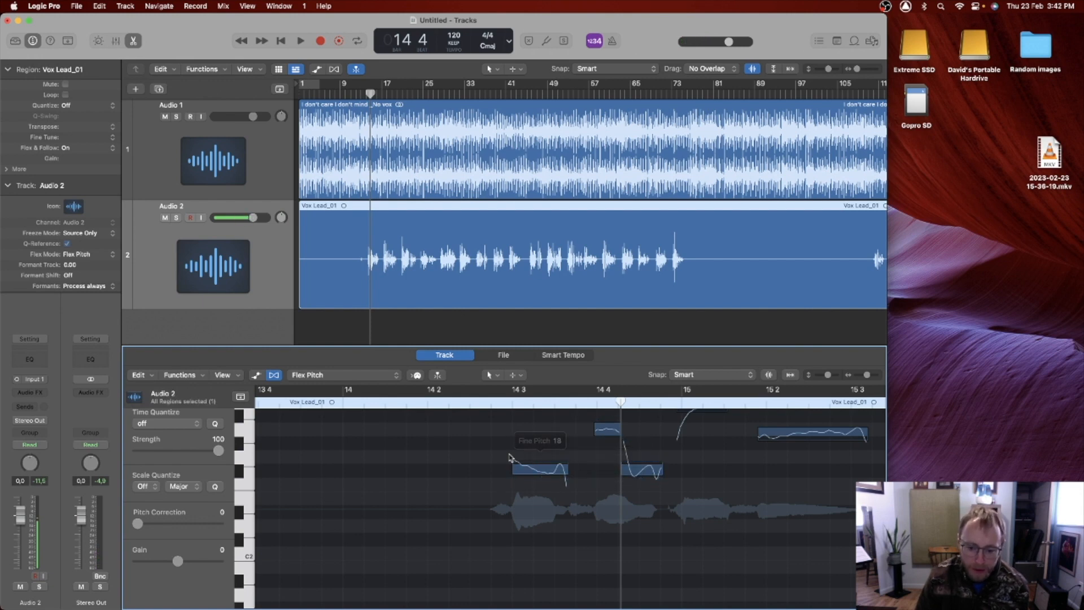
pyautogui.moveTo(478, 453); pyautogui.dragTo(726, 497)
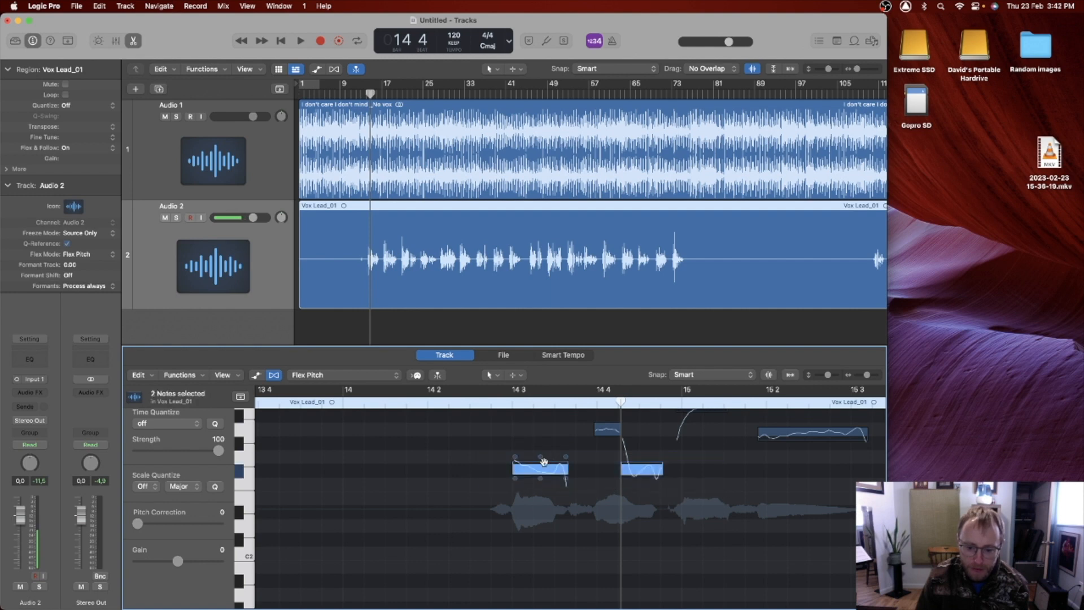
pyautogui.moveTo(541, 460)
pyautogui.moveTo(541, 460); pyautogui.dragTo(533, 491)
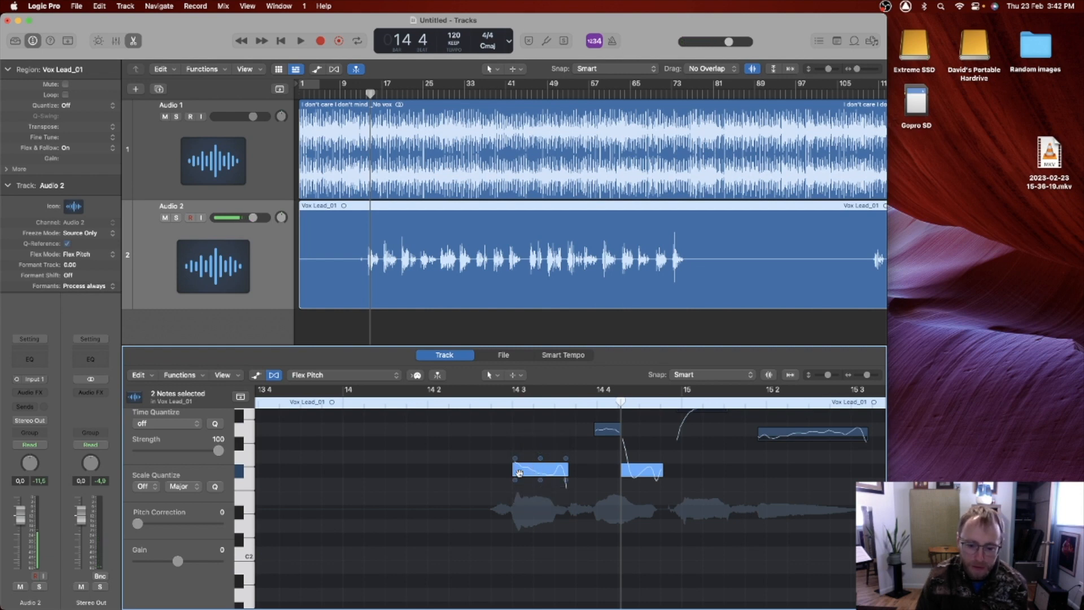
# Adjust the pitch drift at the start of the single vocal note near 14 3 and set its fine pitch to 5.
pyautogui.moveTo(515, 458); pyautogui.dragTo(515, 462)
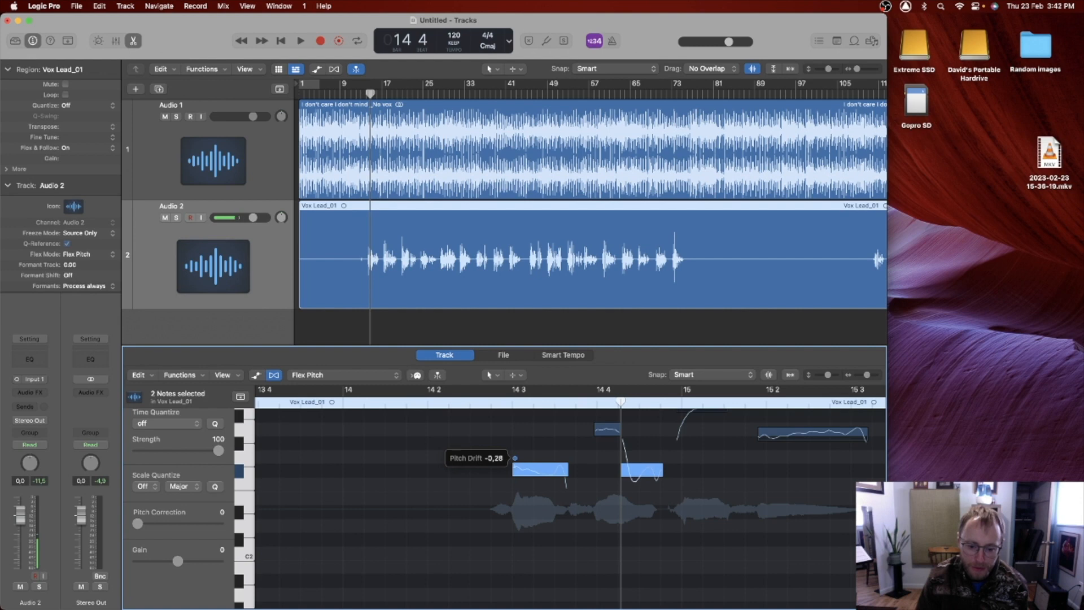
pyautogui.click(534, 446)
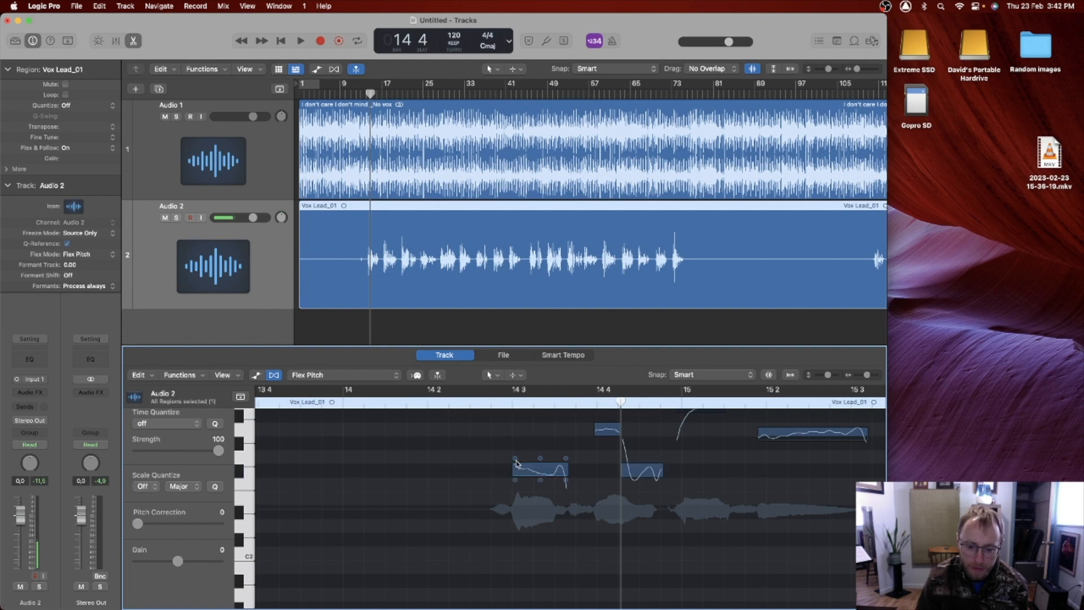
pyautogui.moveTo(516, 459); pyautogui.dragTo(515, 454)
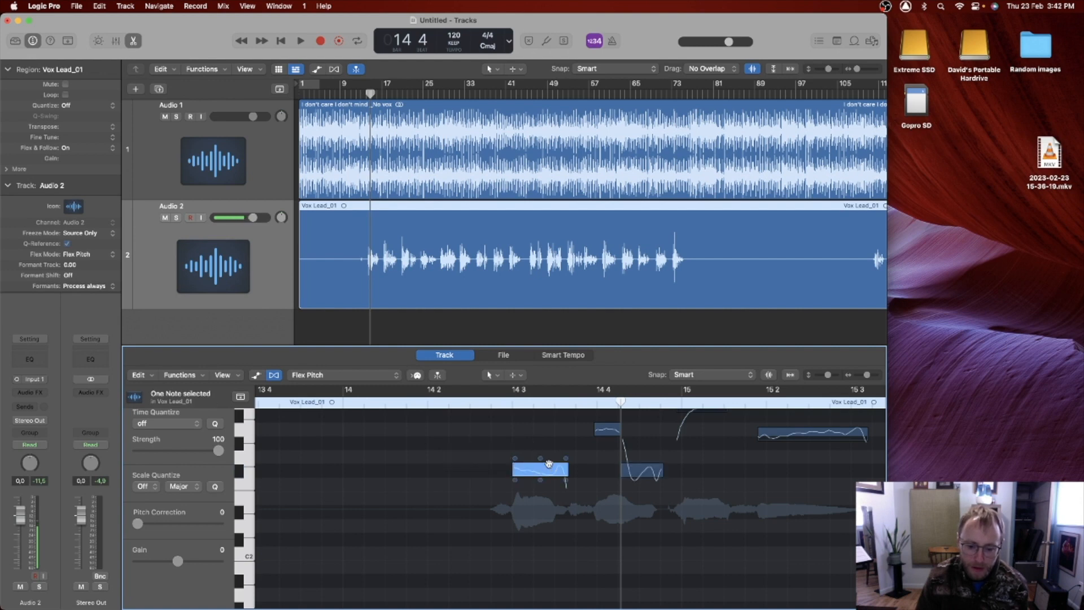
pyautogui.moveTo(540, 462)
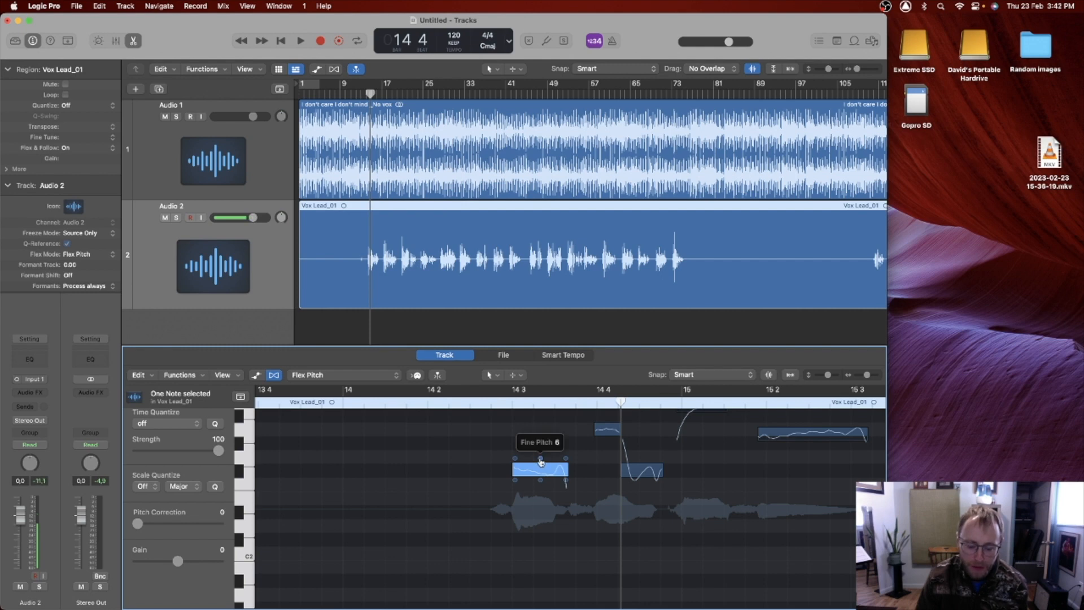
pyautogui.moveTo(540, 462); pyautogui.dragTo(541, 459)
pyautogui.moveTo(567, 459)
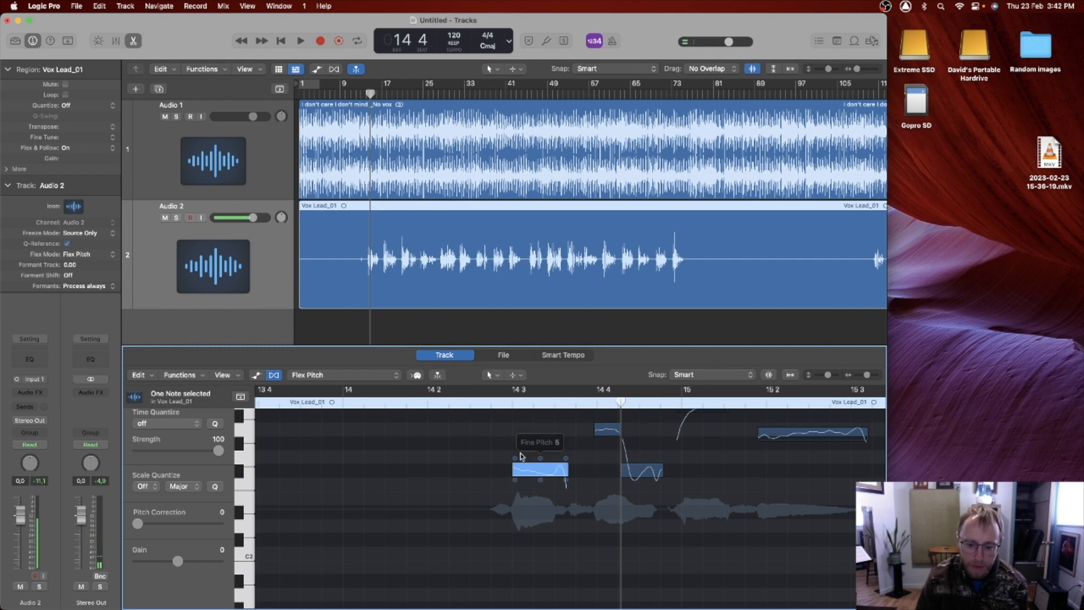
pyautogui.moveTo(517, 461)
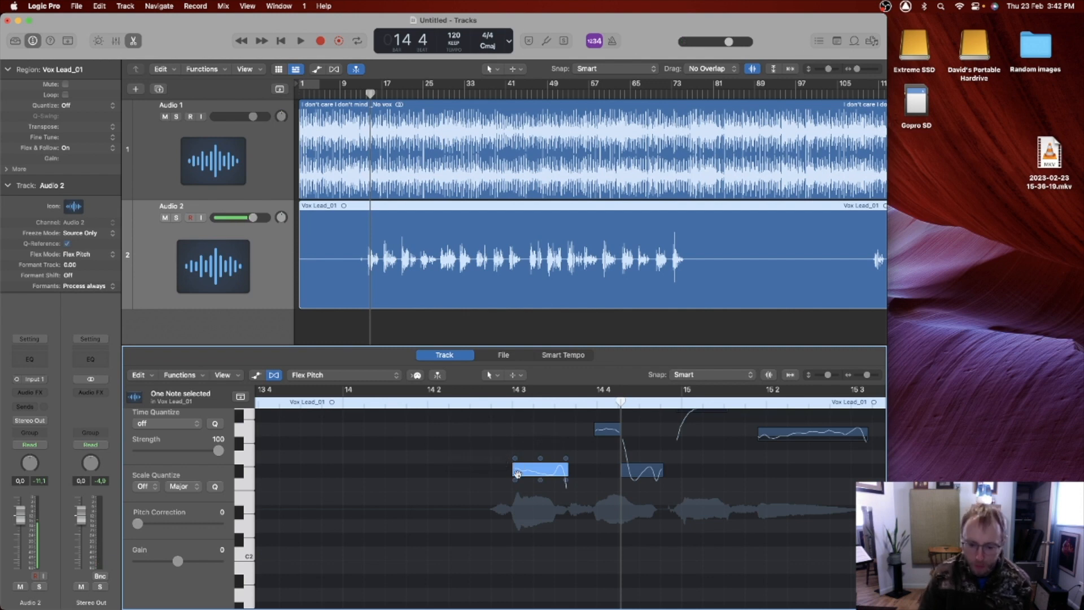
# Play the passage up to 16 and raise the gain of the note just after 15 4 to +3.0 dB.
pyautogui.moveTo(516, 482)
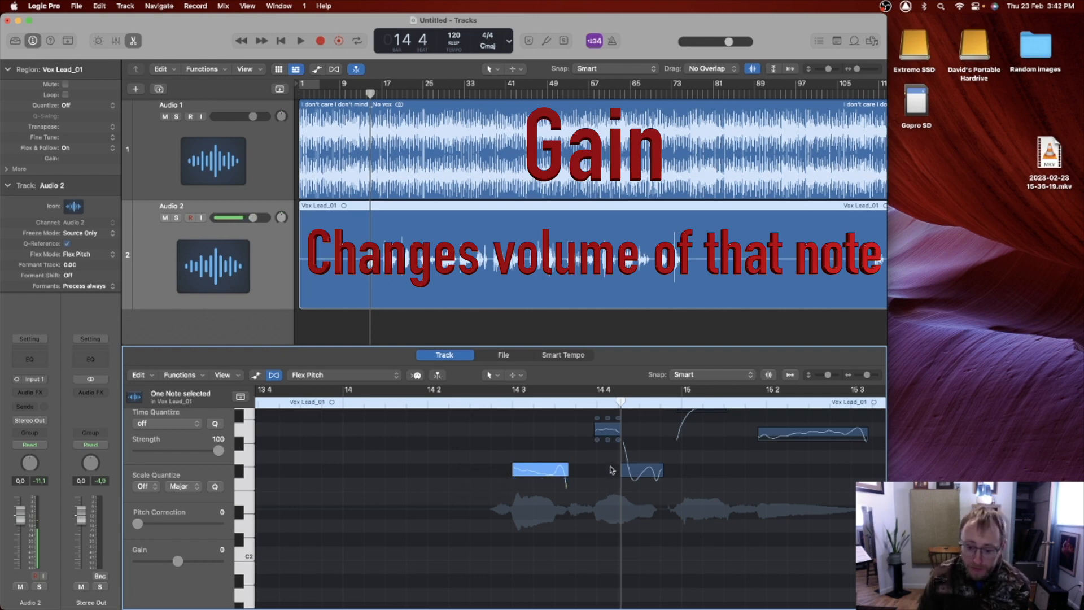
pyautogui.hscroll(5, 711, 483)
pyautogui.hscroll(6, 710, 483)
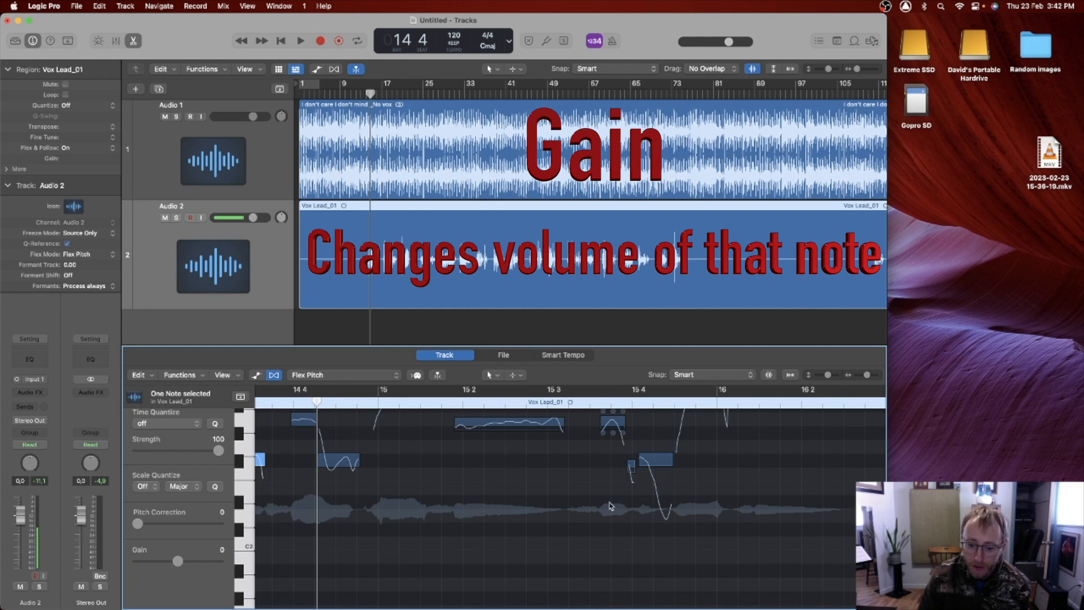
pyautogui.click(588, 420)
pyautogui.scroll(1, 585, 402)
pyautogui.click(652, 479)
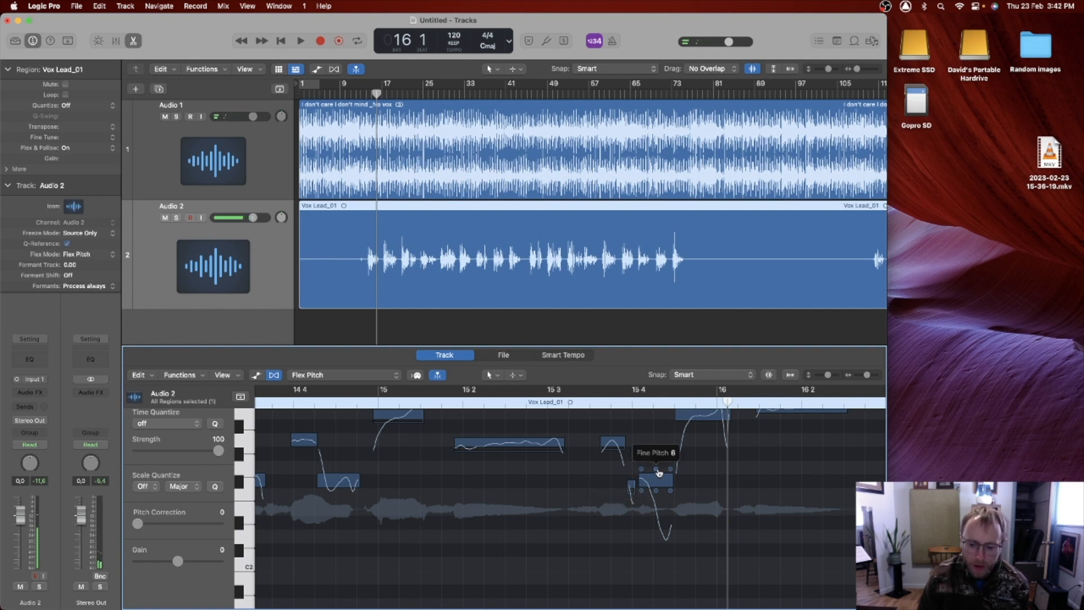
pyautogui.click(641, 490)
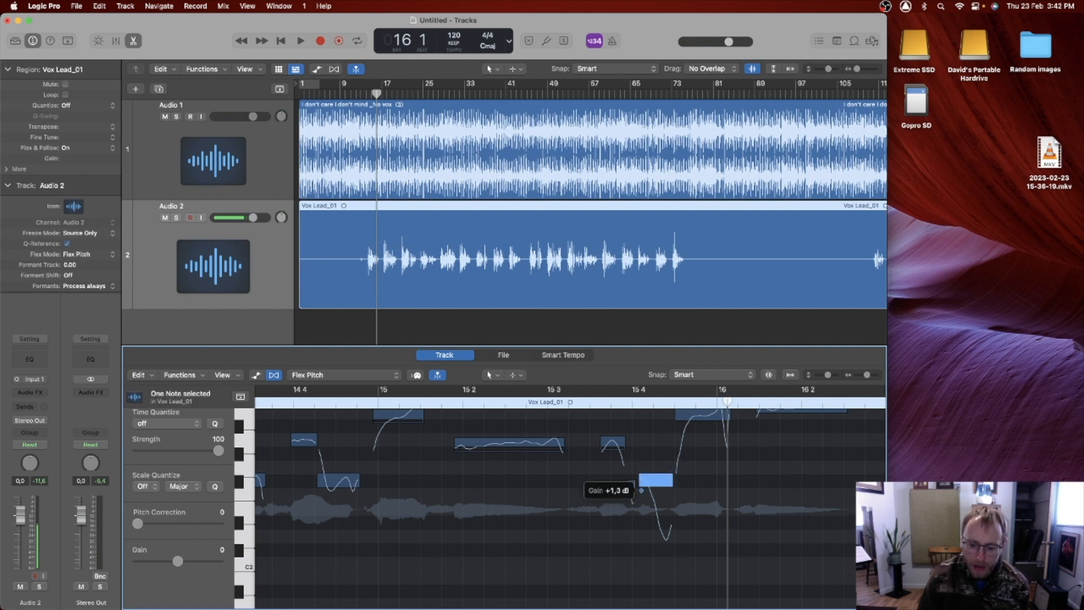
pyautogui.moveTo(645, 517); pyautogui.dragTo(645, 517)
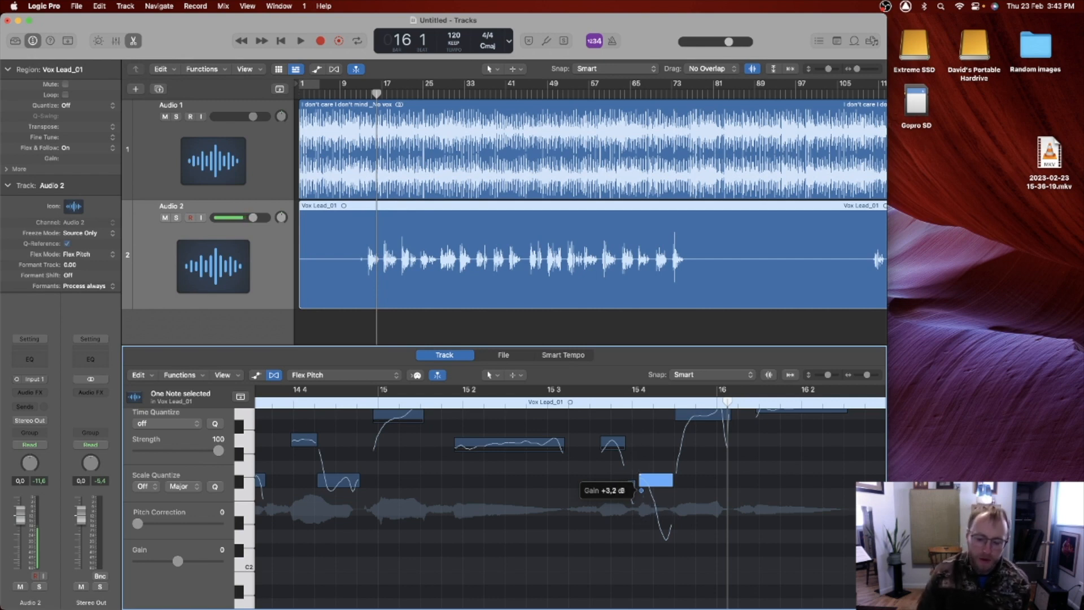
pyautogui.moveTo(641, 491); pyautogui.dragTo(641, 480)
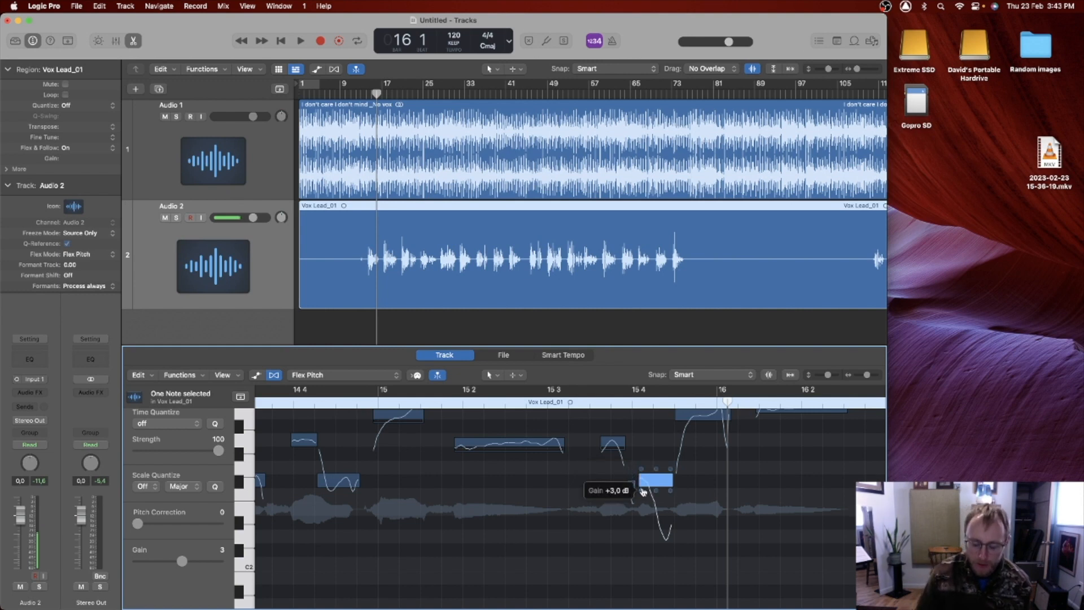
# Reduce the vibrato of the note near 14 3 to 22% and adjust the pitch drift at its start.
pyautogui.hscroll(-5, 650, 483)
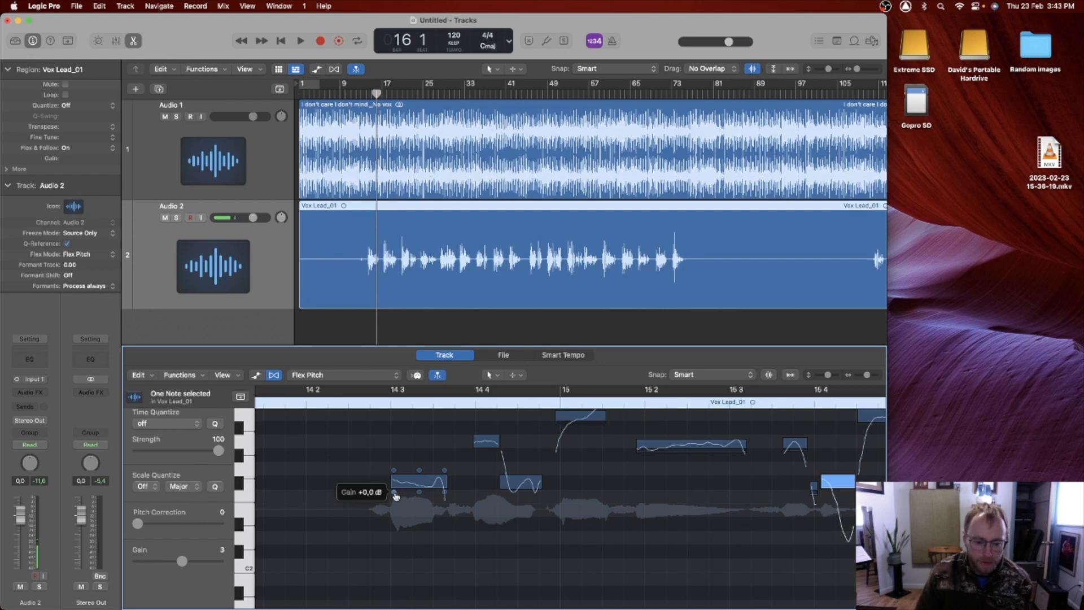
pyautogui.moveTo(396, 496); pyautogui.dragTo(396, 498)
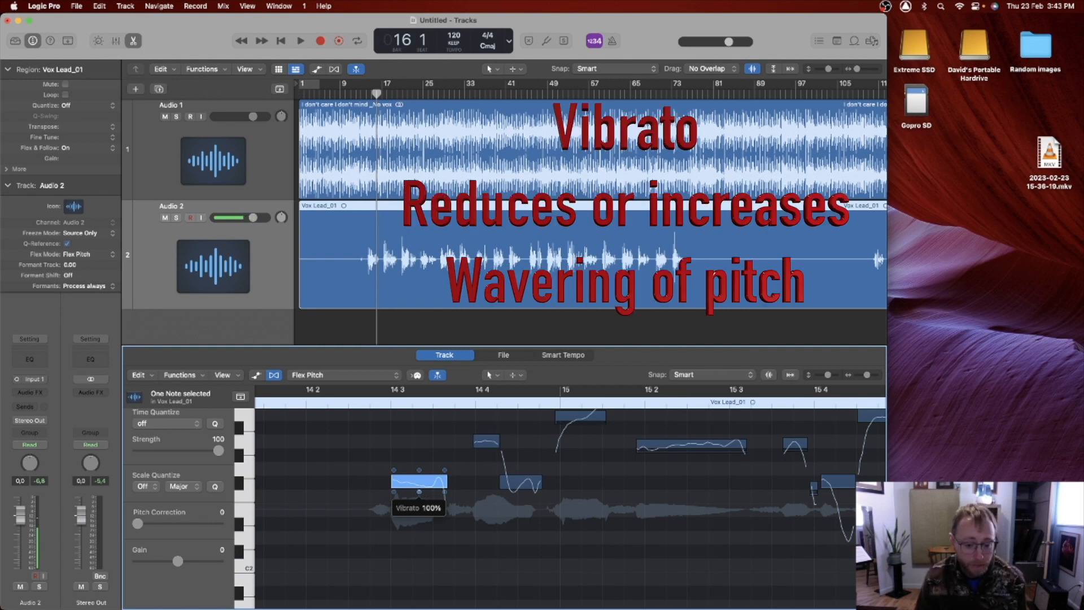
pyautogui.moveTo(419, 492); pyautogui.dragTo(419, 491)
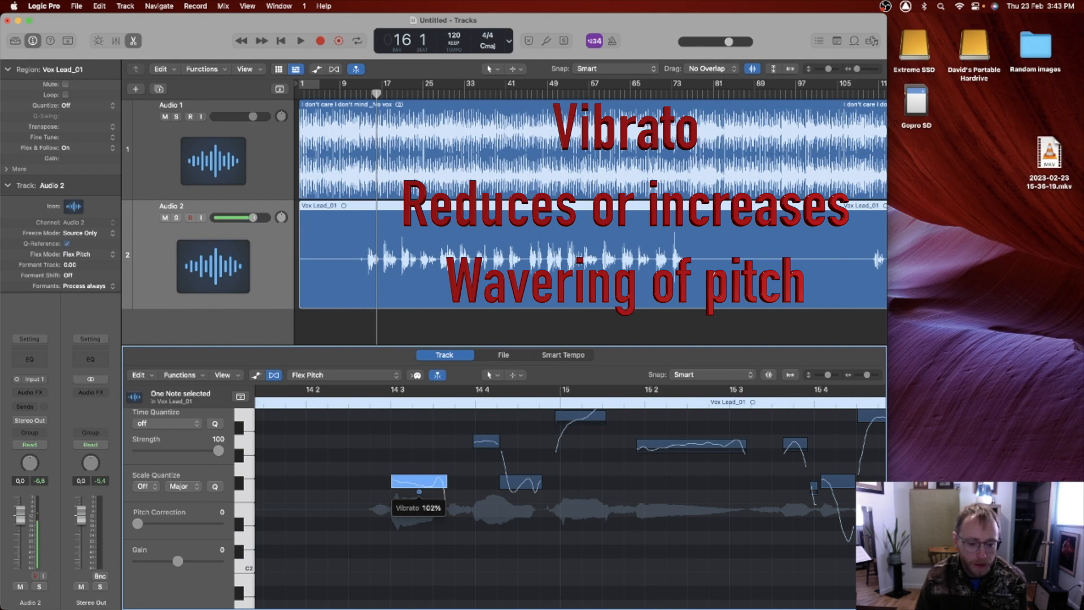
pyautogui.scroll(-1, 419, 490)
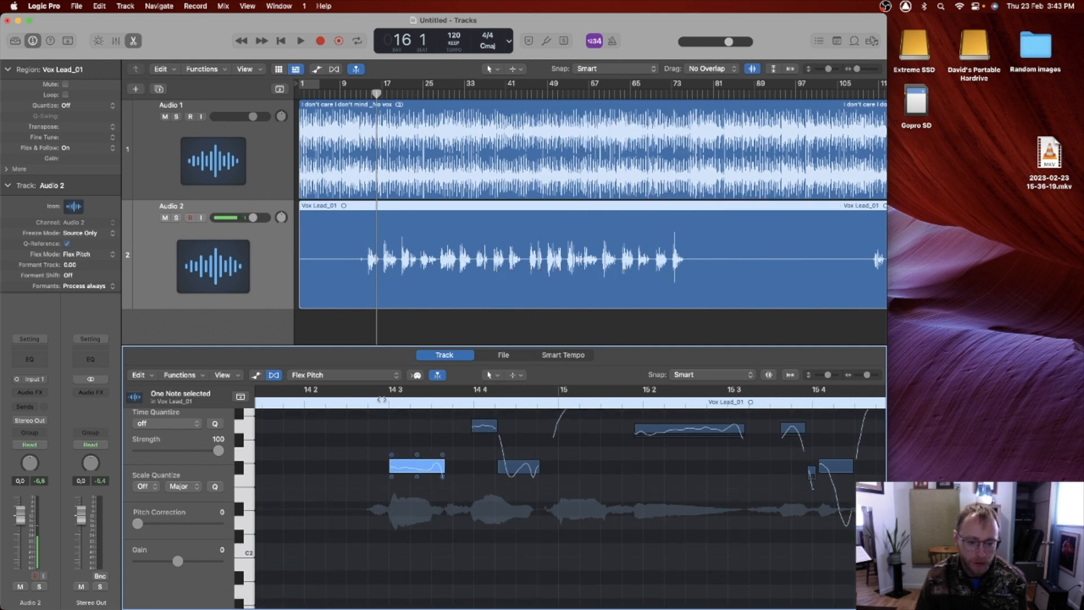
pyautogui.press('space')
pyautogui.press('space')
pyautogui.moveTo(418, 481); pyautogui.dragTo(417, 489)
pyautogui.scroll(-1, 417, 488)
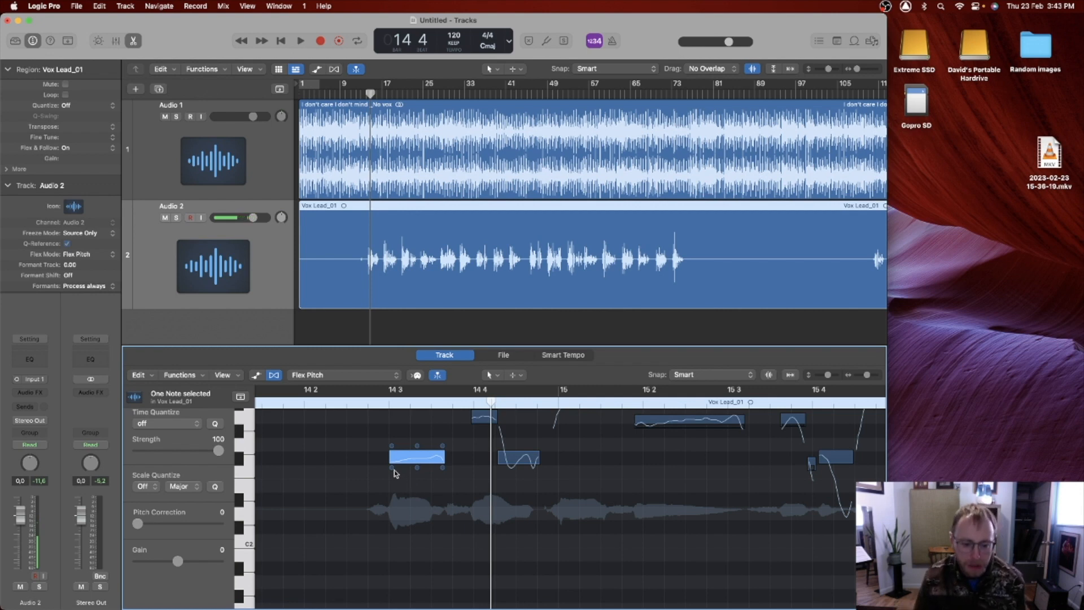
pyautogui.moveTo(393, 448); pyautogui.dragTo(394, 443)
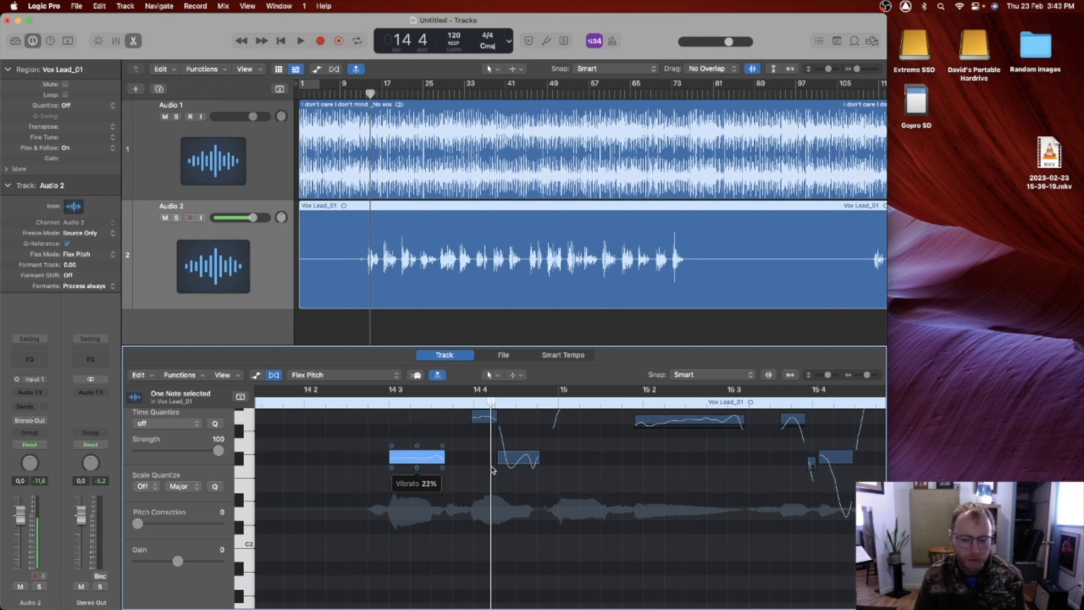
# Play the passage from just before 15 2 and reduce the vibrato of the long note there.
pyautogui.scroll(3, 683, 446)
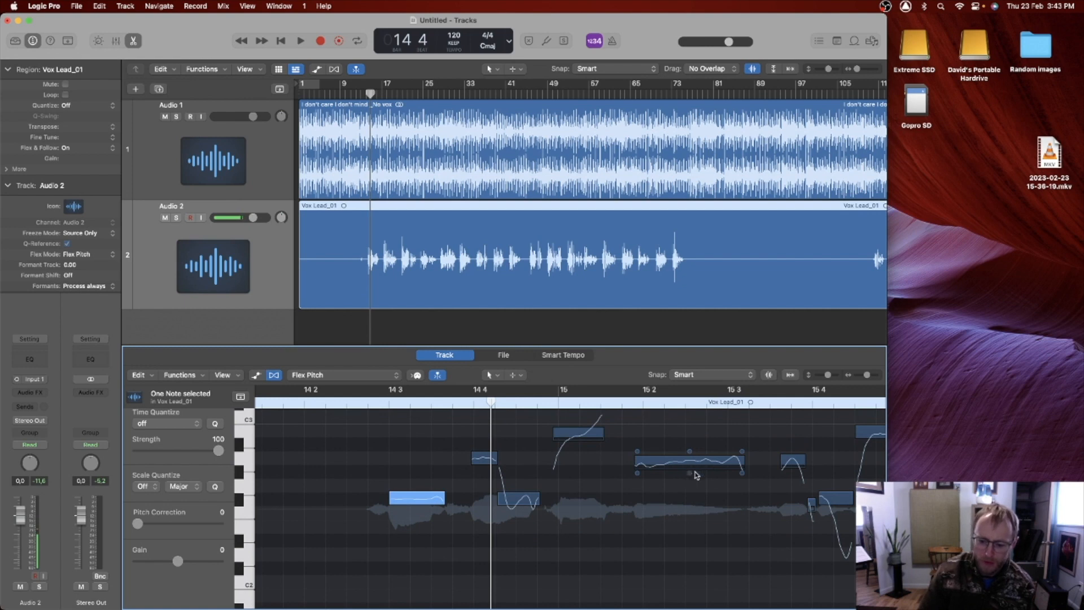
pyautogui.click(629, 402)
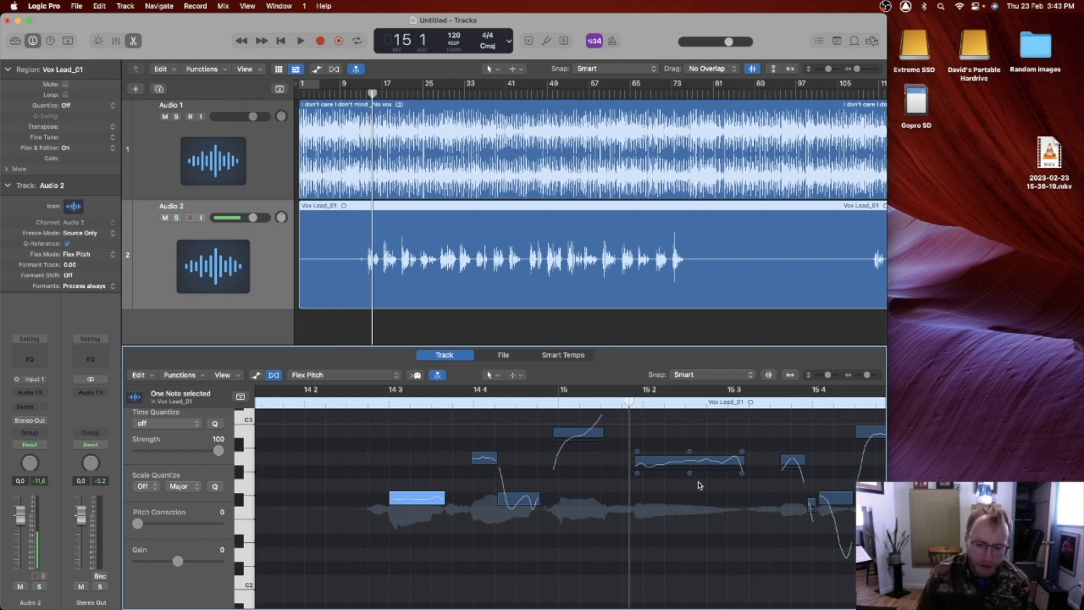
pyautogui.press('space')
pyautogui.press('space')
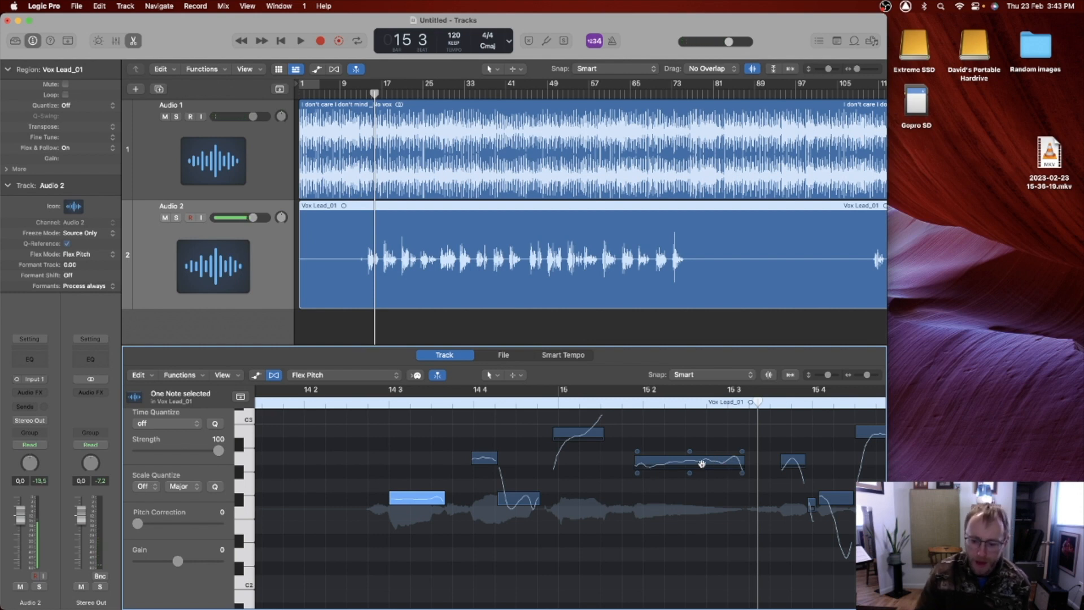
pyautogui.moveTo(693, 474); pyautogui.dragTo(690, 487)
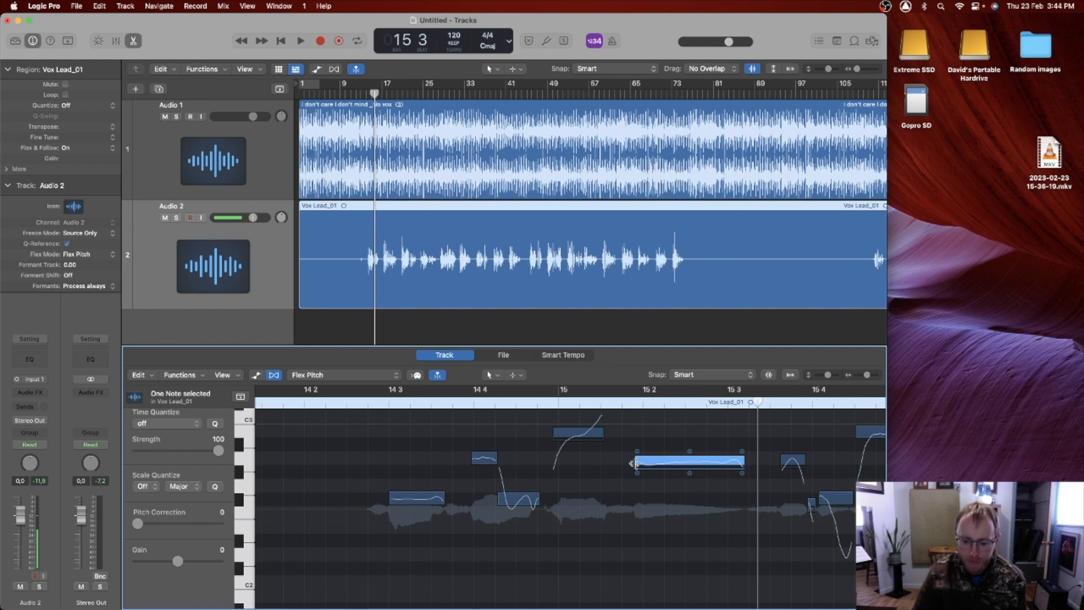
# Raise the fine pitch of the long note near 15 2 and adjust the pitch drift at both ends, with 0.10 at its start.
pyautogui.moveTo(689, 451); pyautogui.dragTo(690, 445)
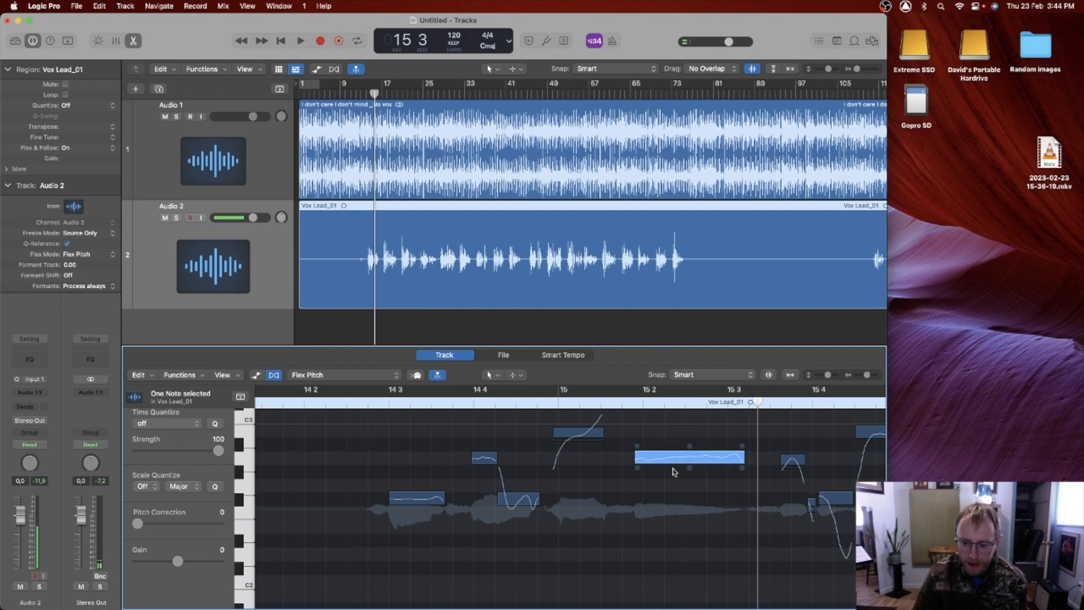
pyautogui.moveTo(638, 446); pyautogui.dragTo(637, 447)
pyautogui.moveTo(742, 446); pyautogui.dragTo(743, 446)
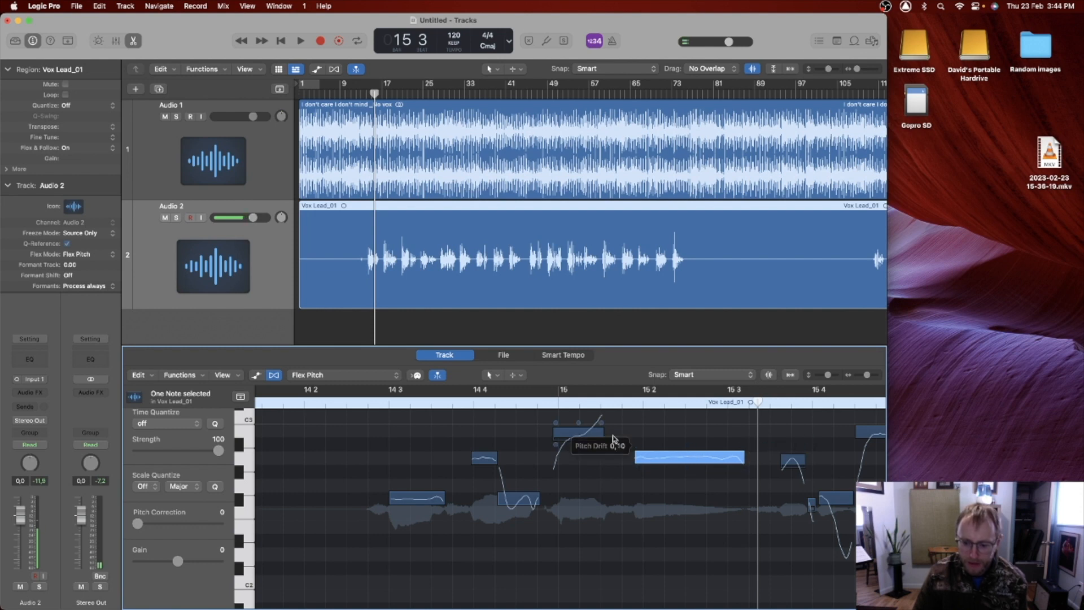
# Play back the long note near 15 2 from just before its start to judge the pitch correction.
pyautogui.doubleClick(617, 404)
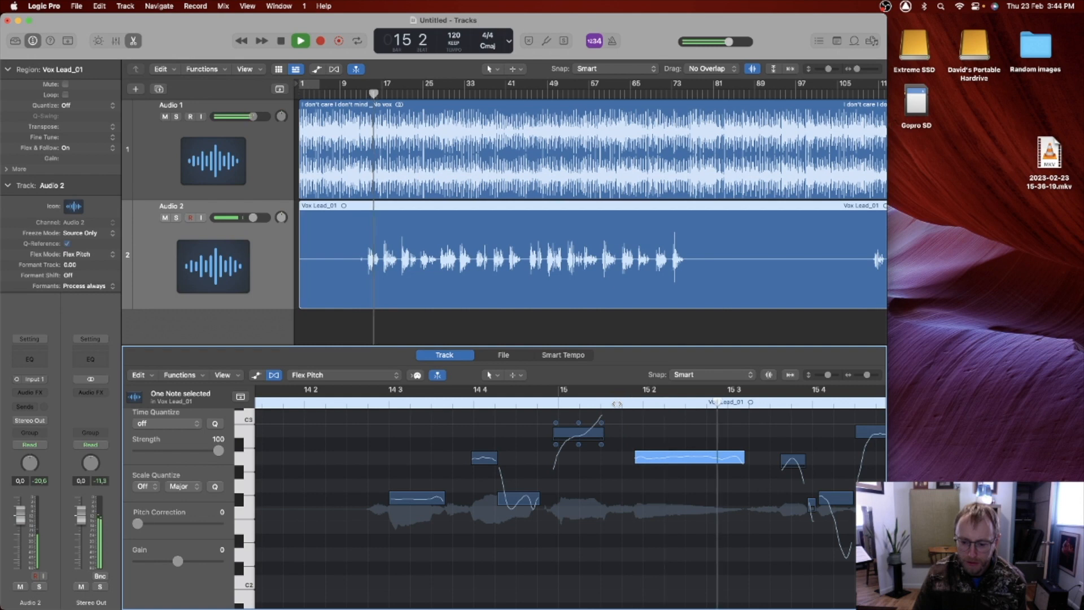
pyautogui.press('space')
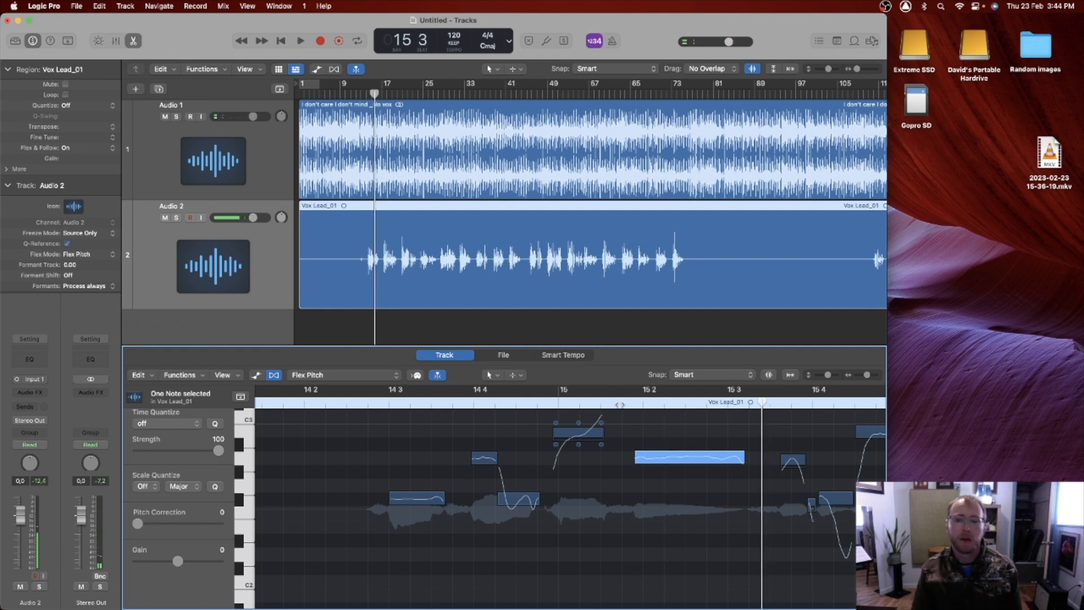
pyautogui.click(623, 404)
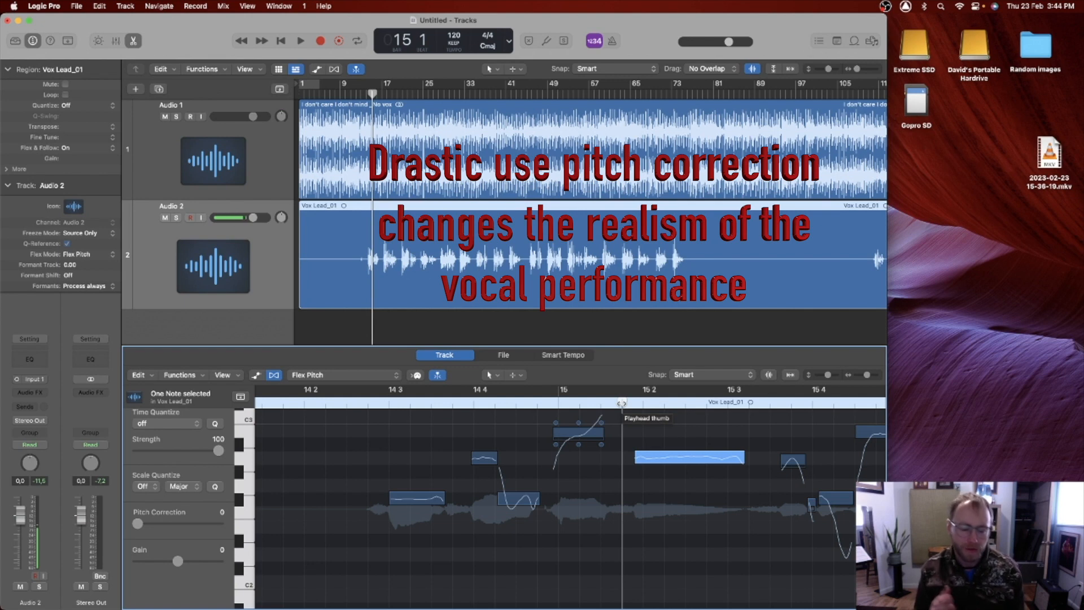
pyautogui.press('space')
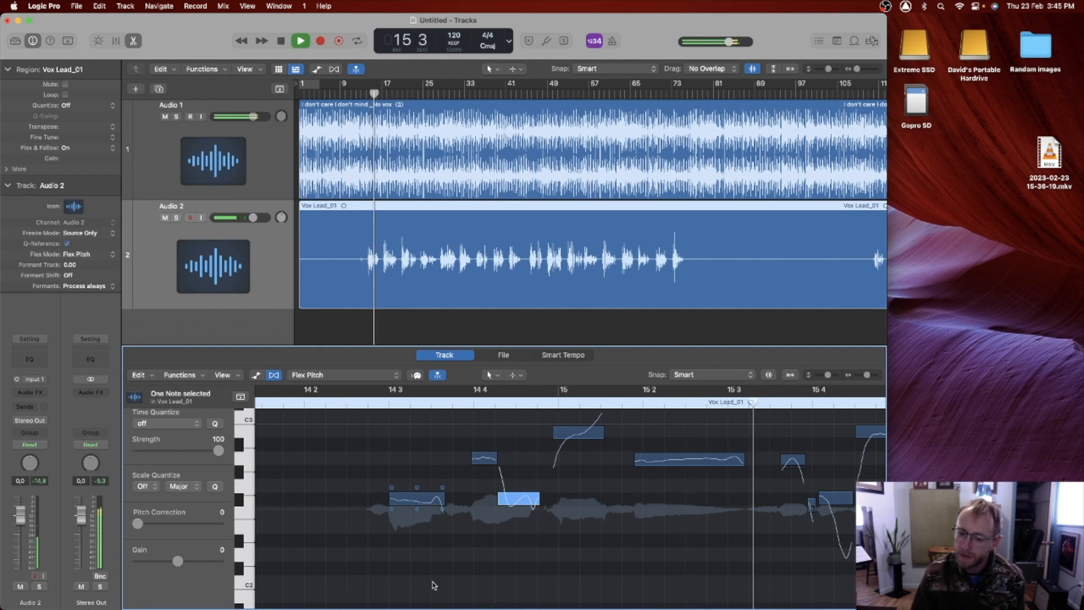
pyautogui.press('space')
pyautogui.click(727, 459)
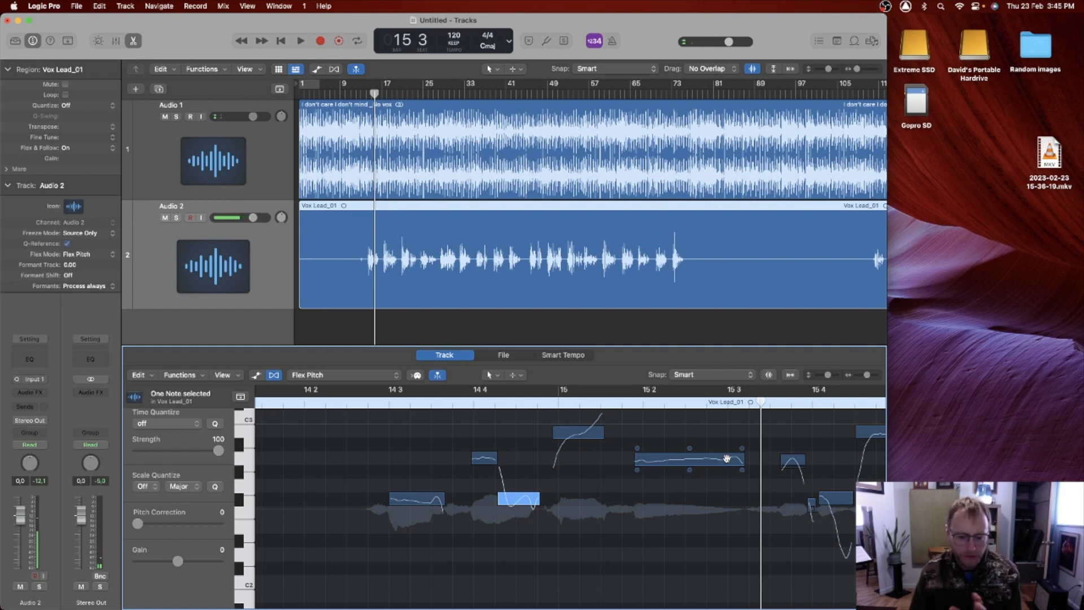
# Play the passage from 14 2 and lower the formant shift of the long note near 15 2 to -88.
pyautogui.click(394, 508)
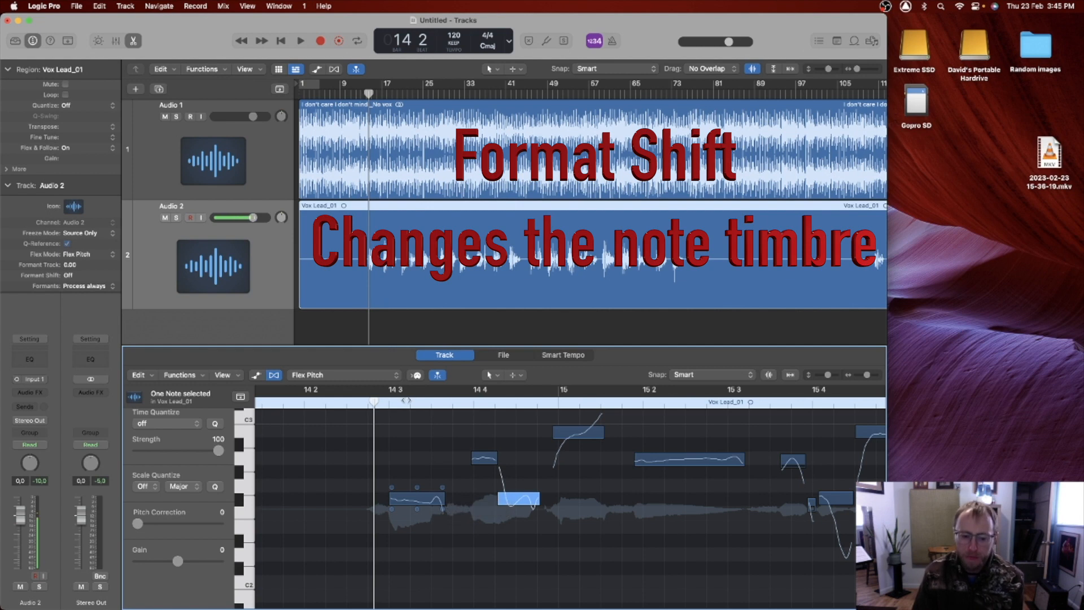
pyautogui.moveTo(400, 402); pyautogui.dragTo(370, 410)
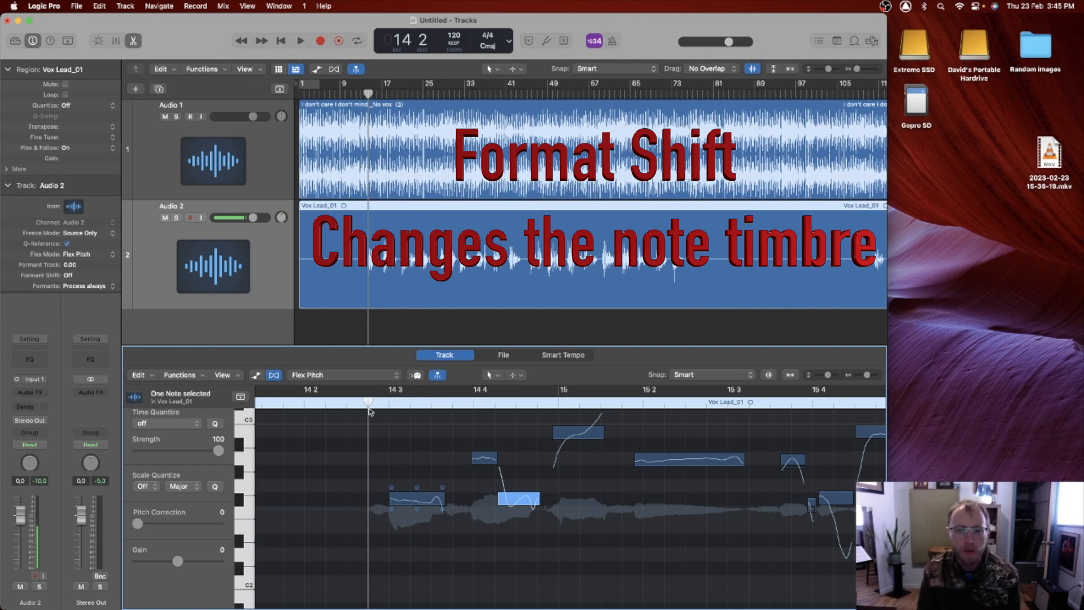
pyautogui.press('space')
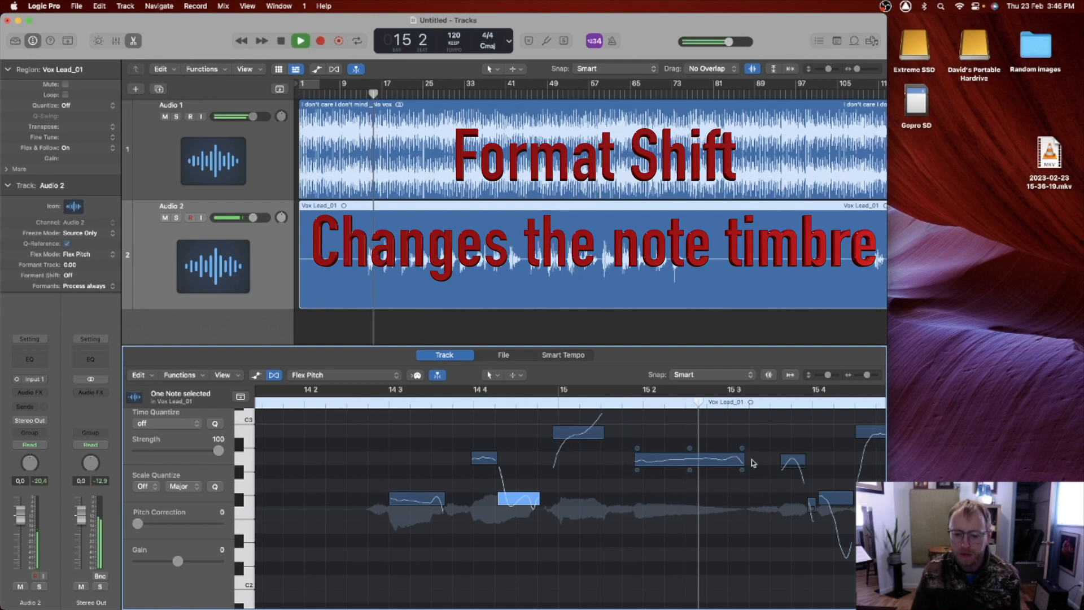
pyautogui.press('space')
pyautogui.moveTo(743, 469); pyautogui.dragTo(742, 496)
# Play back the long note from just before 15 2 to hear the formant shift.
pyautogui.press('space')
pyautogui.press('space')
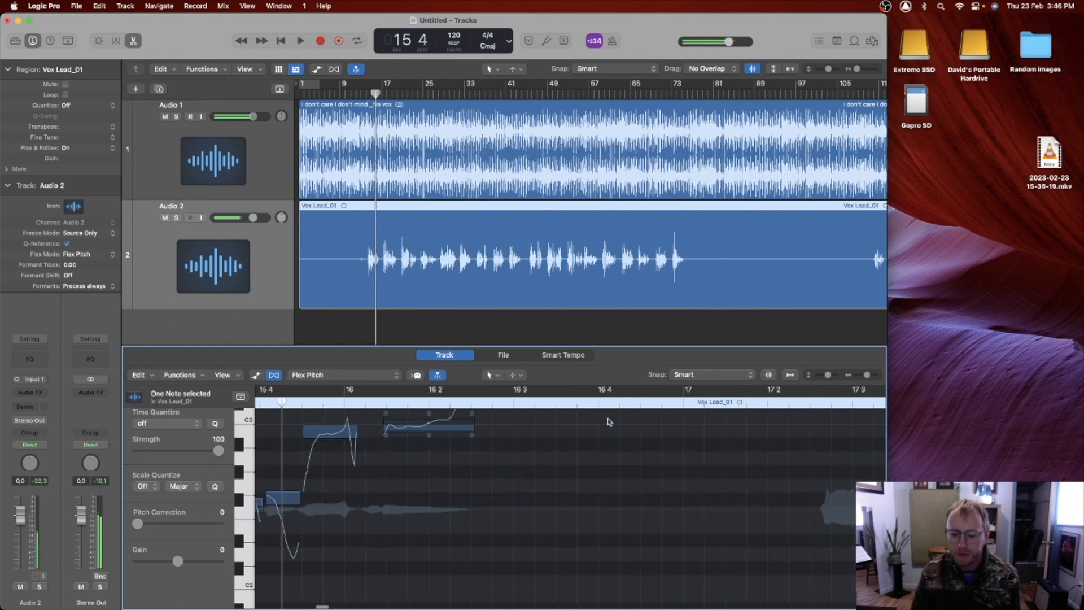
pyautogui.hscroll(-5, 441, 463)
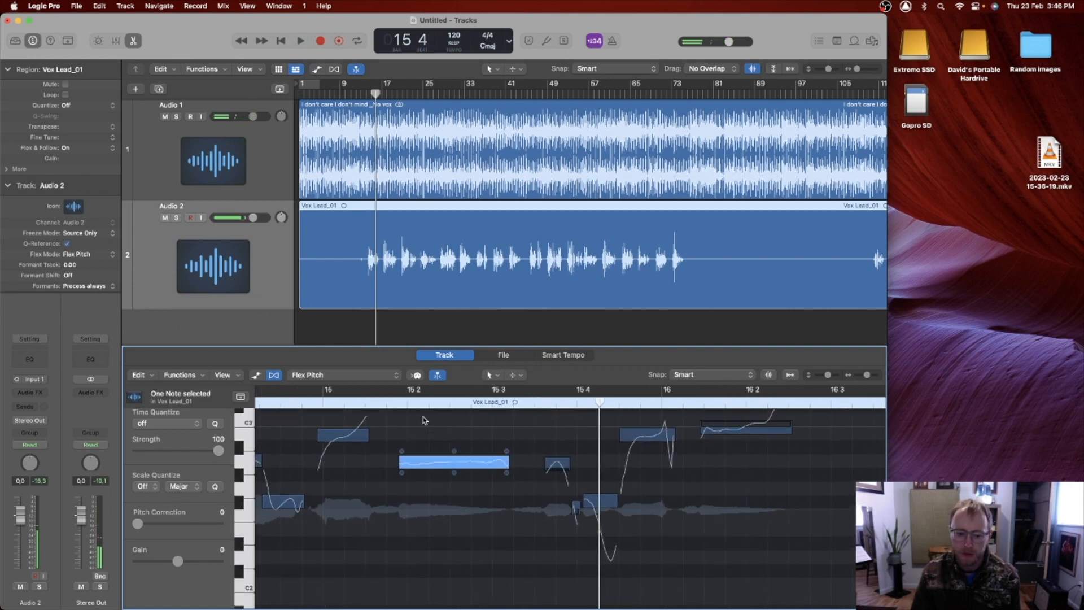
pyautogui.click(381, 399)
pyautogui.press('space')
pyautogui.press('space')
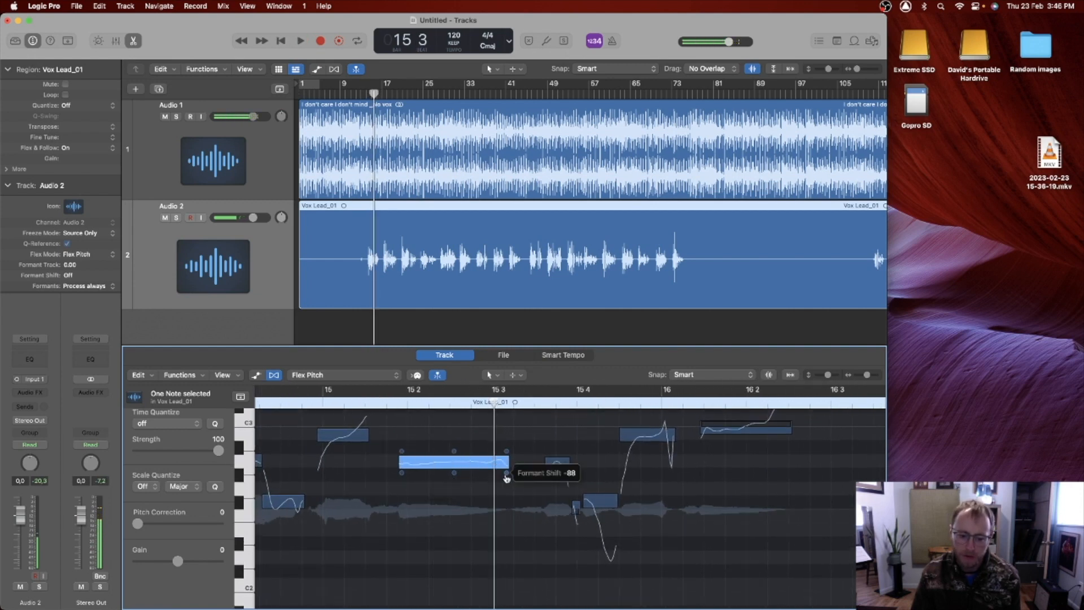
# Lower the formant shift of the long note near 15 2 to -266 and play it back from just before its start.
pyautogui.click(391, 401)
pyautogui.press('space')
pyautogui.press('space')
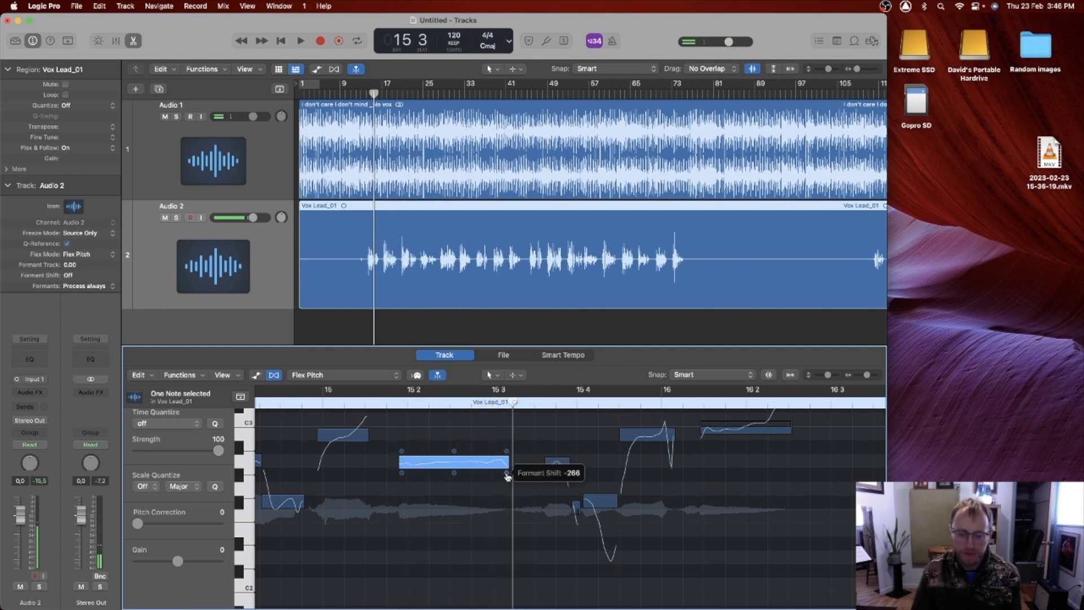
pyautogui.press('space')
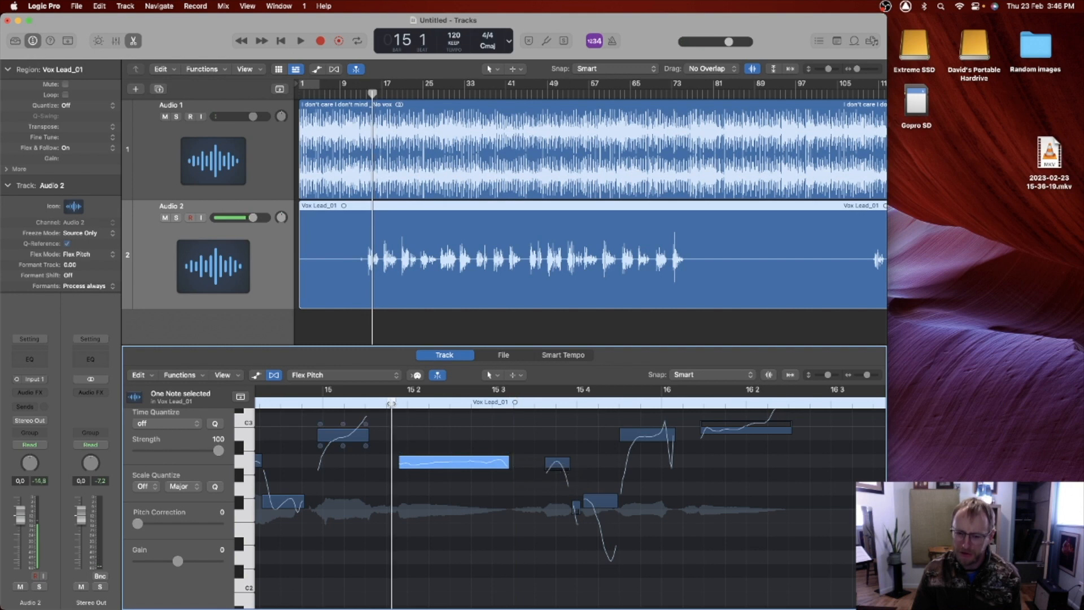
pyautogui.press('space')
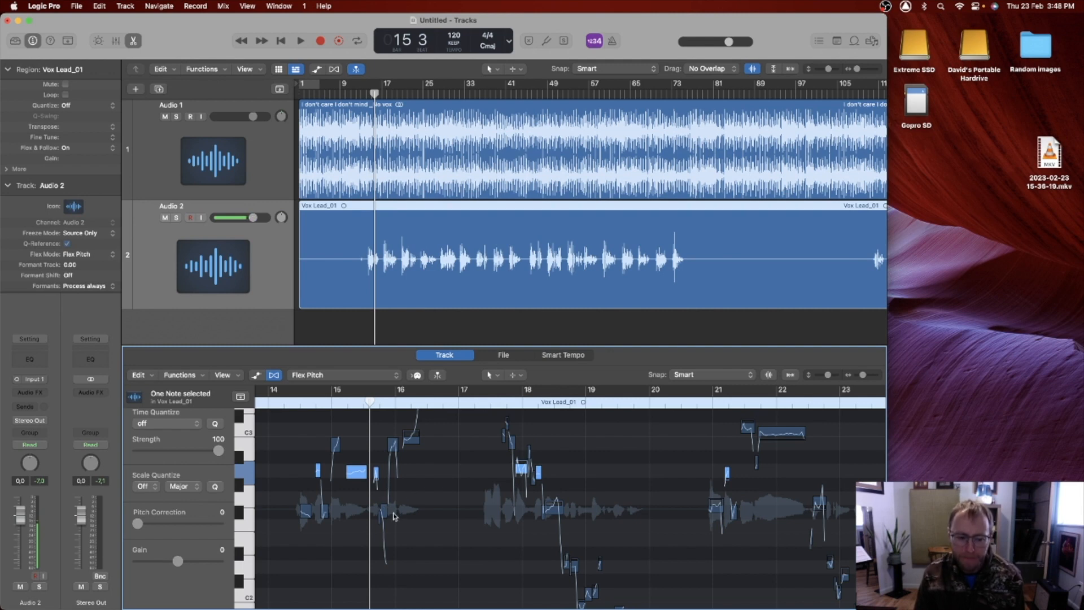
# Set Scale Quantize to G Major and apply it to the vocal notes.
pyautogui.scroll(3, 394, 515)
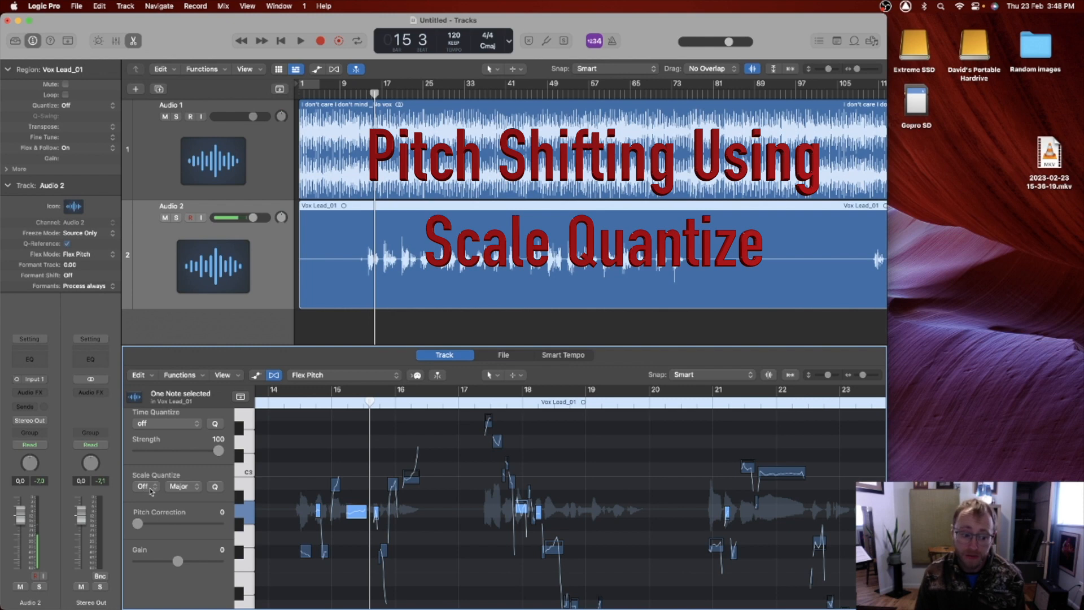
pyautogui.click(145, 487)
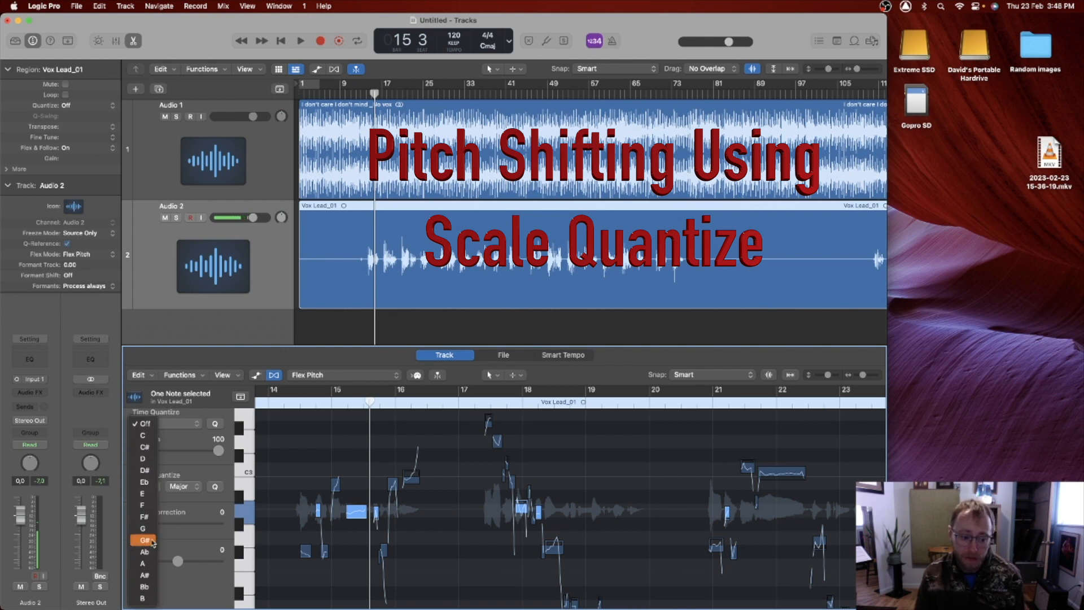
pyautogui.click(143, 529)
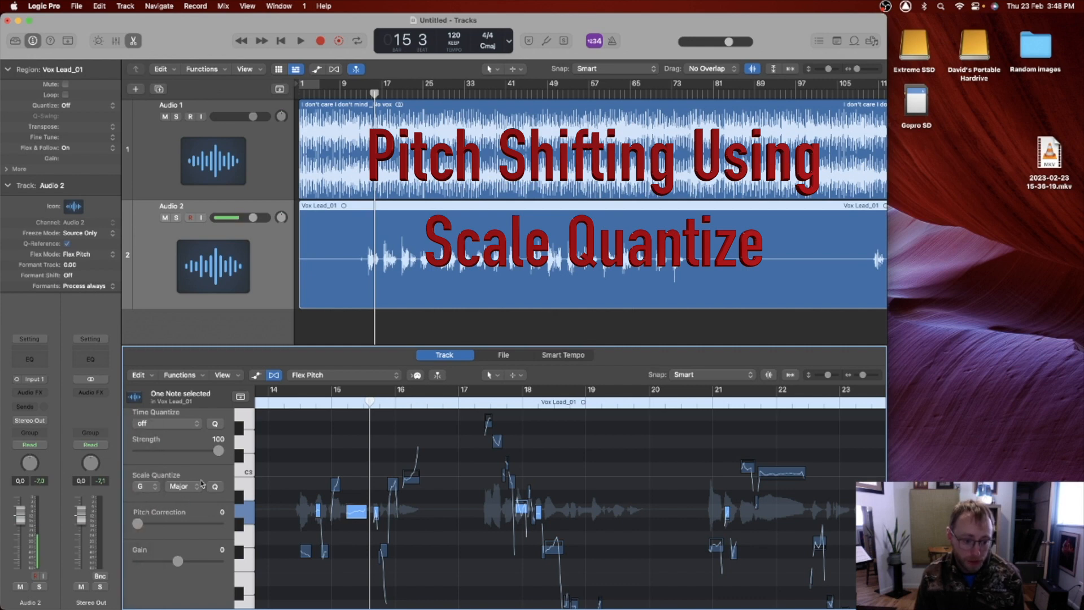
pyautogui.click(216, 487)
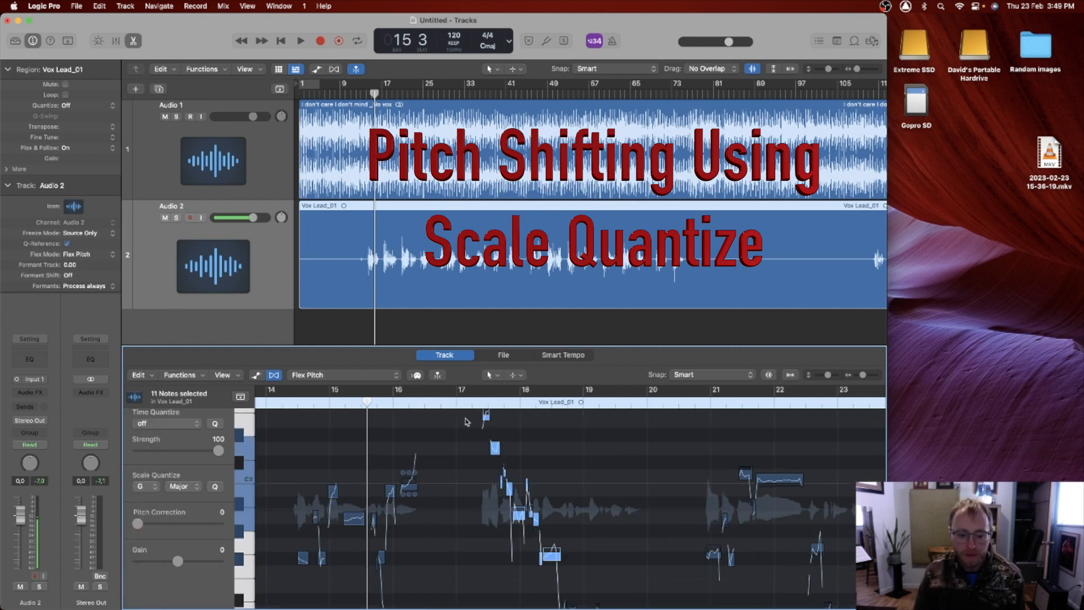
# Select the notes of the phrase between bars 17 and 19 and set their pitch correction to 100.
pyautogui.moveTo(466, 421); pyautogui.dragTo(630, 605)
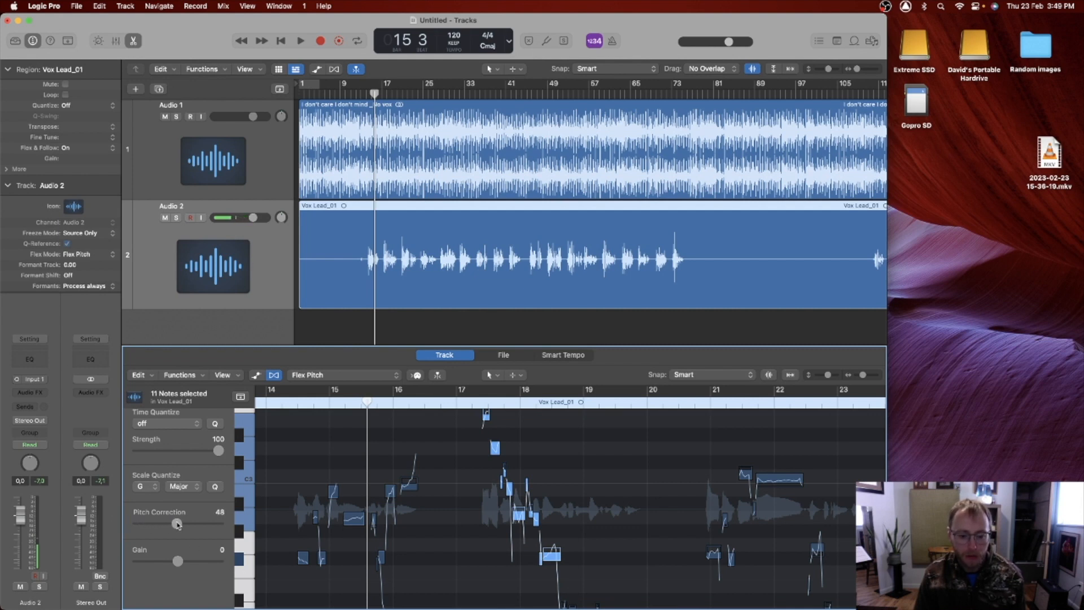
pyautogui.moveTo(177, 524)
pyautogui.mouseDown()
pyautogui.moveTo(212, 524)
pyautogui.moveTo(190, 528)
pyautogui.mouseUp()
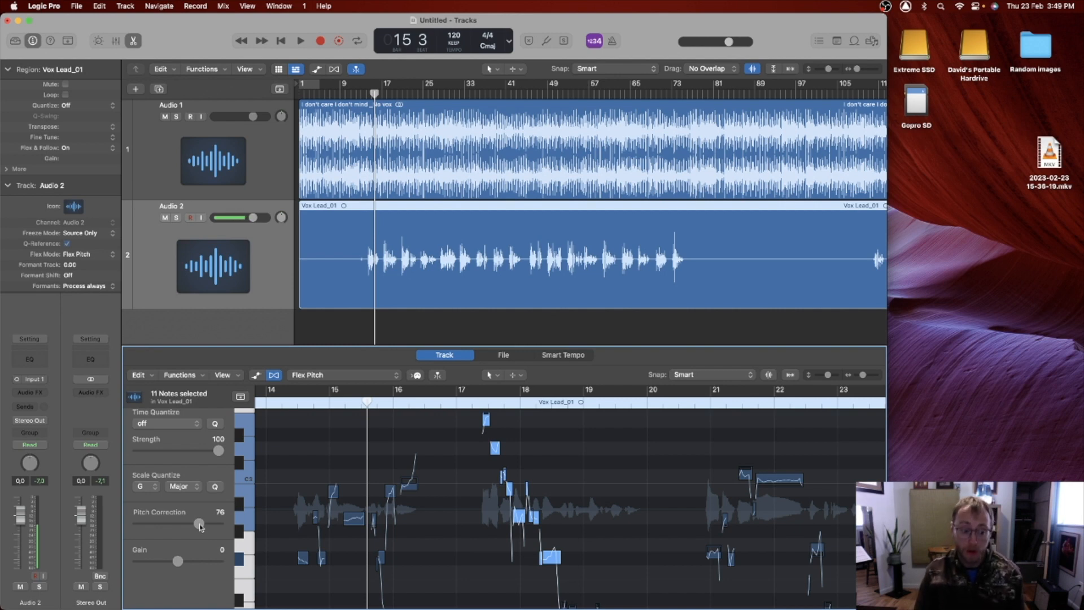
pyautogui.moveTo(199, 527); pyautogui.dragTo(257, 525)
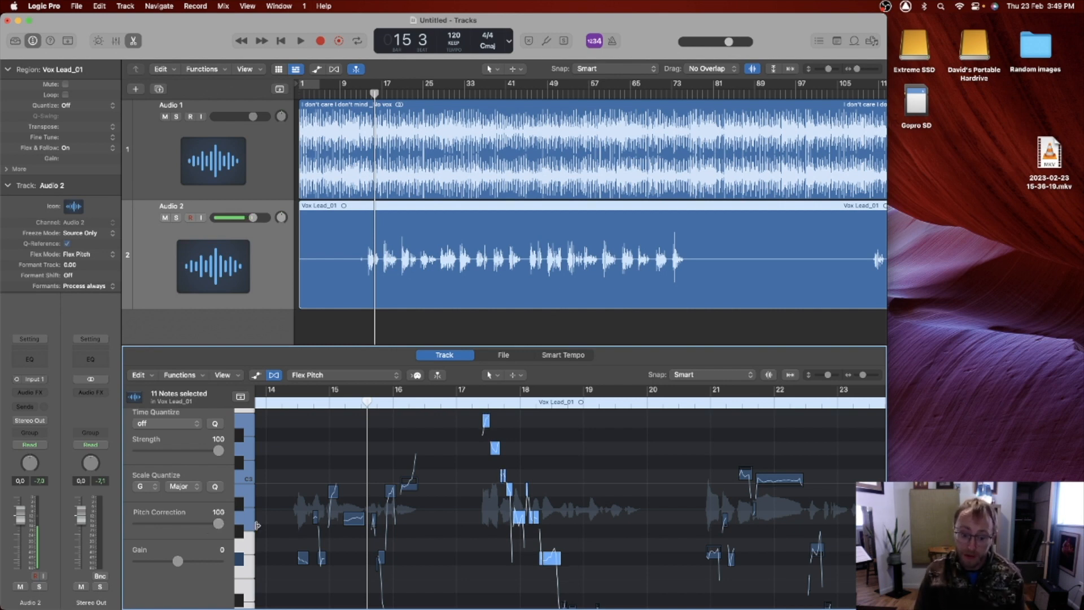
# Play back the phrase from just after bar 17 to judge the full pitch correction.
pyautogui.click(476, 405)
pyautogui.press('space')
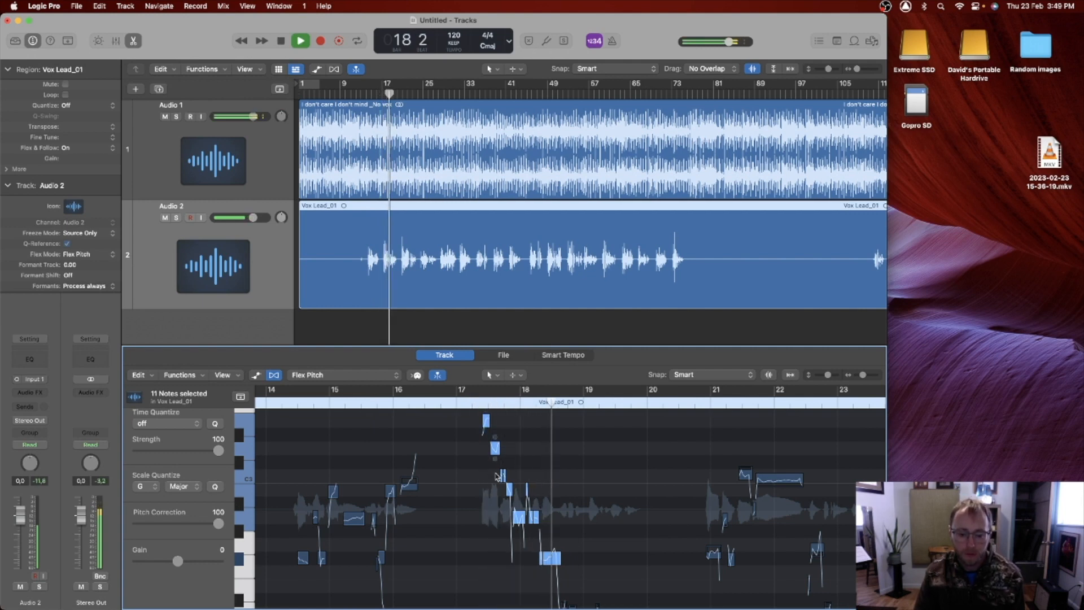
pyautogui.scroll(-1, 509, 477)
pyautogui.scroll(-1, 508, 477)
pyautogui.press('space')
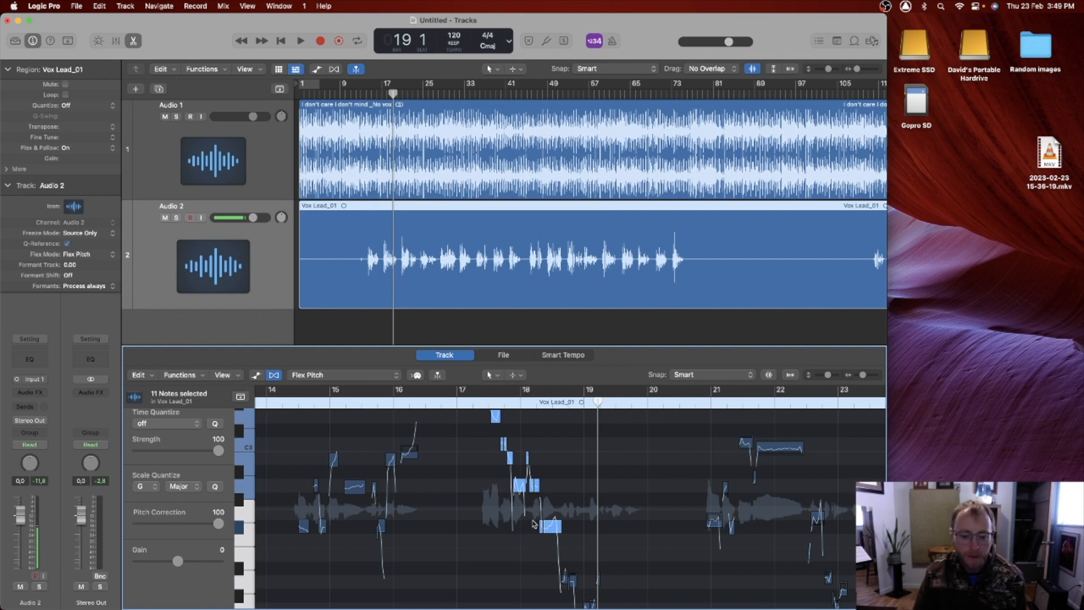
# Set the pitch correction to 100 for all notes of the phrase between bars 21 and 24 and play it back from bar 21.
pyautogui.scroll(3, 534, 525)
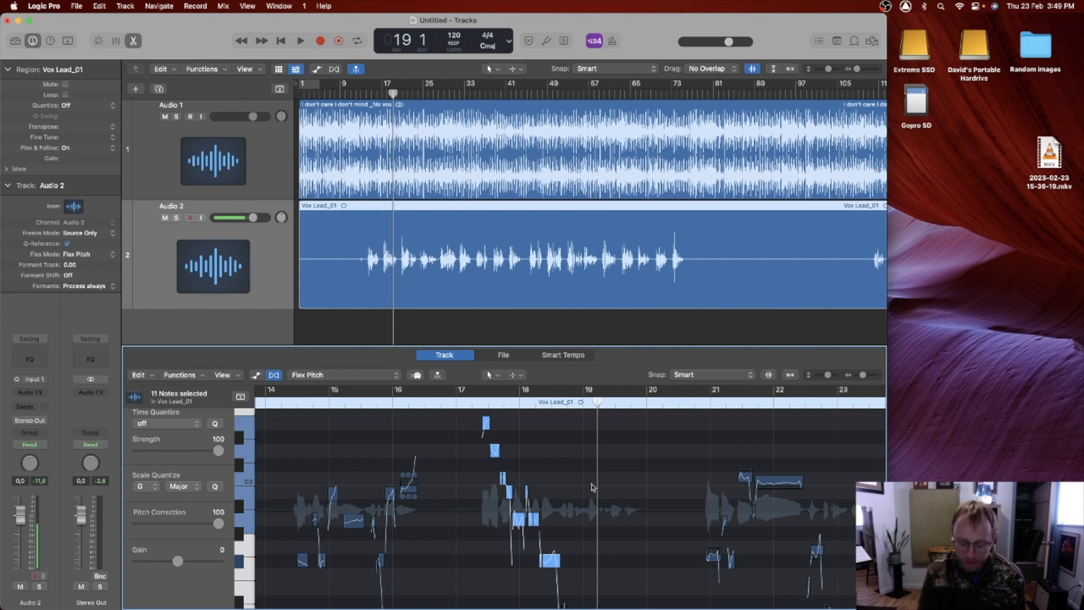
pyautogui.scroll(-2, 649, 480)
pyautogui.hscroll(5, 649, 481)
pyautogui.moveTo(585, 438); pyautogui.dragTo(801, 604)
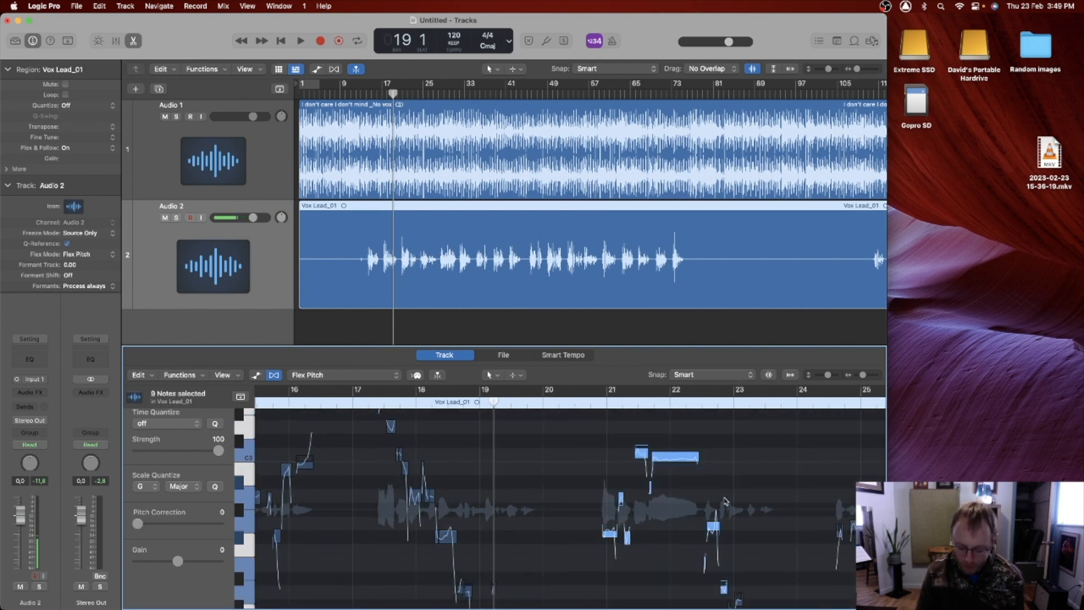
pyautogui.scroll(3, 726, 501)
pyautogui.moveTo(592, 455); pyautogui.dragTo(820, 608)
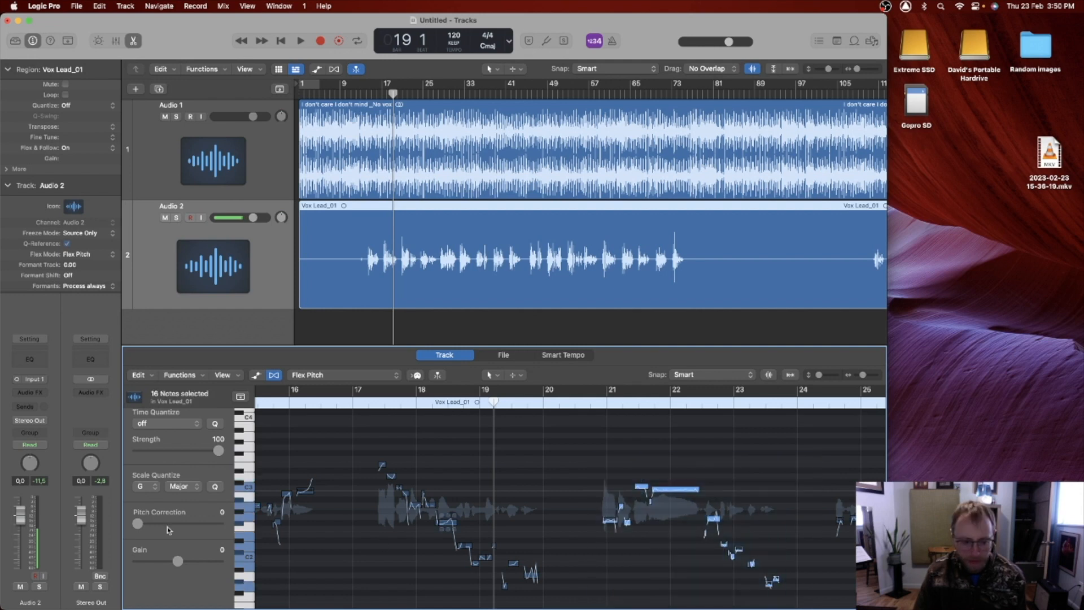
pyautogui.moveTo(137, 524); pyautogui.dragTo(257, 531)
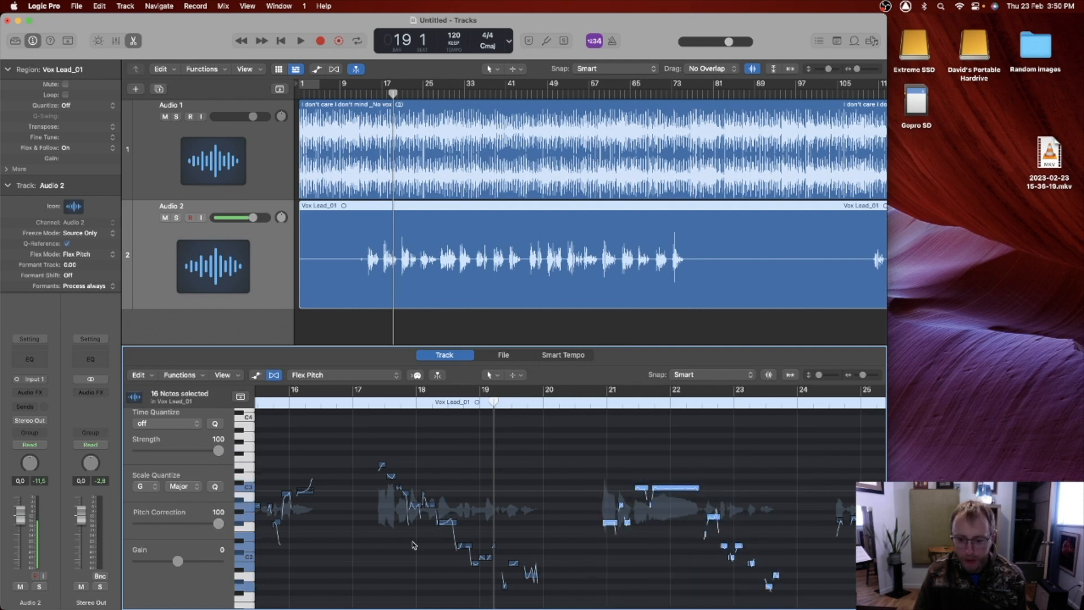
pyautogui.doubleClick(604, 403)
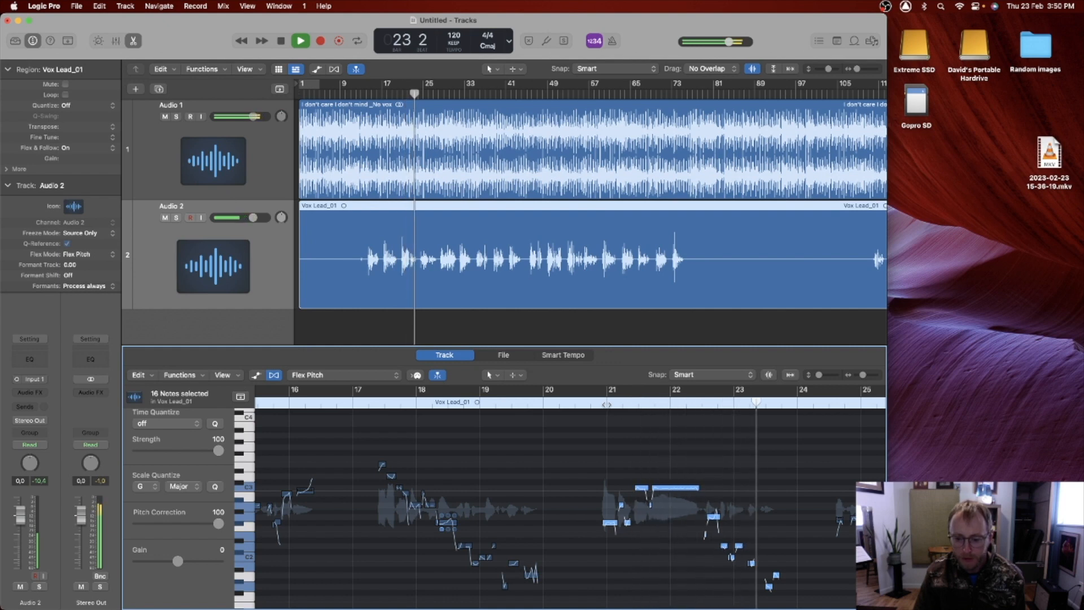
pyautogui.press('space')
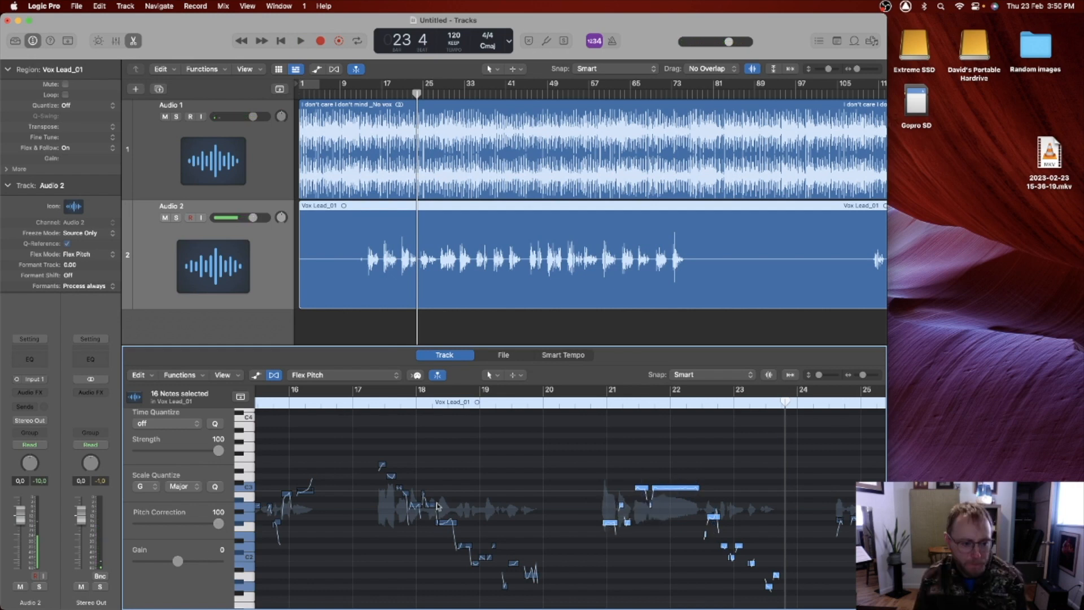
# Select the notes of the phrase between 24 3 and bar 28 and play it back from 24 3.
pyautogui.hscroll(5, 435, 505)
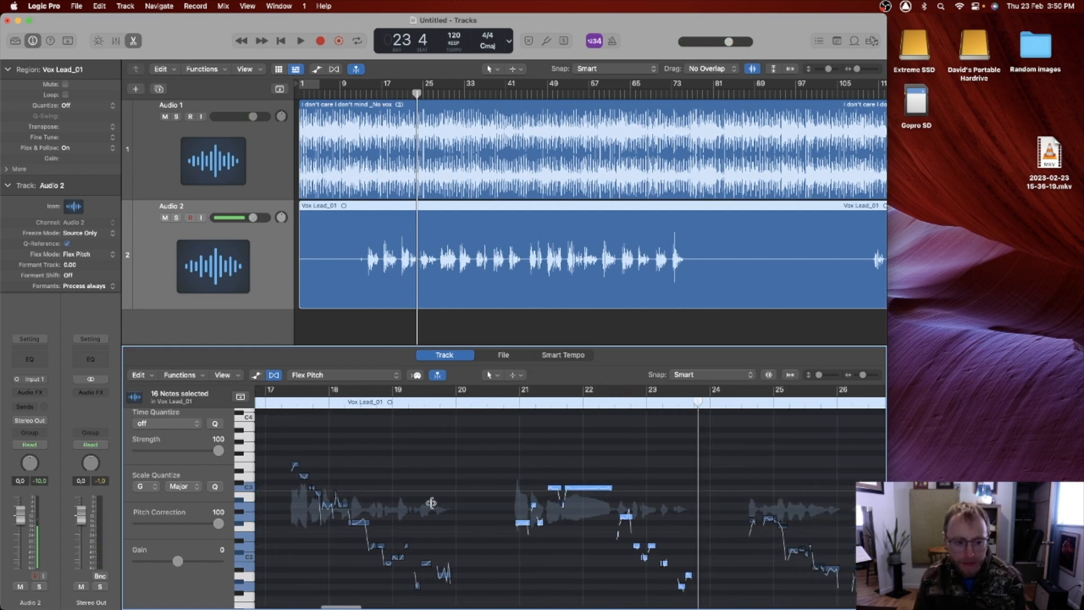
pyautogui.hscroll(3, 433, 504)
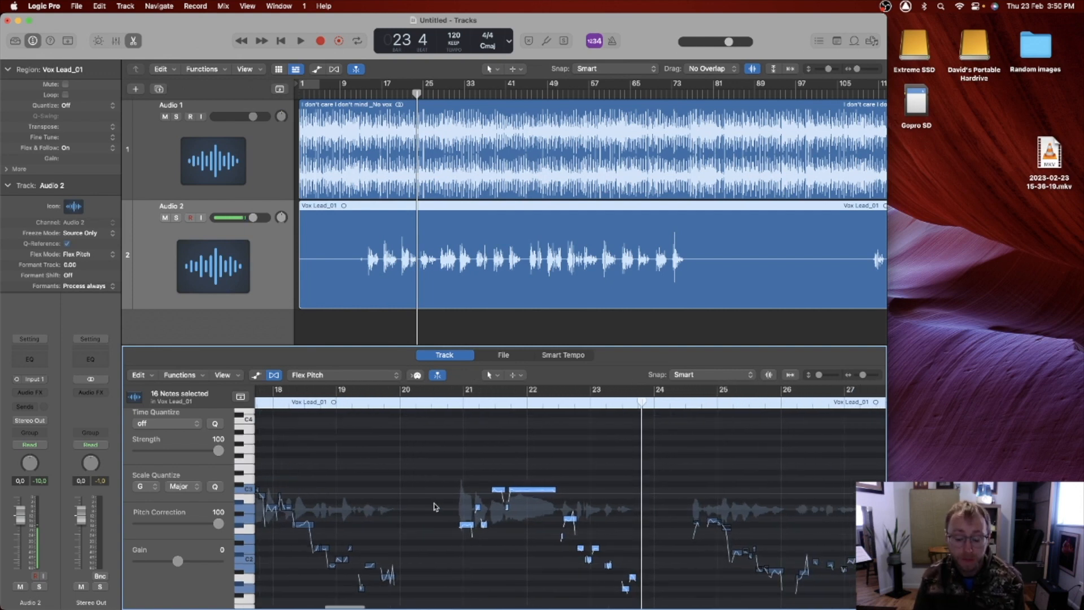
pyautogui.scroll(-3, 617, 515)
pyautogui.hscroll(7, 617, 515)
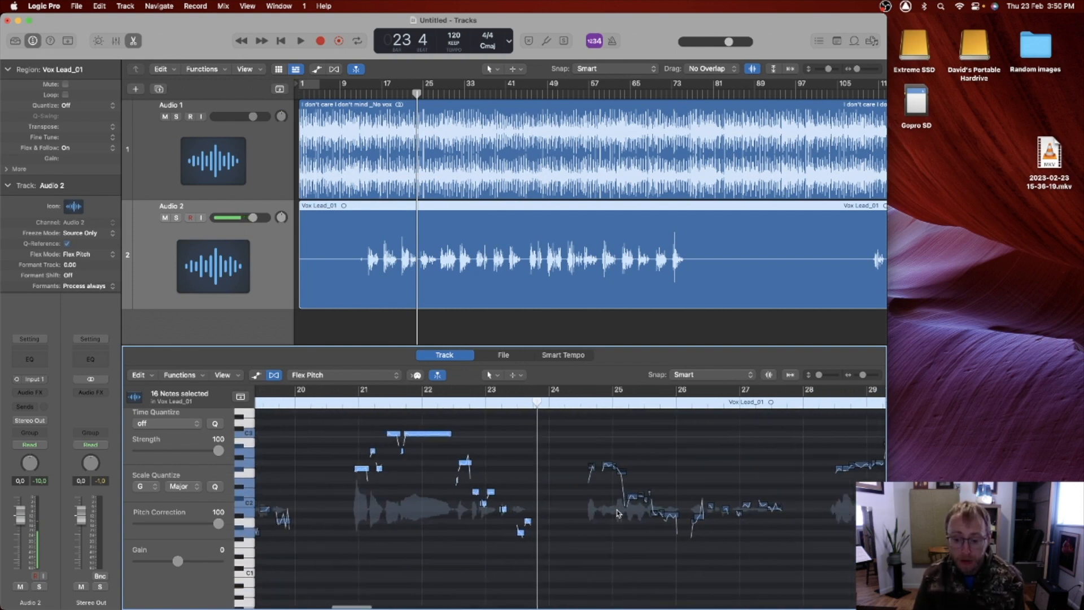
pyautogui.scroll(1, 617, 514)
pyautogui.hscroll(3, 617, 514)
pyautogui.scroll(-1, 615, 512)
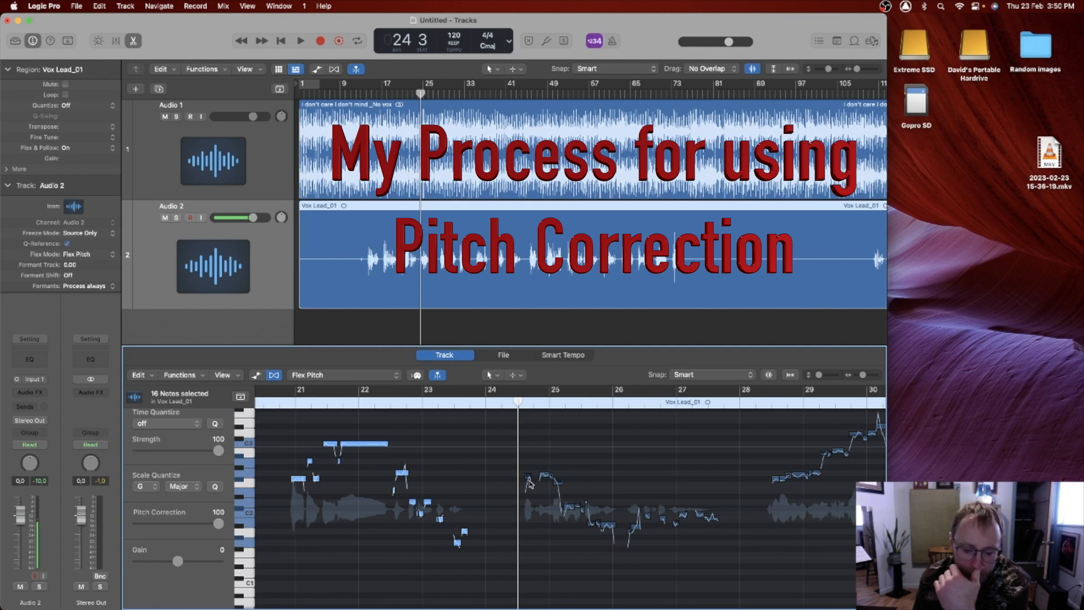
pyautogui.moveTo(510, 451); pyautogui.dragTo(740, 573)
pyautogui.press('space')
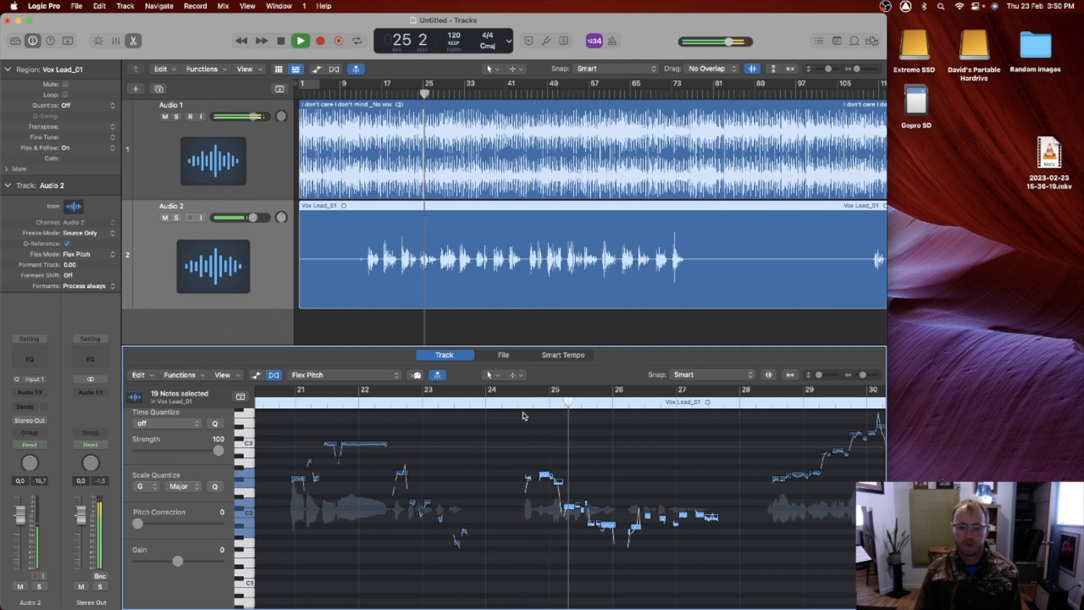
# Stop playback, lower the volume of the Audio 1 track and set the Audio 2 volume to 1.2.
pyautogui.moveTo(253, 218); pyautogui.dragTo(257, 217)
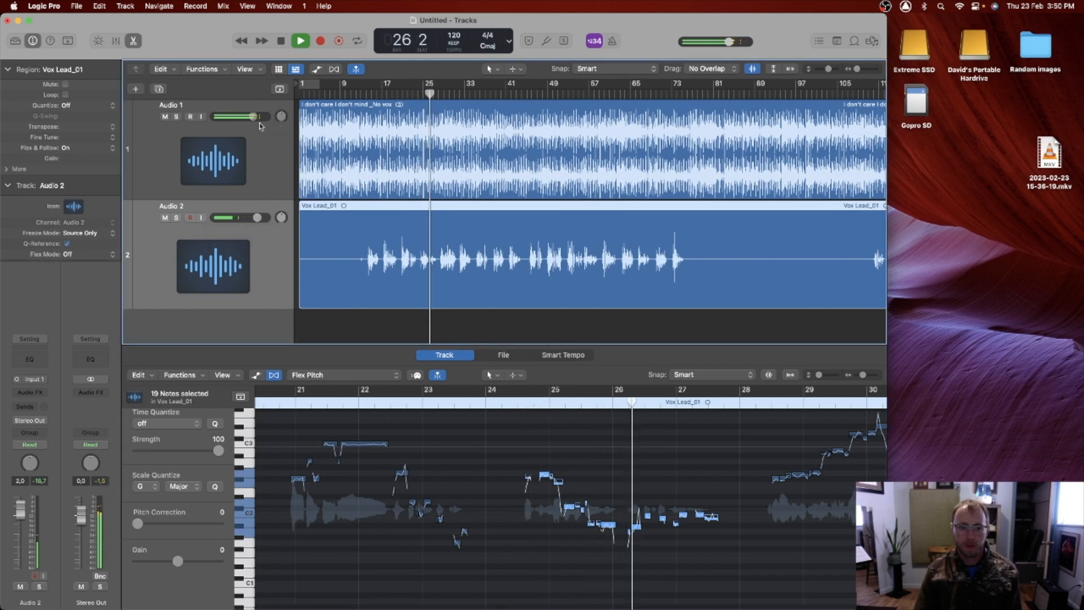
pyautogui.press('space')
pyautogui.moveTo(253, 116); pyautogui.dragTo(237, 116)
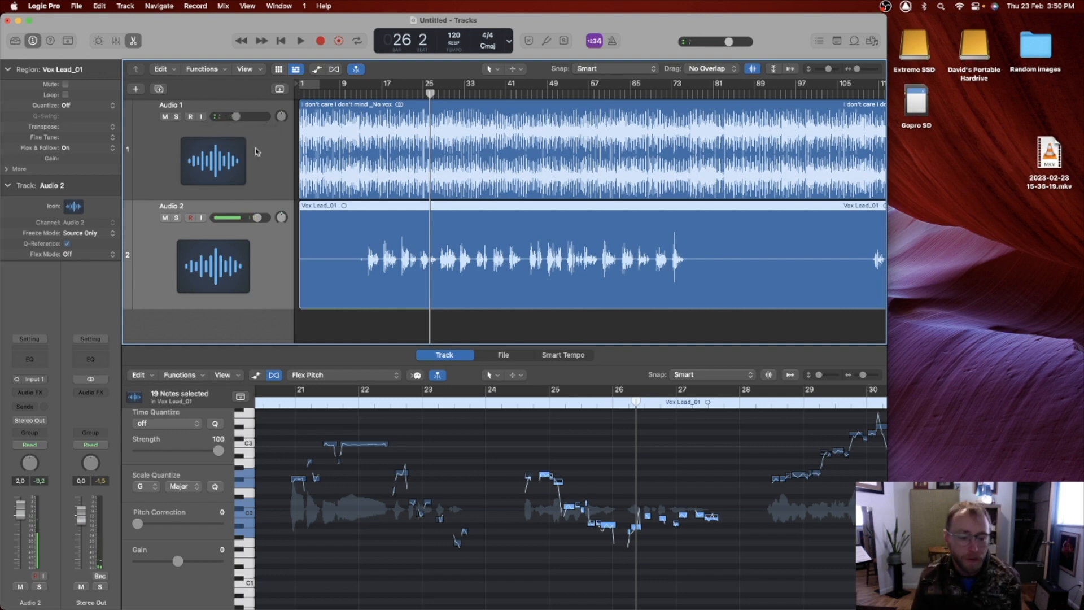
pyautogui.moveTo(259, 218); pyautogui.dragTo(255, 218)
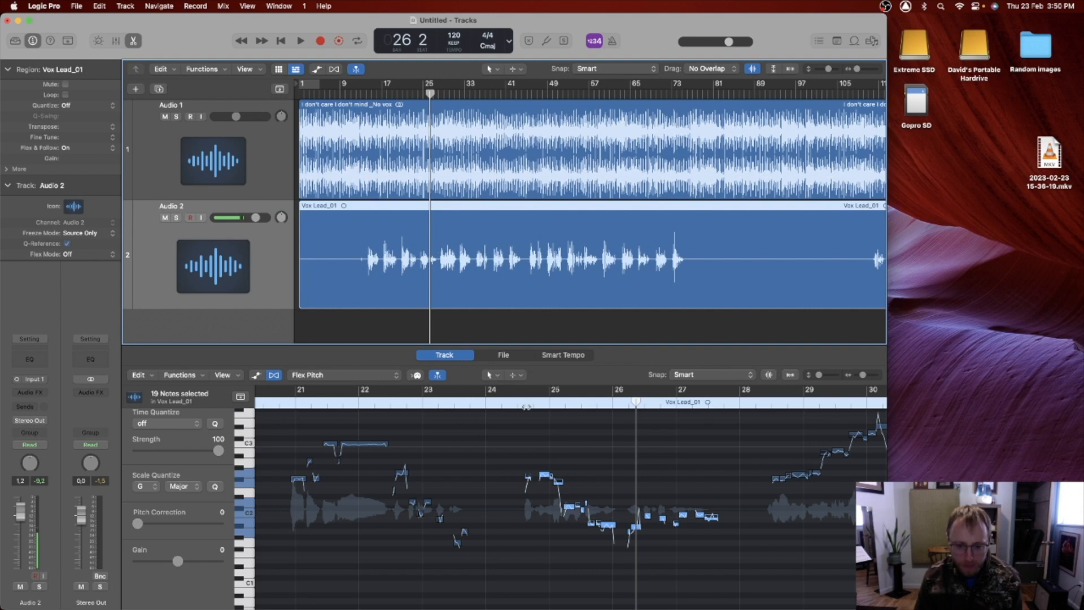
# Play the phrase from 24 3, lower the Audio 1 volume slightly further and return the playhead to 24 3.
pyautogui.click(520, 404)
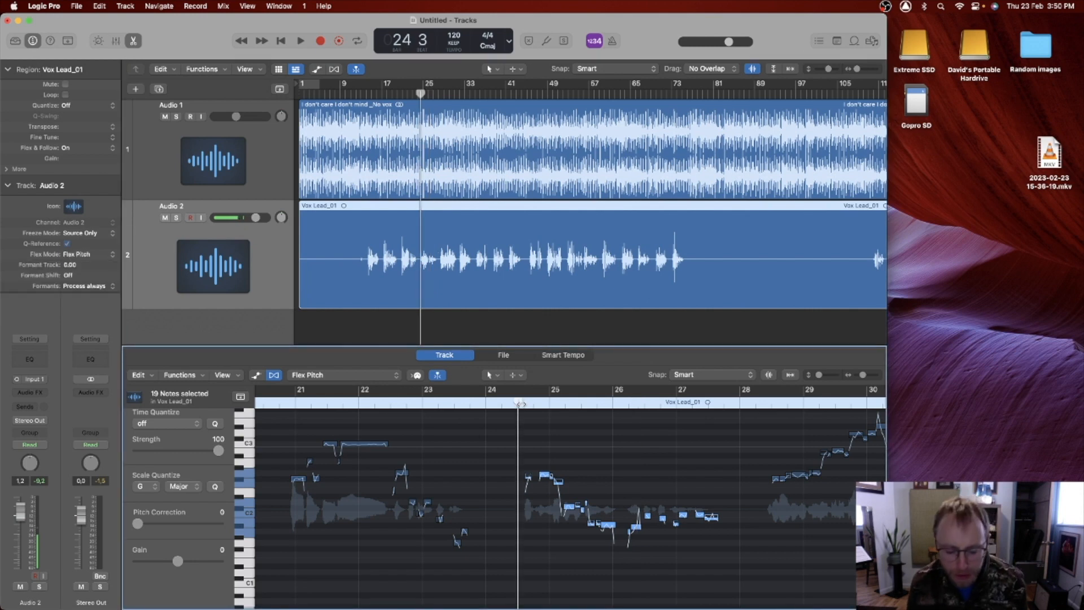
pyautogui.press('space')
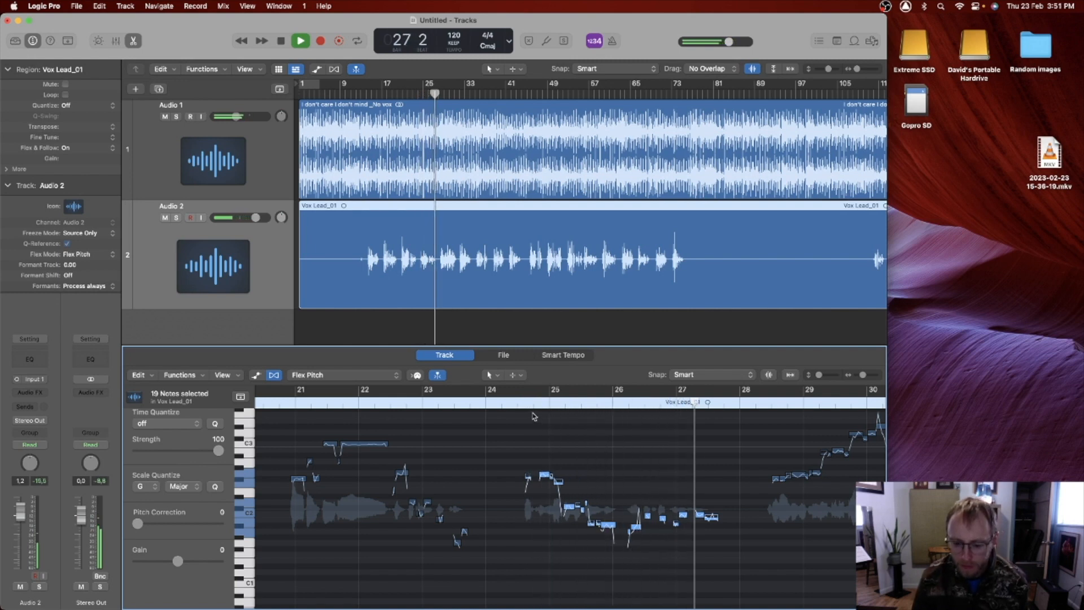
pyautogui.press('space')
pyautogui.moveTo(236, 117); pyautogui.dragTo(233, 117)
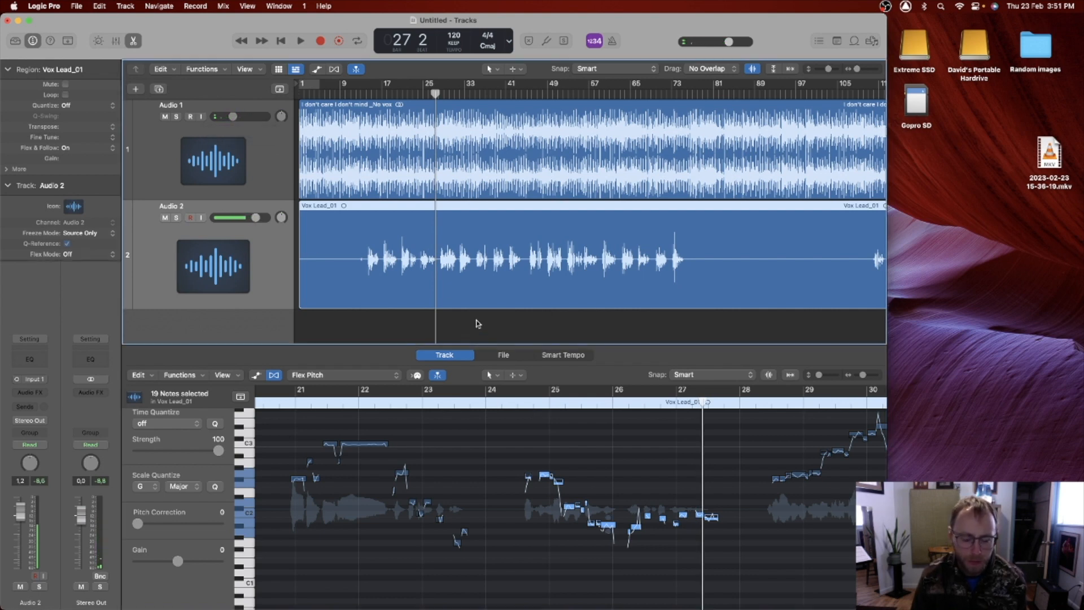
pyautogui.click(524, 406)
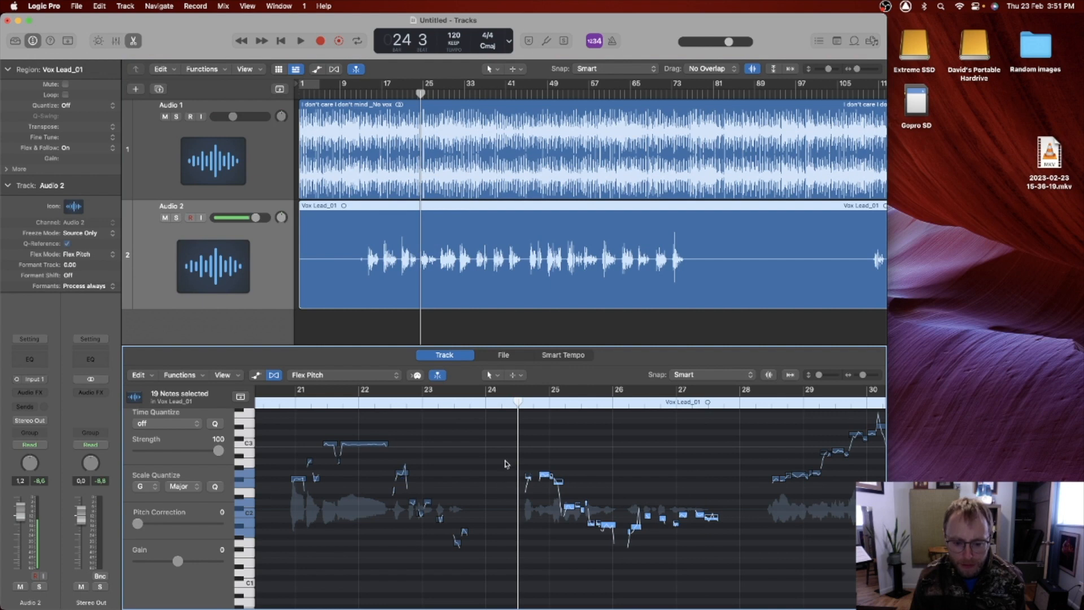
# Set the fine pitch of the first note after 24 3 to -28 and the note just after bar 25 to -42.
pyautogui.moveTo(507, 443); pyautogui.dragTo(740, 587)
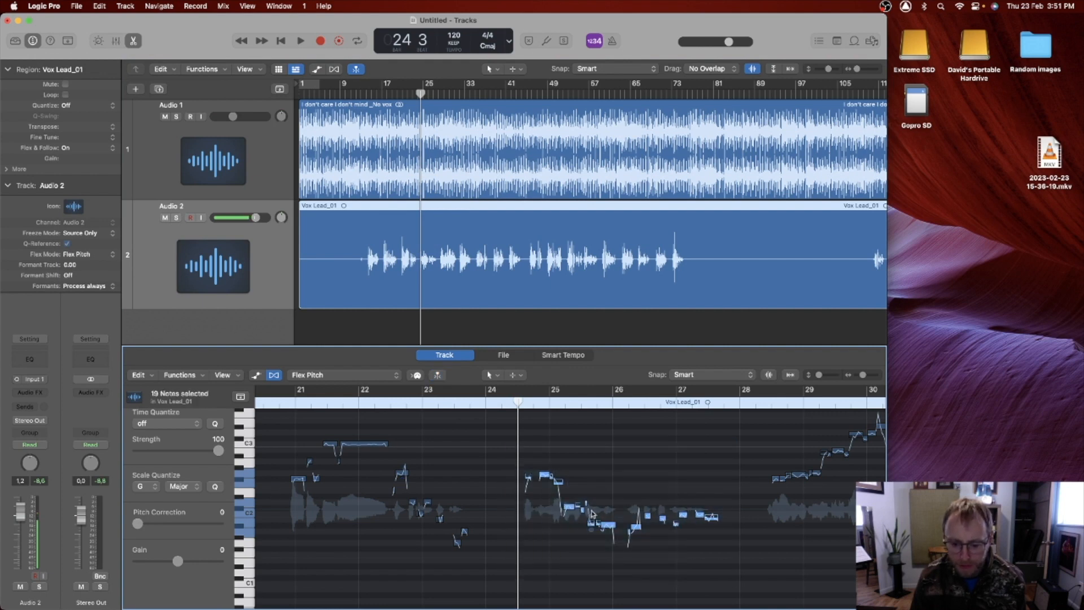
pyautogui.click(567, 487)
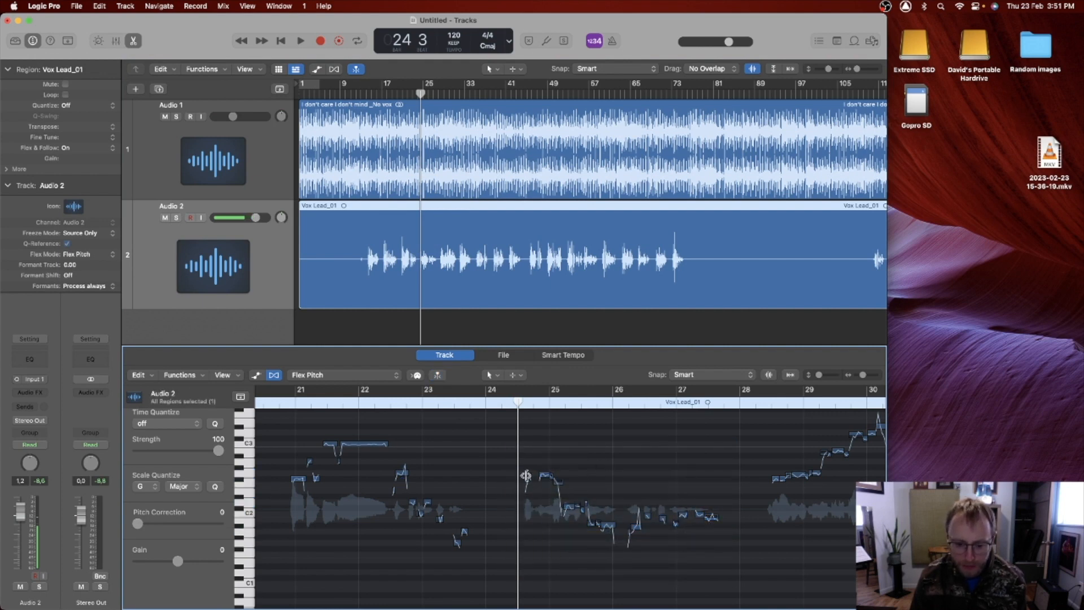
pyautogui.press('super+Right')
pyautogui.press('super+Right')
pyautogui.press('super+Right')
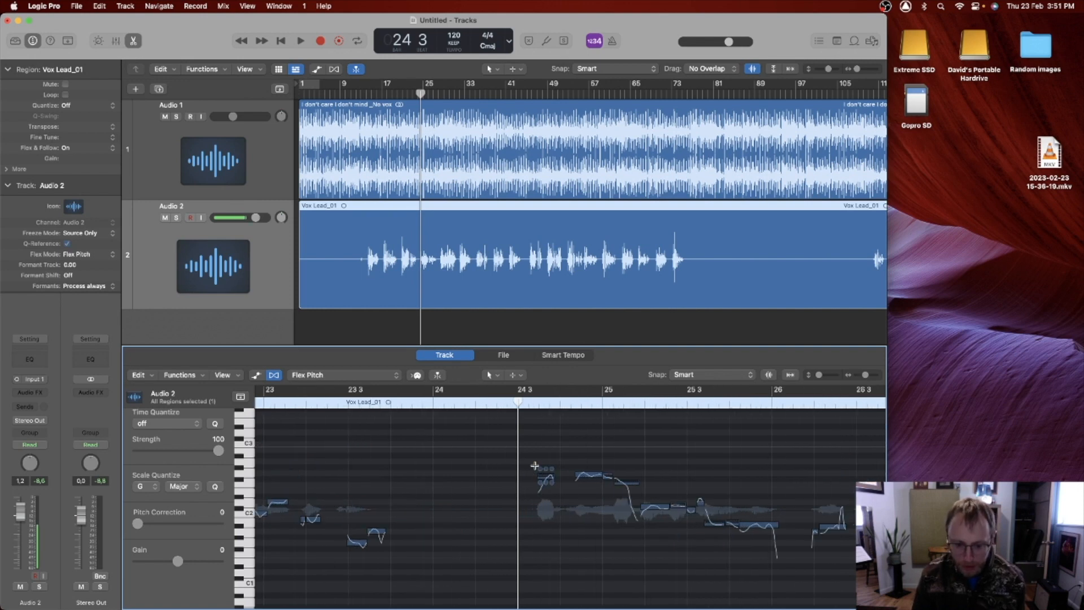
pyautogui.moveTo(546, 469); pyautogui.dragTo(546, 457)
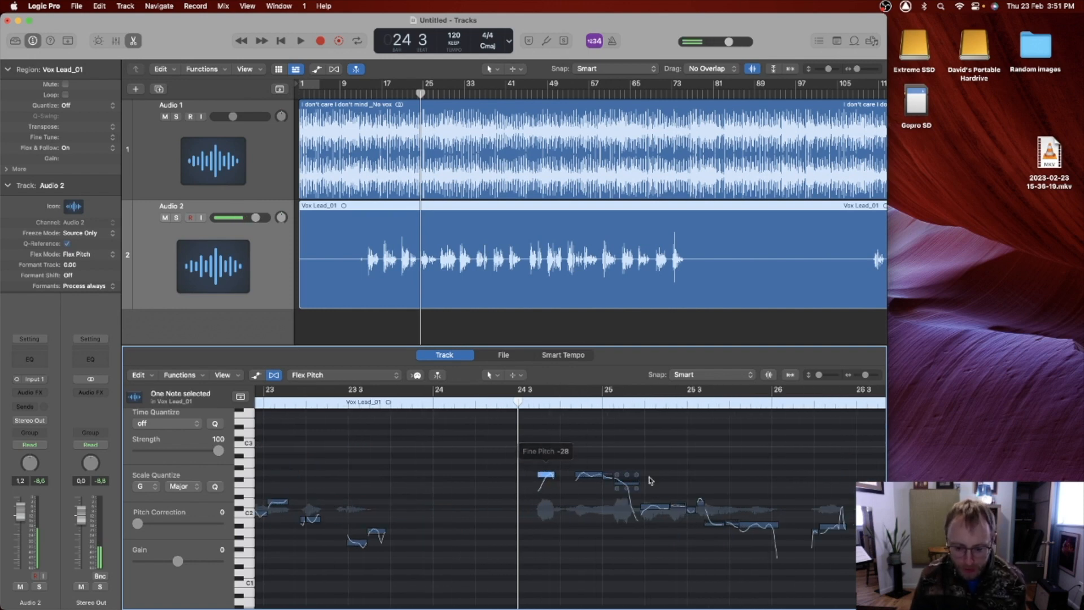
pyautogui.click(626, 479)
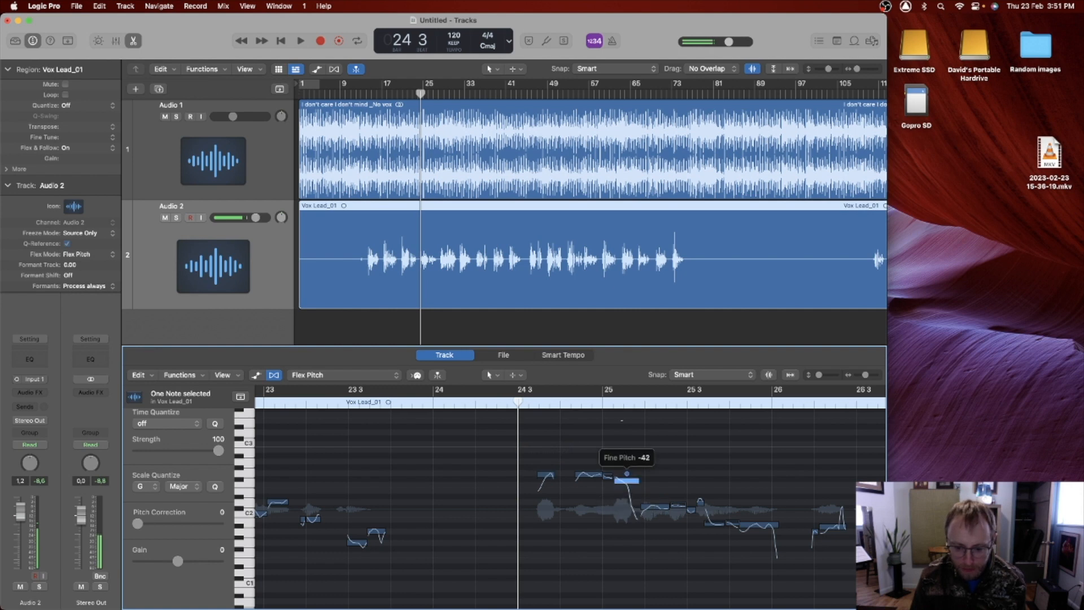
# Set the pitch correction to 100 for all notes of the phrase between 24 3 and bar 28 and play it back from 24 3.
pyautogui.press('super+Left')
pyautogui.press('super+Left')
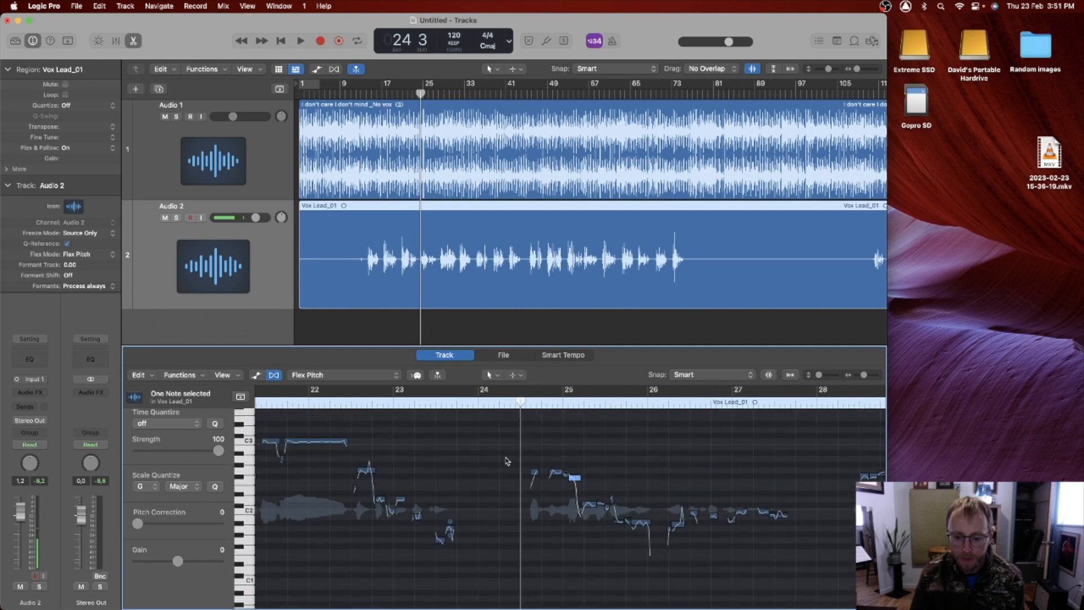
pyautogui.moveTo(503, 445); pyautogui.dragTo(831, 602)
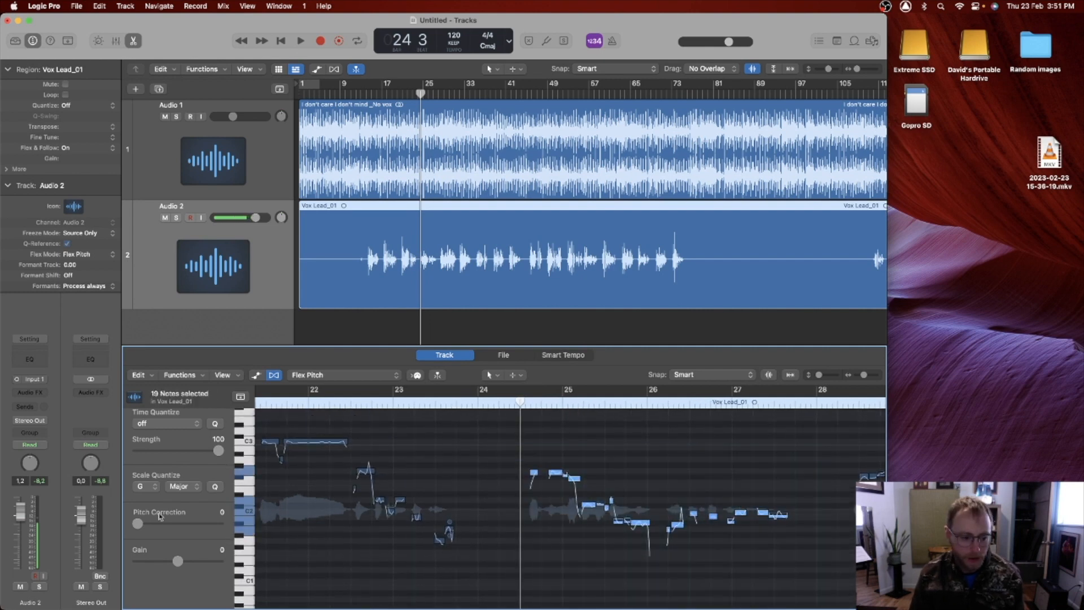
pyautogui.moveTo(138, 526); pyautogui.dragTo(219, 524)
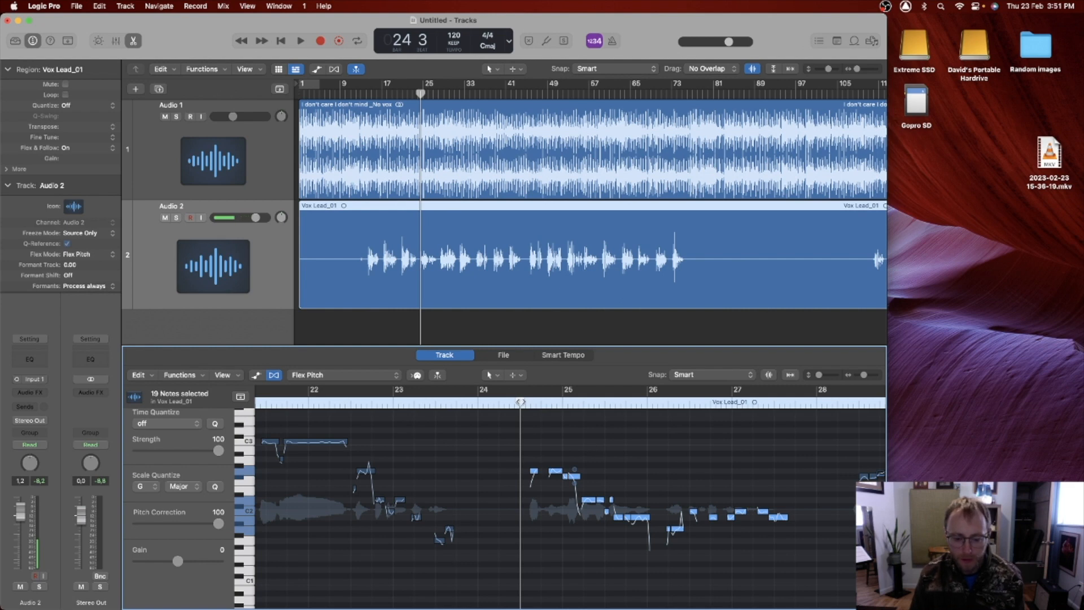
pyautogui.press('space')
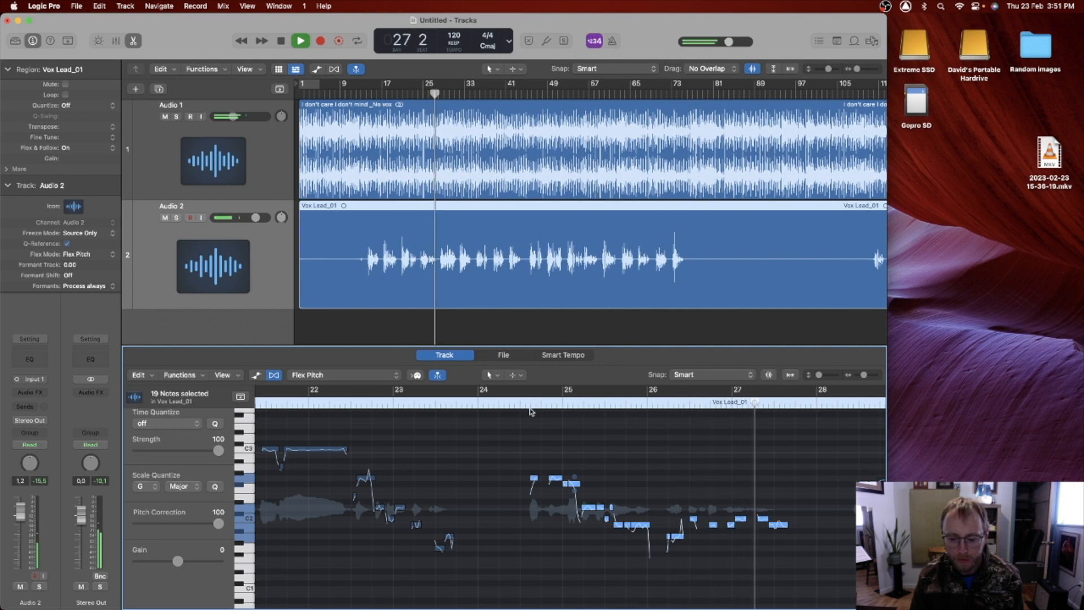
pyautogui.press('space')
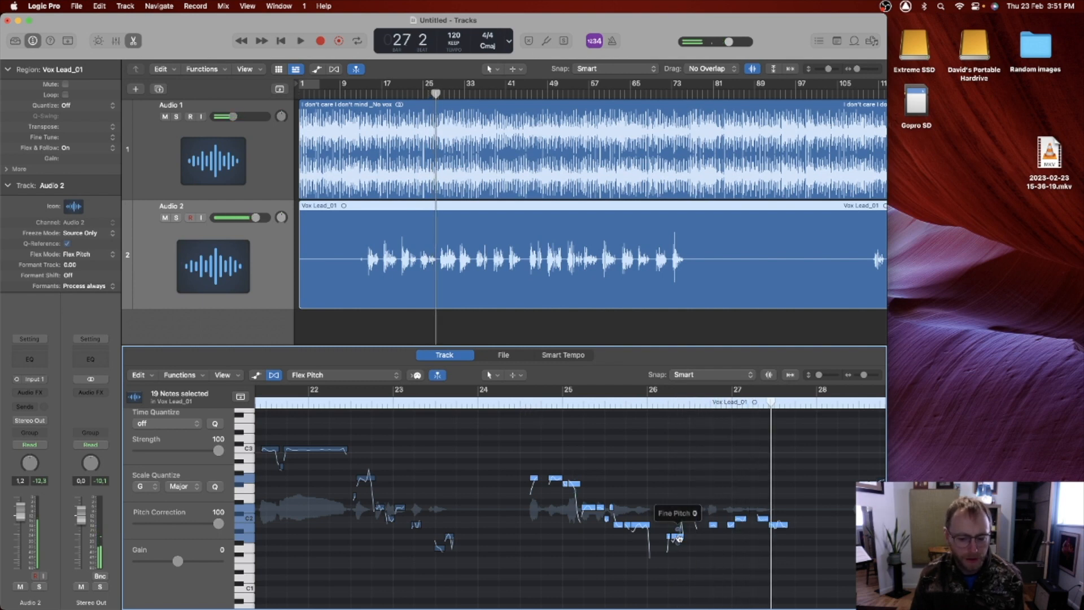
# Apply Reset All to the longer note between bar 26 and 26 3.
pyautogui.scroll(-1, 672, 526)
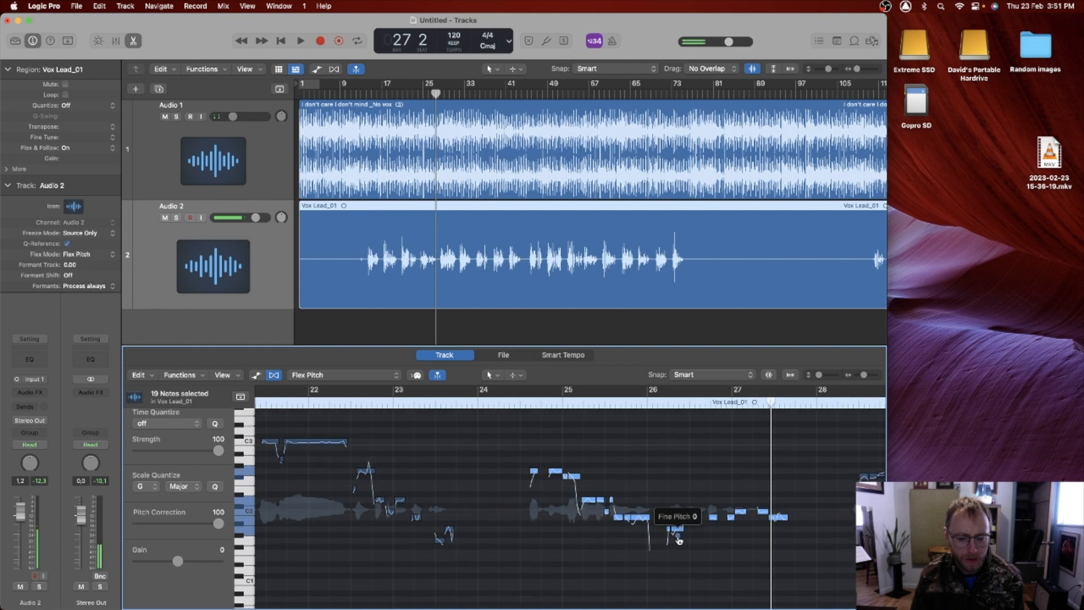
pyautogui.click(677, 502)
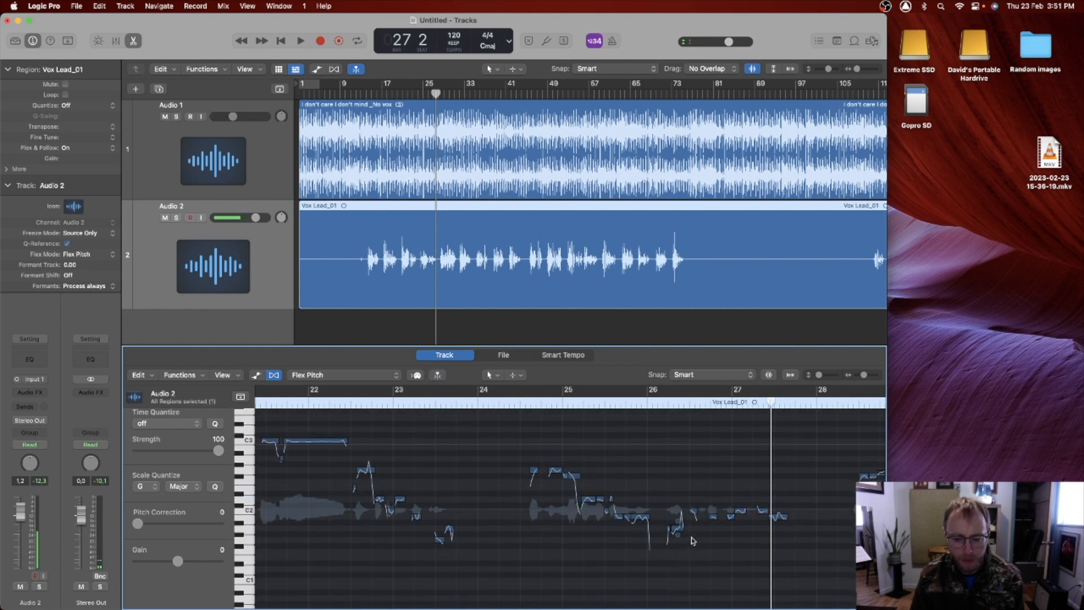
pyautogui.moveTo(695, 540); pyautogui.dragTo(677, 527)
pyautogui.hscroll(-1, 684, 522)
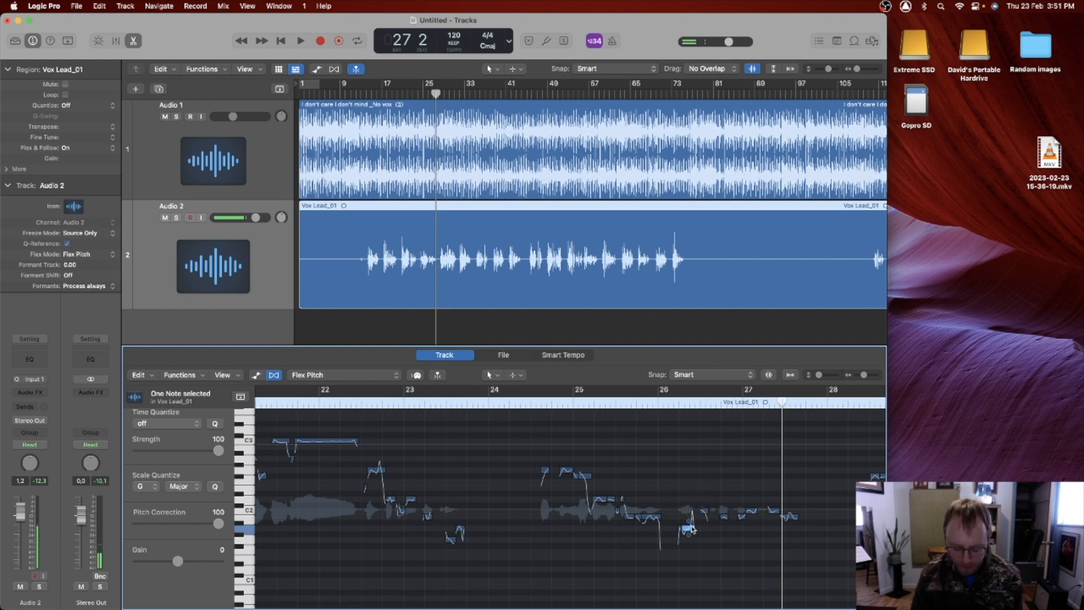
pyautogui.press('super+plus')
pyautogui.press('super+plus')
pyautogui.press('super+Right')
pyautogui.press('super+Right')
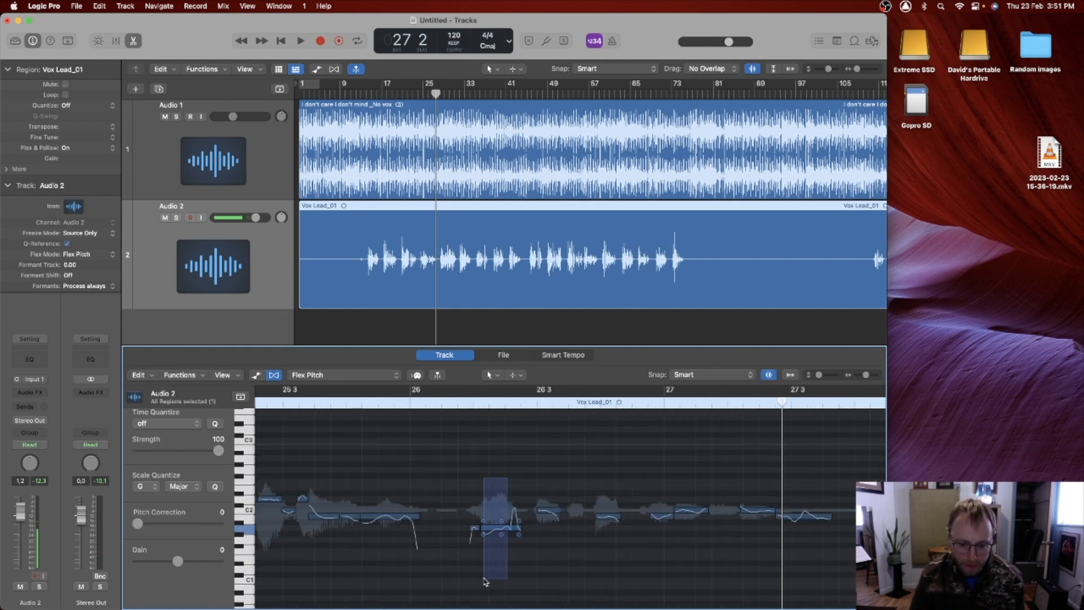
pyautogui.rightClick(507, 531)
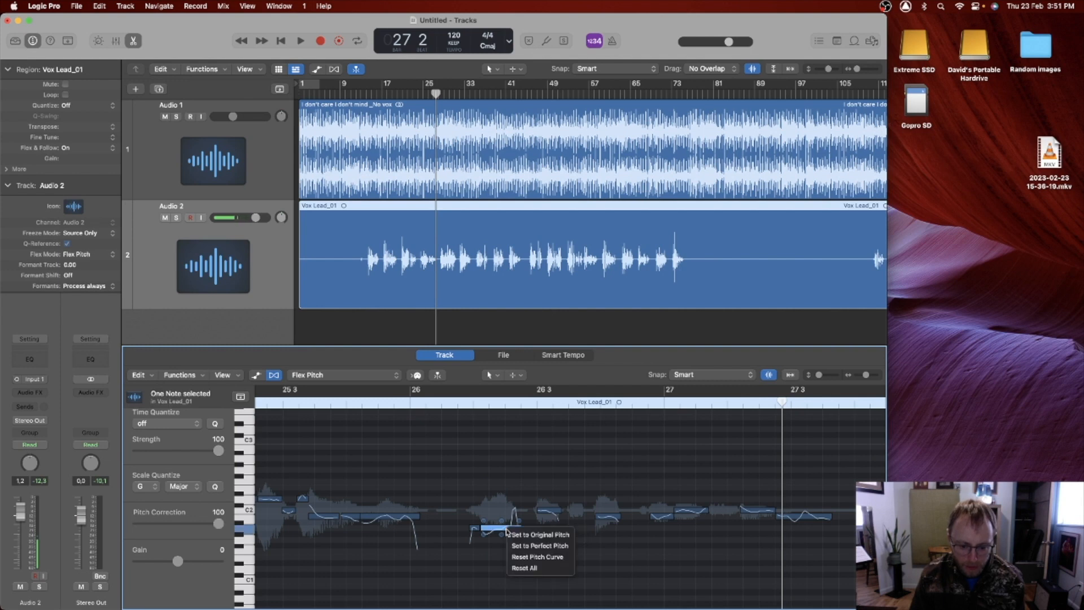
pyautogui.click(517, 567)
# Deselect the notes and play the start of the phrase from 24 3 to just past bar 25.
pyautogui.hscroll(-8, 479, 553)
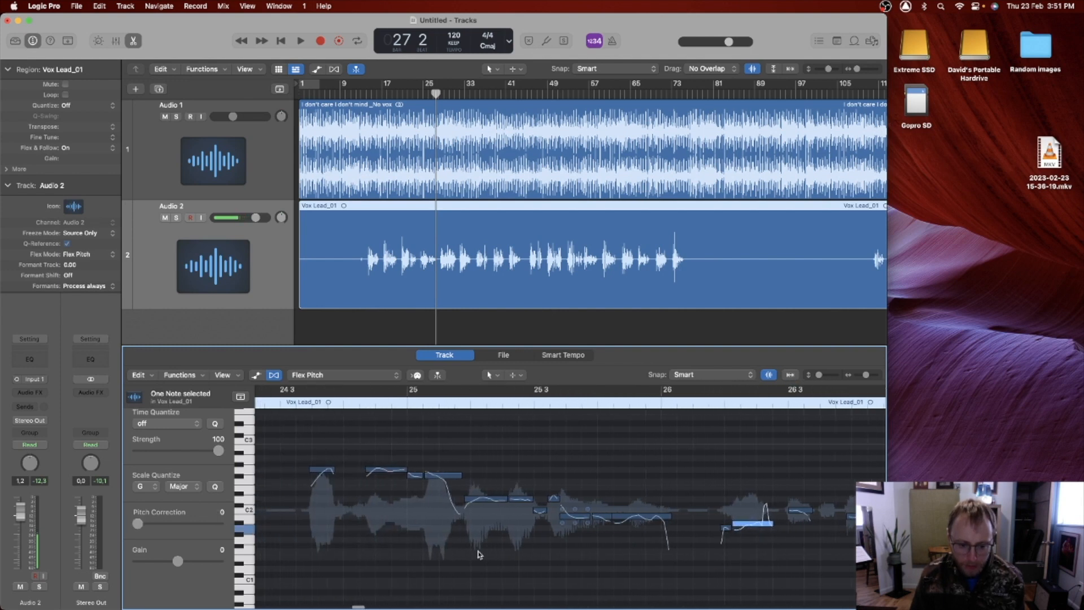
pyautogui.moveTo(452, 456); pyautogui.dragTo(440, 501)
pyautogui.doubleClick(310, 404)
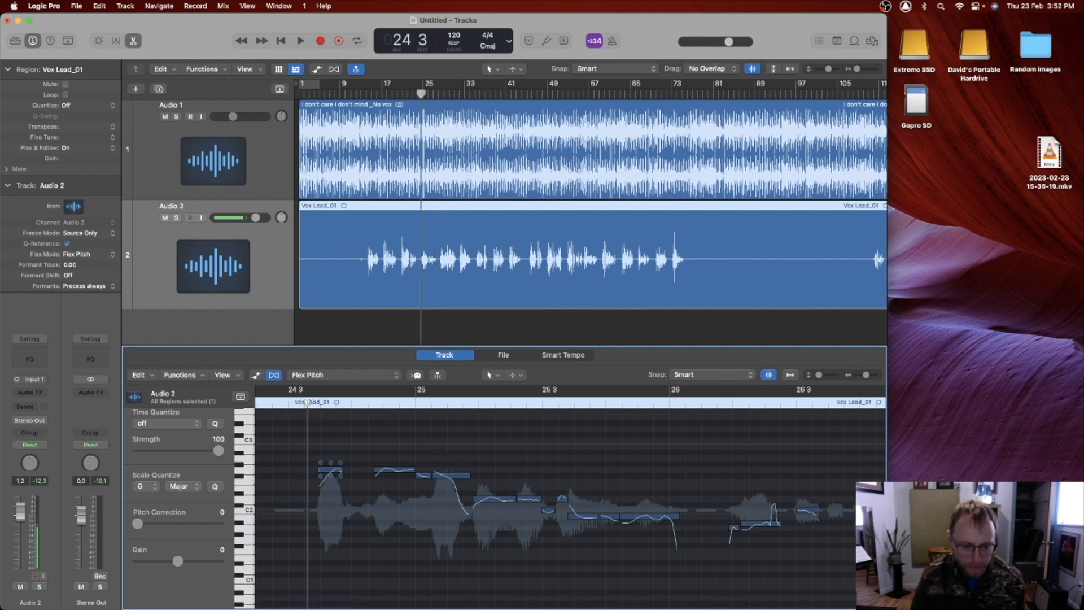
pyautogui.press('space')
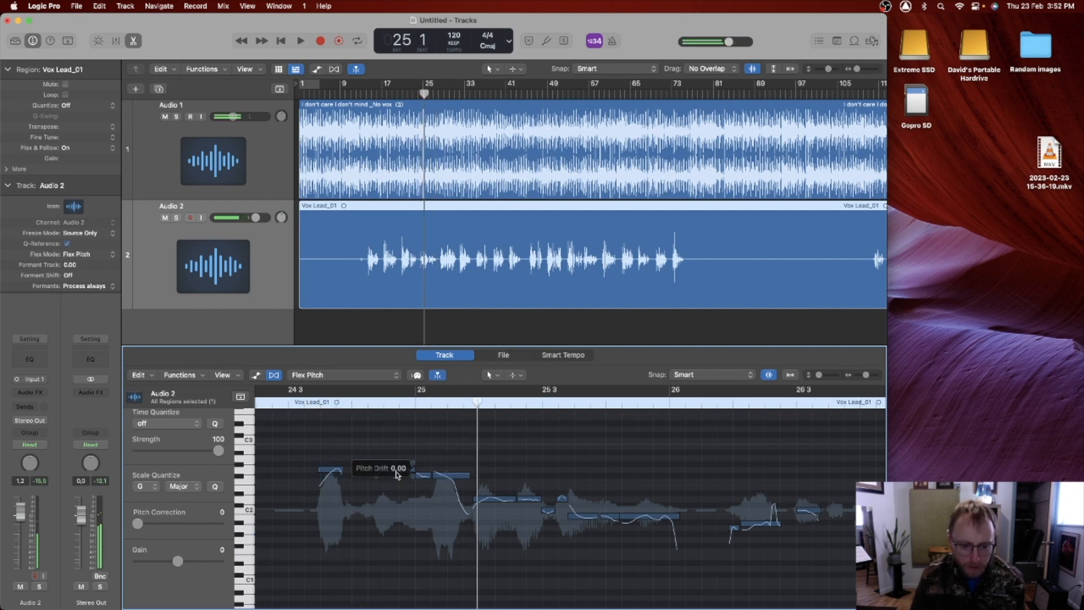
# Raise the short note at bar 25 and the longer note right after it to G2.
pyautogui.click(446, 474)
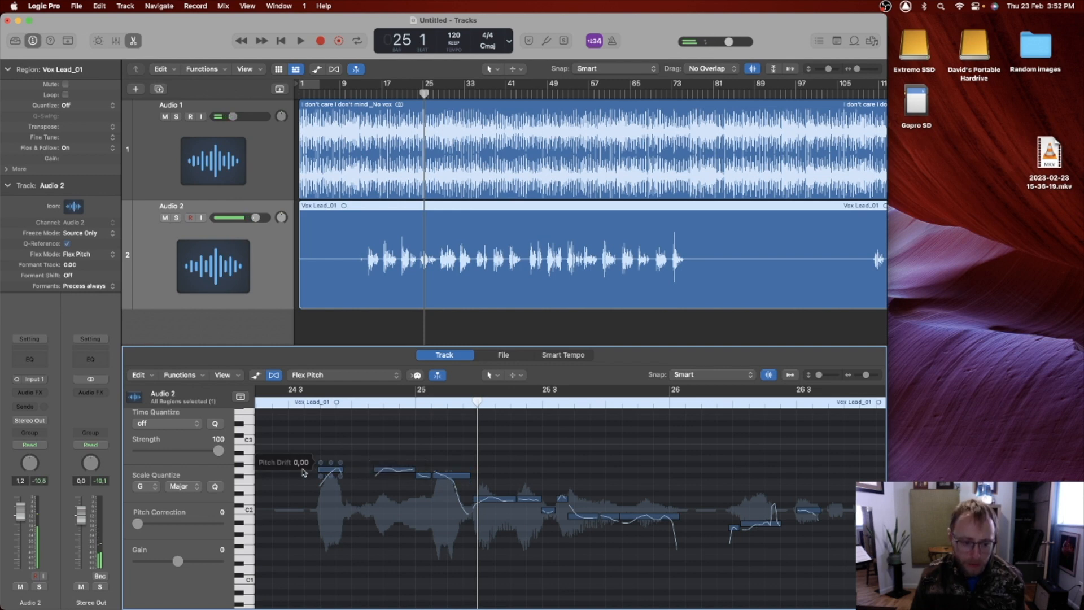
pyautogui.click(407, 471)
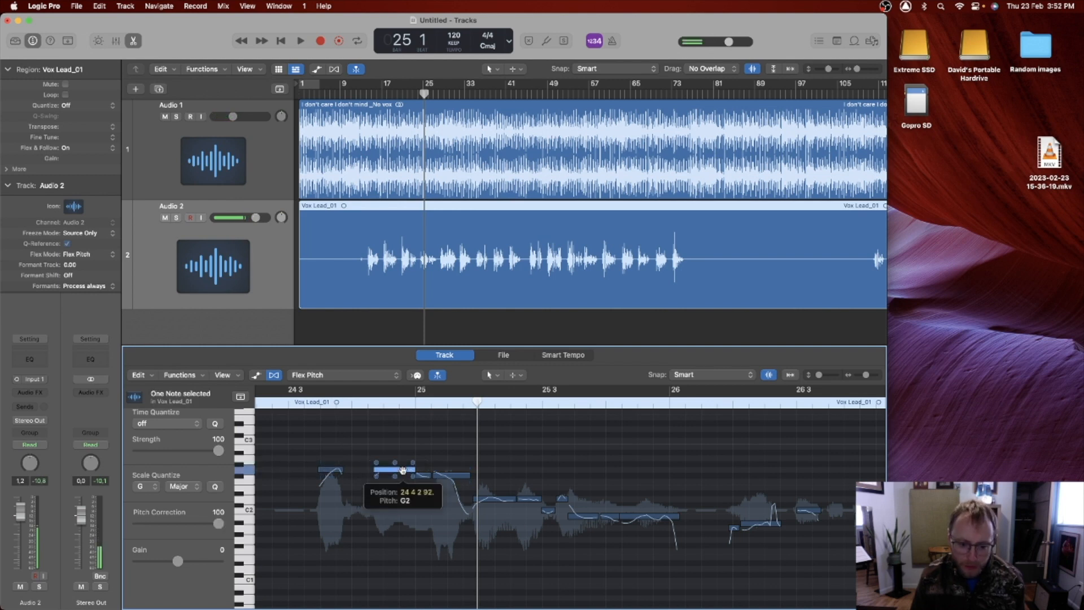
pyautogui.click(423, 474)
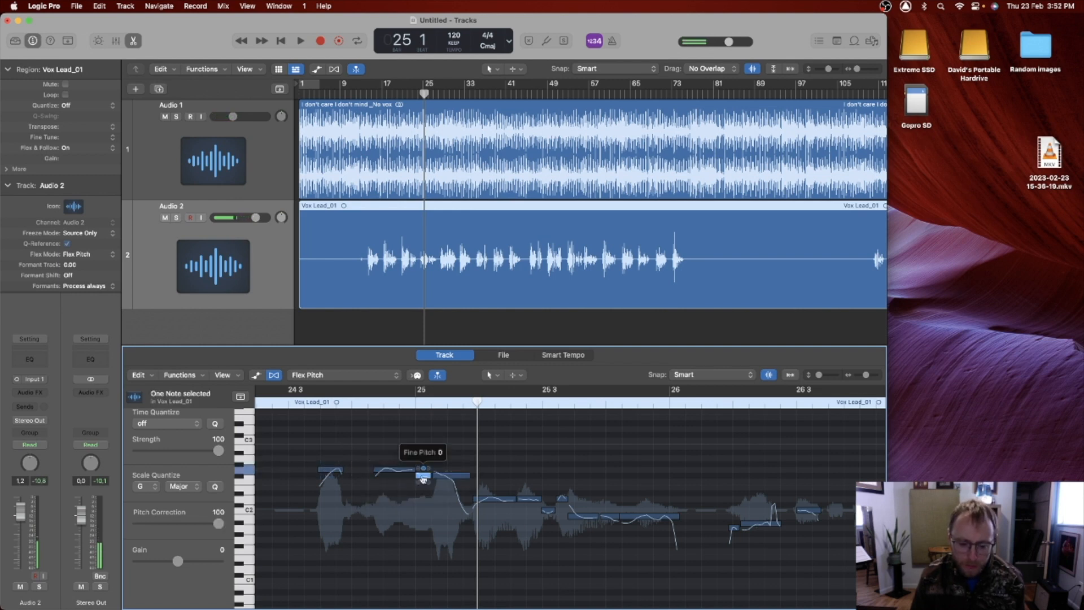
pyautogui.moveTo(424, 479); pyautogui.dragTo(424, 473)
pyautogui.click(449, 475)
pyautogui.hscroll(2, 449, 475)
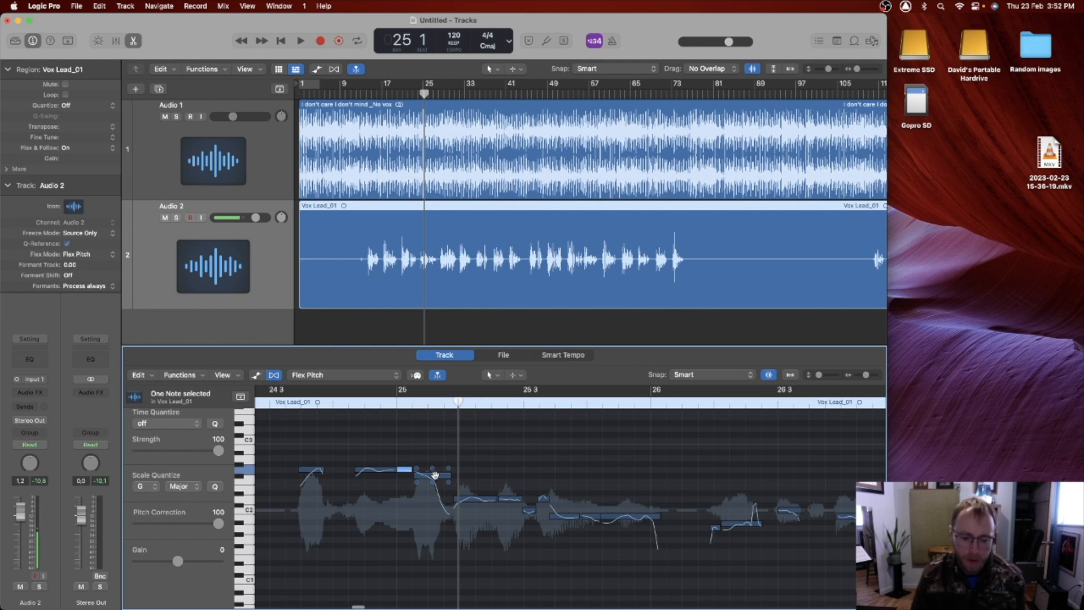
pyautogui.moveTo(434, 470); pyautogui.dragTo(415, 468)
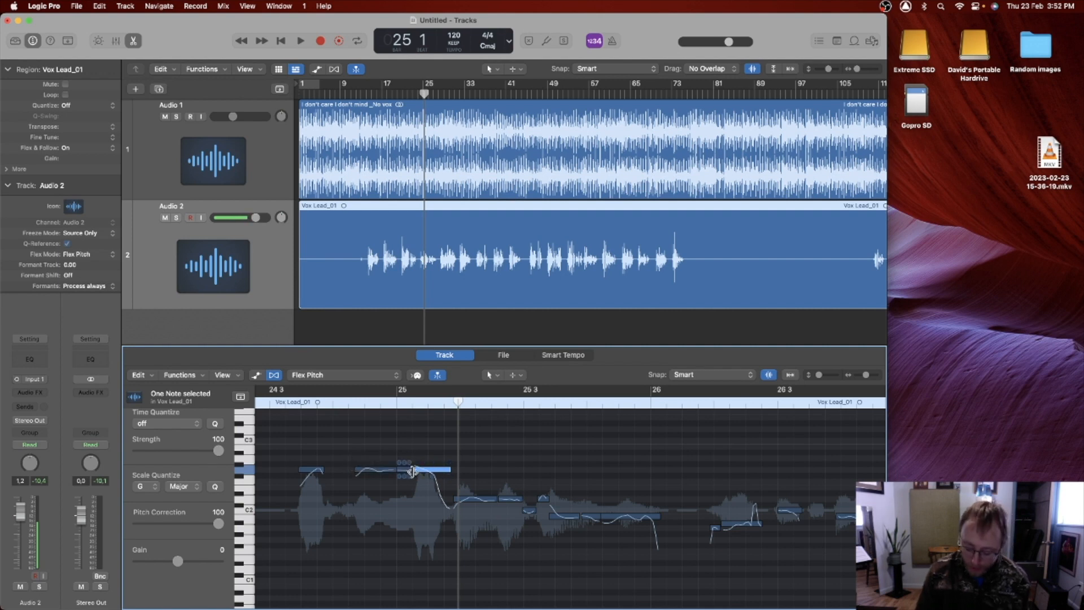
# Examine the pitch curve of the G2 note after bar 25 up close and play it back from 24 4 2.
pyautogui.press('super+Down')
pyautogui.press('super+Down')
pyautogui.press('super+Right')
pyautogui.press('super+Right')
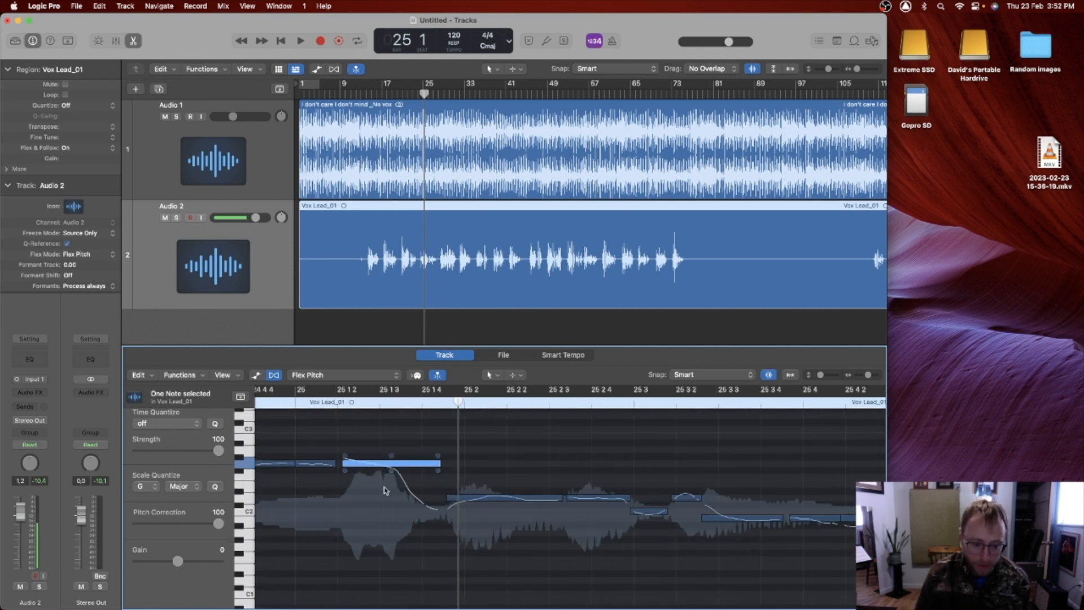
pyautogui.hscroll(-3, 384, 487)
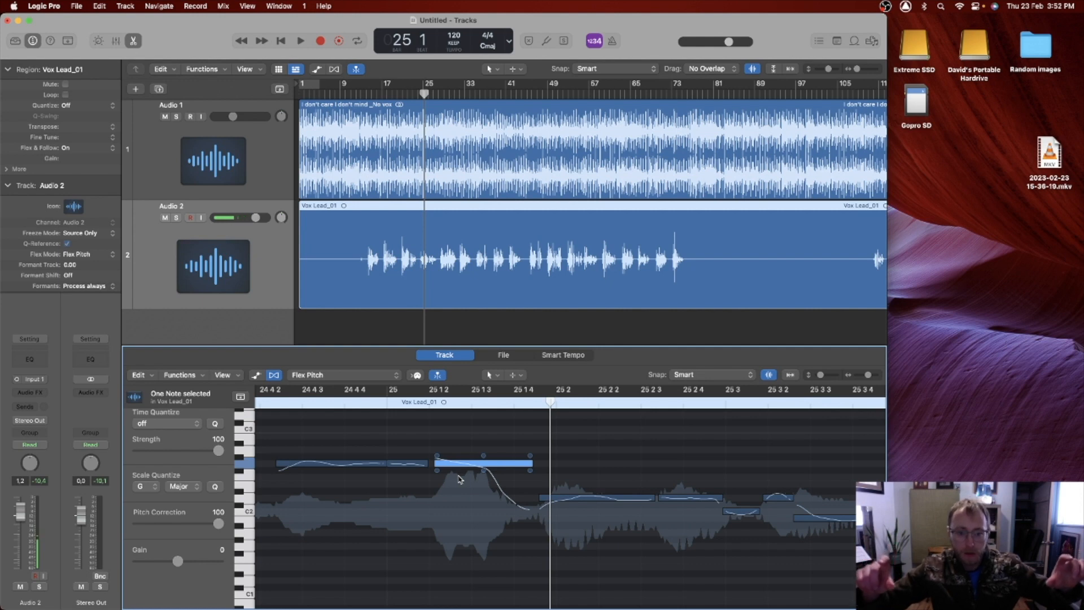
pyautogui.click(257, 403)
pyautogui.press('space')
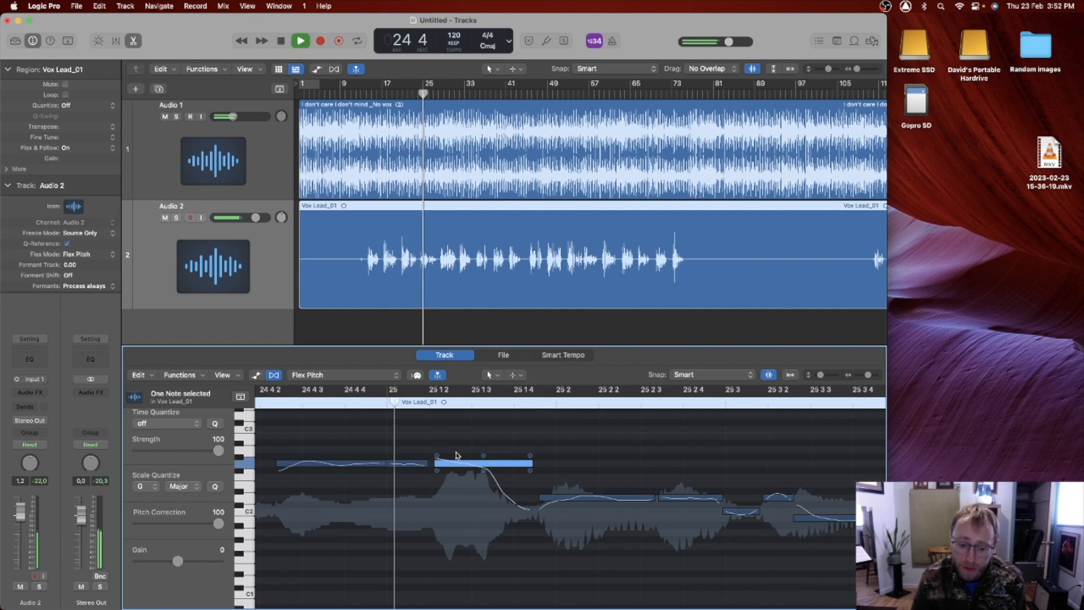
pyautogui.press('space')
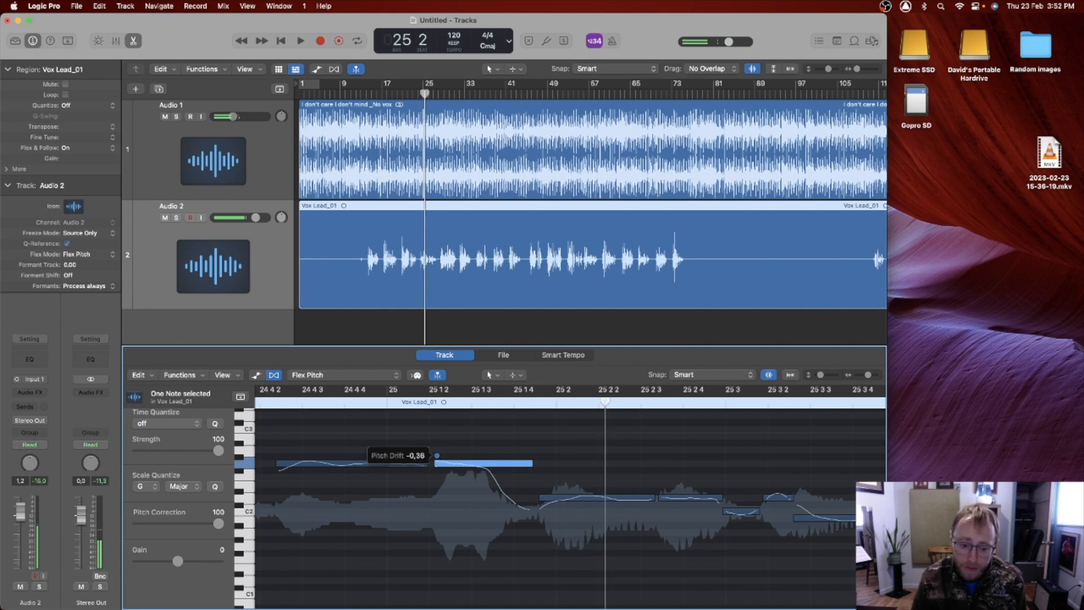
# Replay the phrase from 24 4 2 through to its end at 27 3.
pyautogui.click(272, 403)
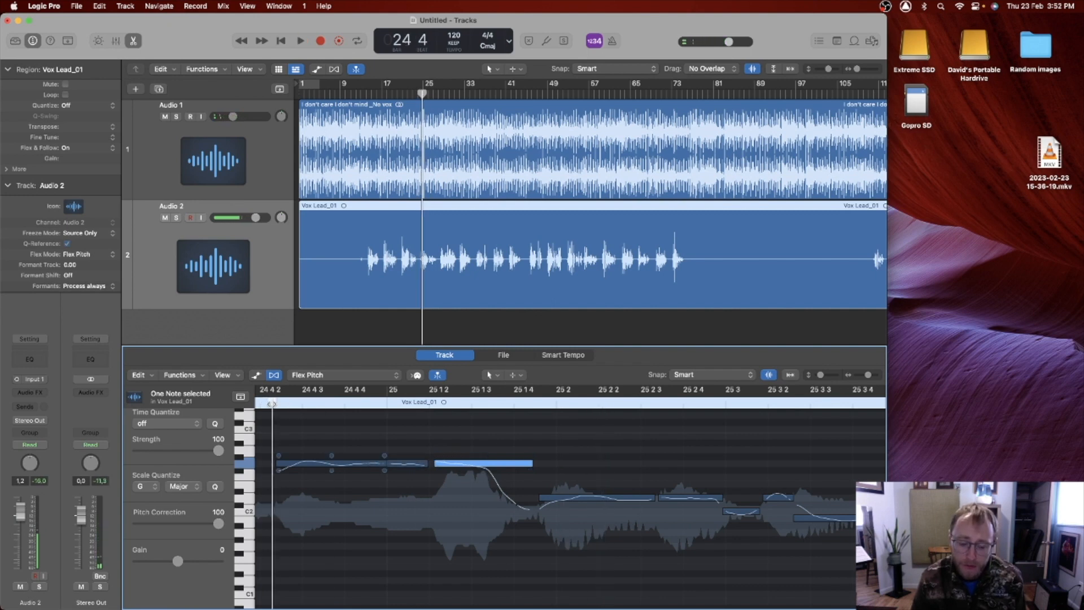
pyautogui.press('space')
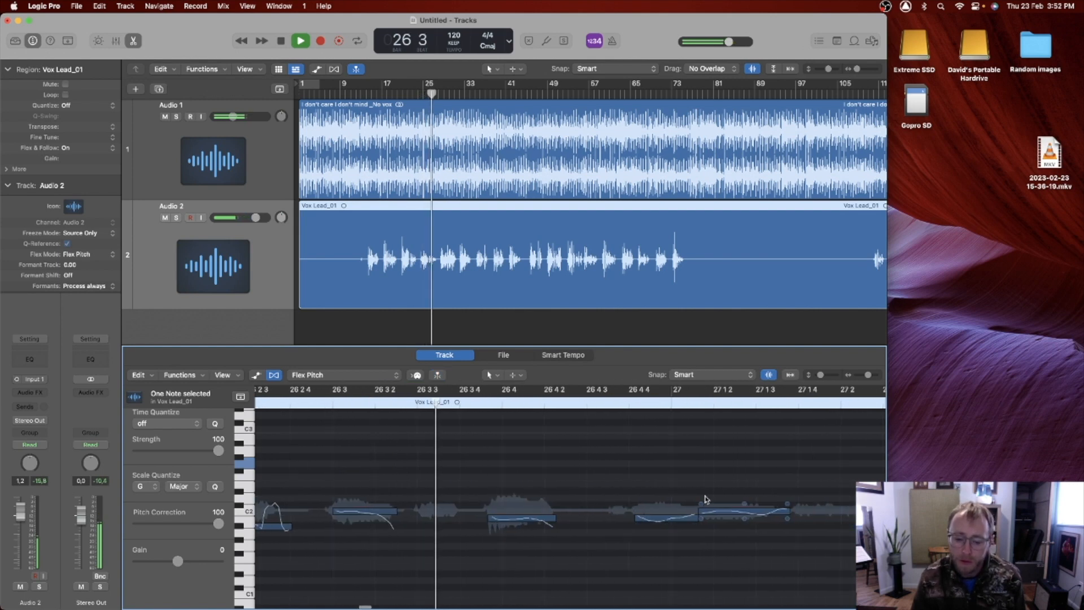
pyautogui.press('space')
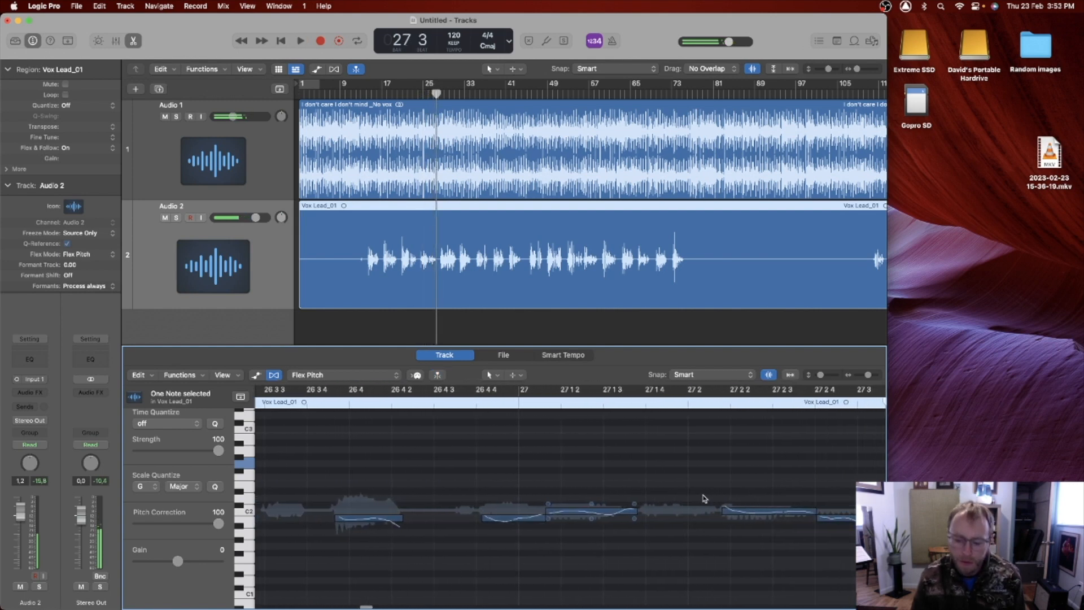
# Examine the waveform around 26 3 and the notes of the following phrase between bars 28 and 32.
pyautogui.press('super+Right')
pyautogui.press('super+Right')
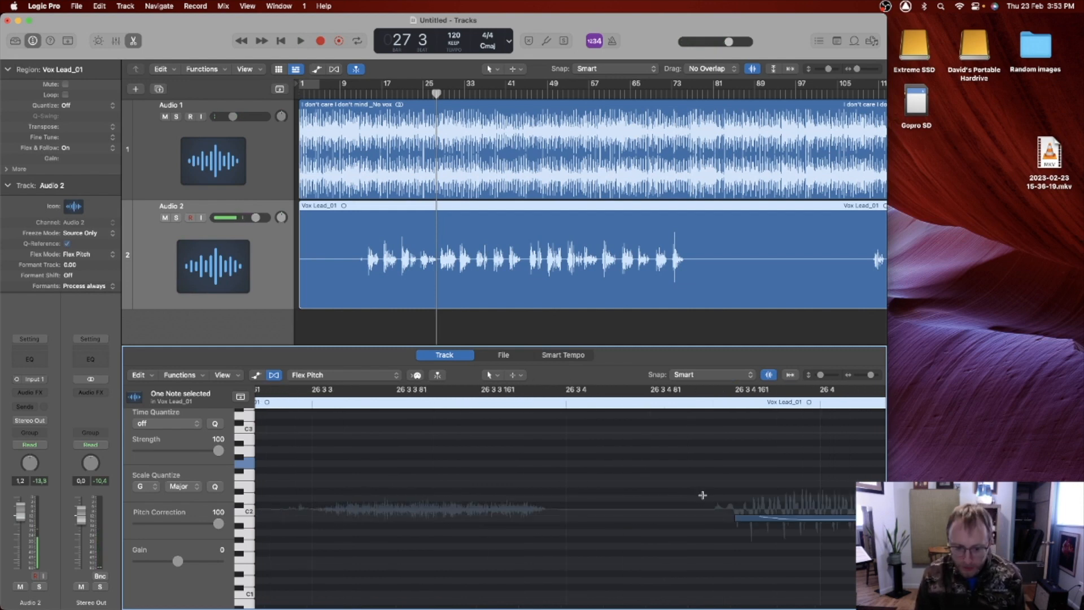
pyautogui.press('super+Left')
pyautogui.press('super+Left')
pyautogui.press('super+Left')
pyautogui.press('super+Left')
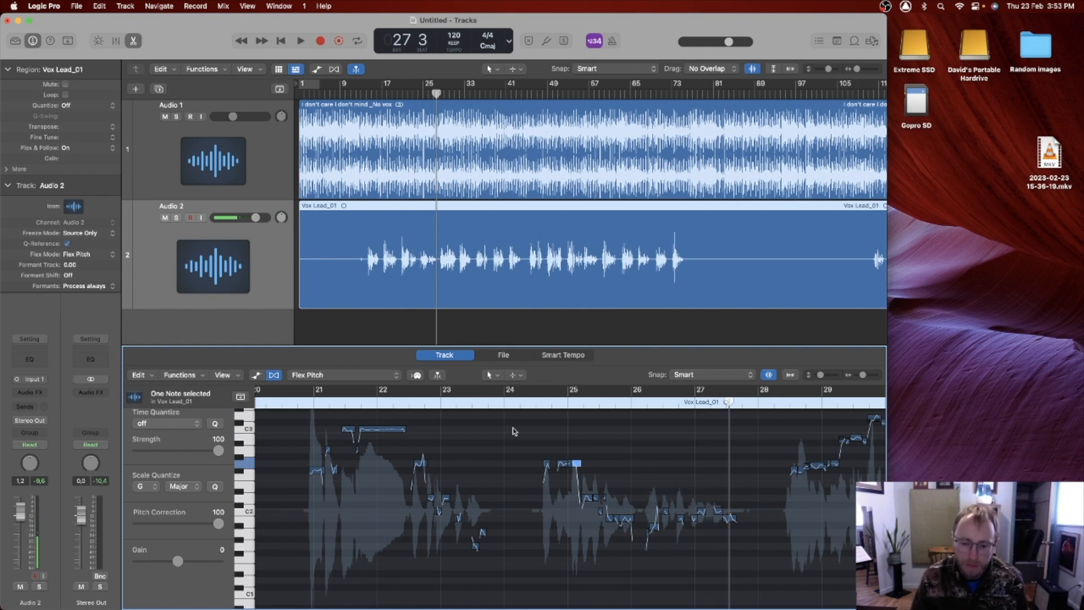
pyautogui.hscroll(5, 552, 471)
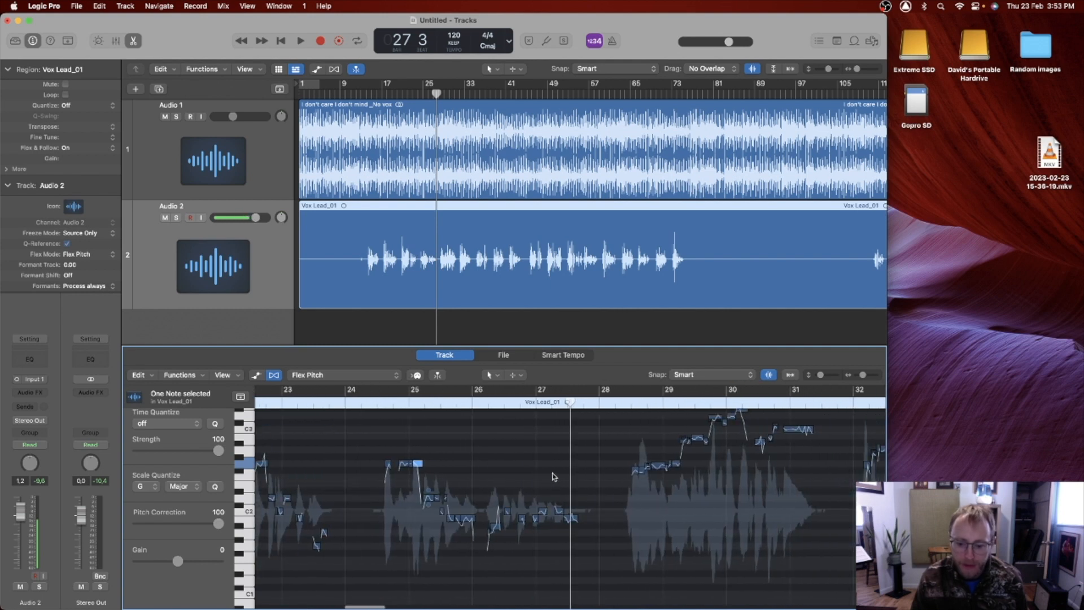
pyautogui.scroll(1, 553, 477)
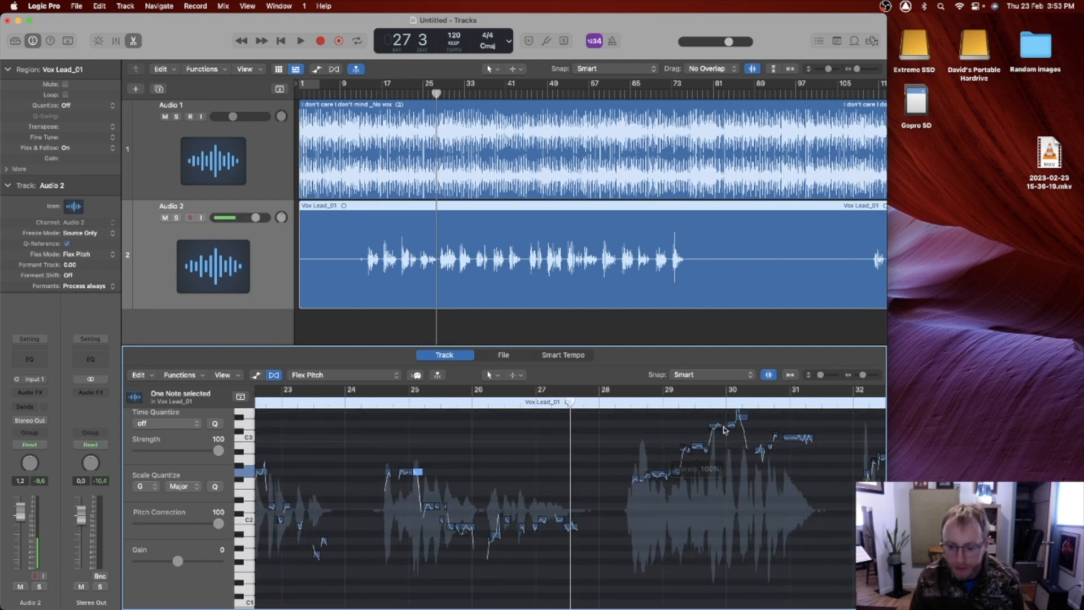
pyautogui.scroll(4, 819, 473)
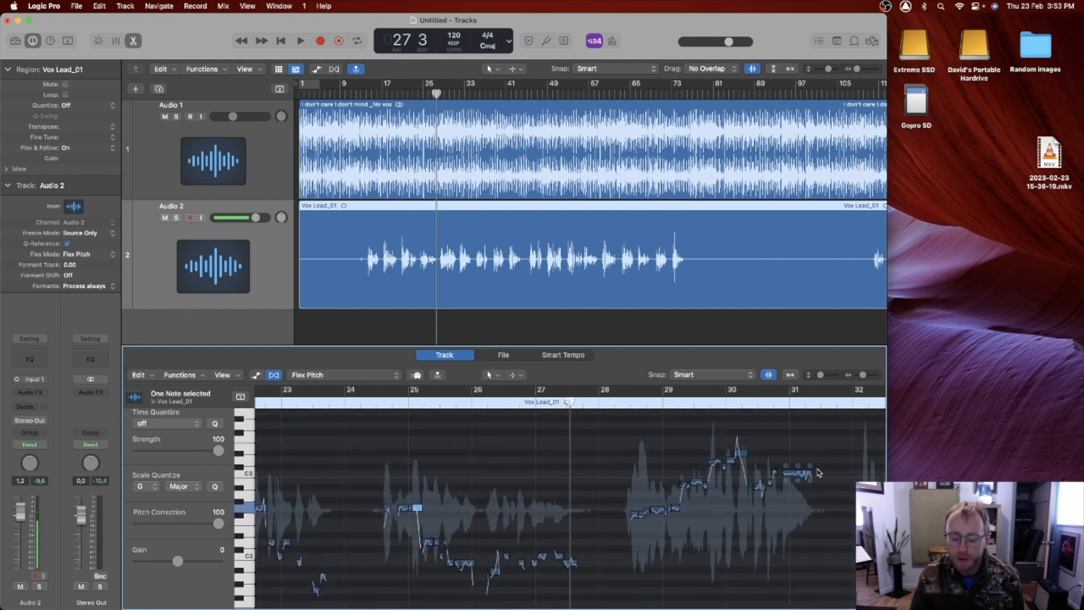
# Examine the vocal phrases from bar 28 to bar 45, selecting groups of their pitch notes along the way.
pyautogui.hscroll(3, 819, 472)
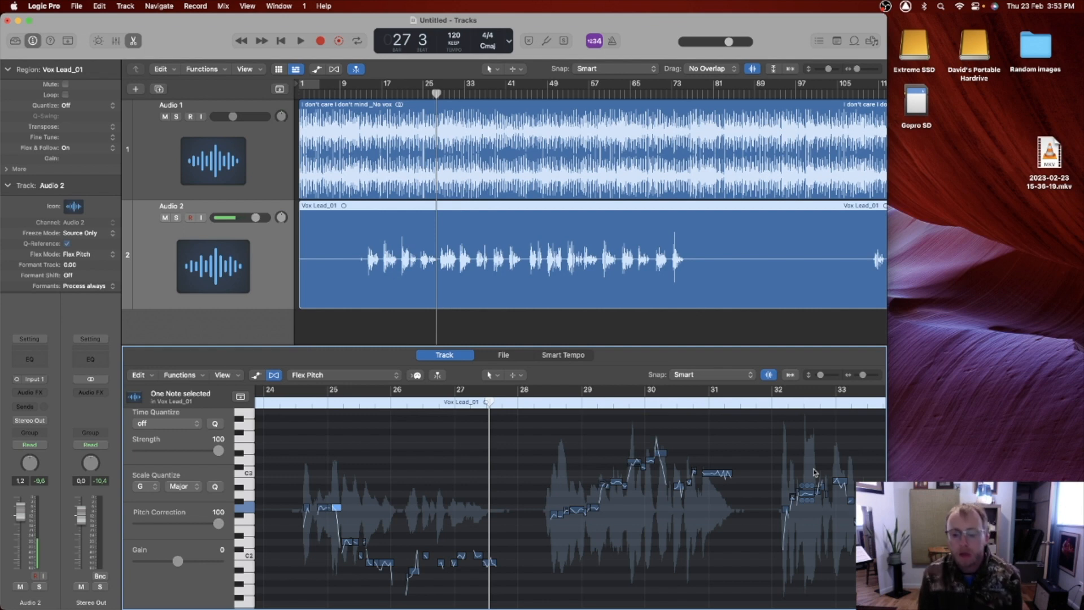
pyautogui.hscroll(8, 690, 542)
pyautogui.hscroll(-8, 690, 543)
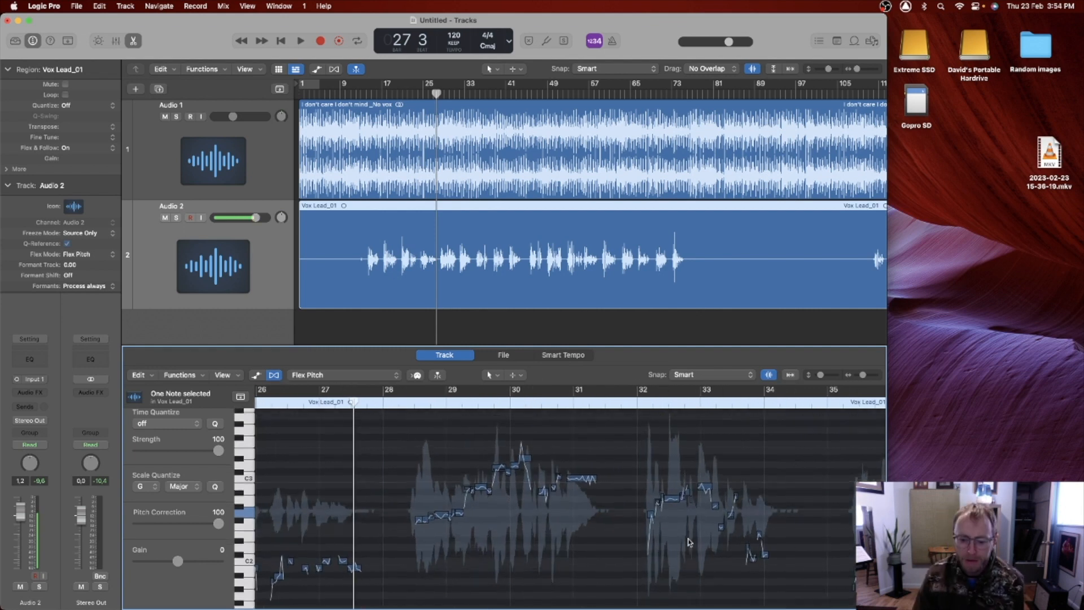
pyautogui.moveTo(521, 416); pyautogui.dragTo(757, 581)
pyautogui.moveTo(512, 425); pyautogui.dragTo(691, 594)
pyautogui.hscroll(6, 642, 522)
pyautogui.moveTo(590, 464); pyautogui.dragTo(797, 600)
pyautogui.hscroll(4, 780, 599)
pyautogui.hscroll(5, 780, 599)
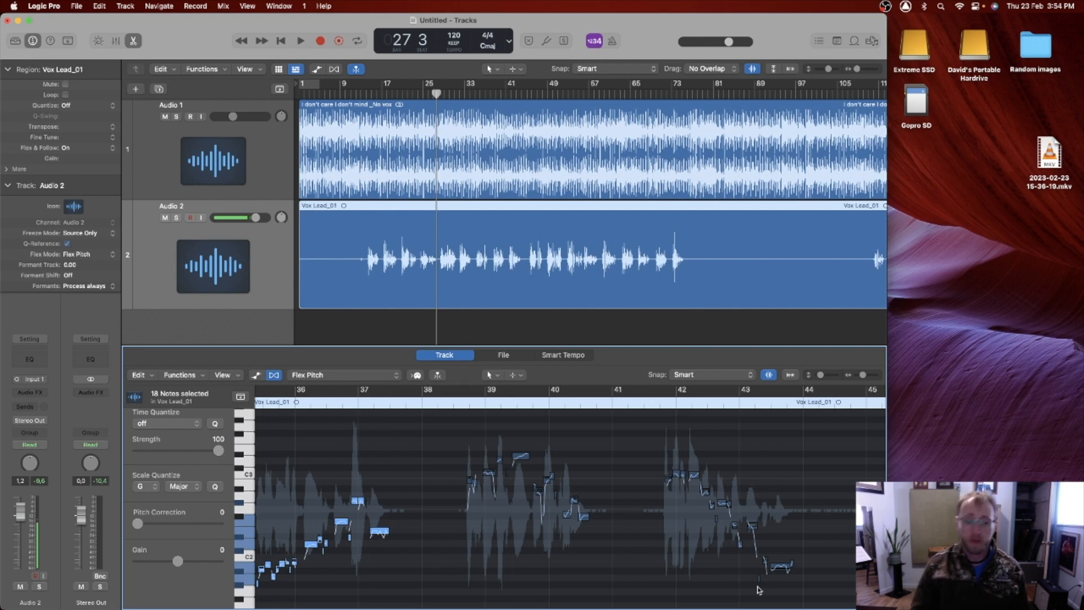
# Select the notes from the last one after bar 37 through bar 44 and set their Pitch Correction to 100.
pyautogui.scroll(-1, 268, 237)
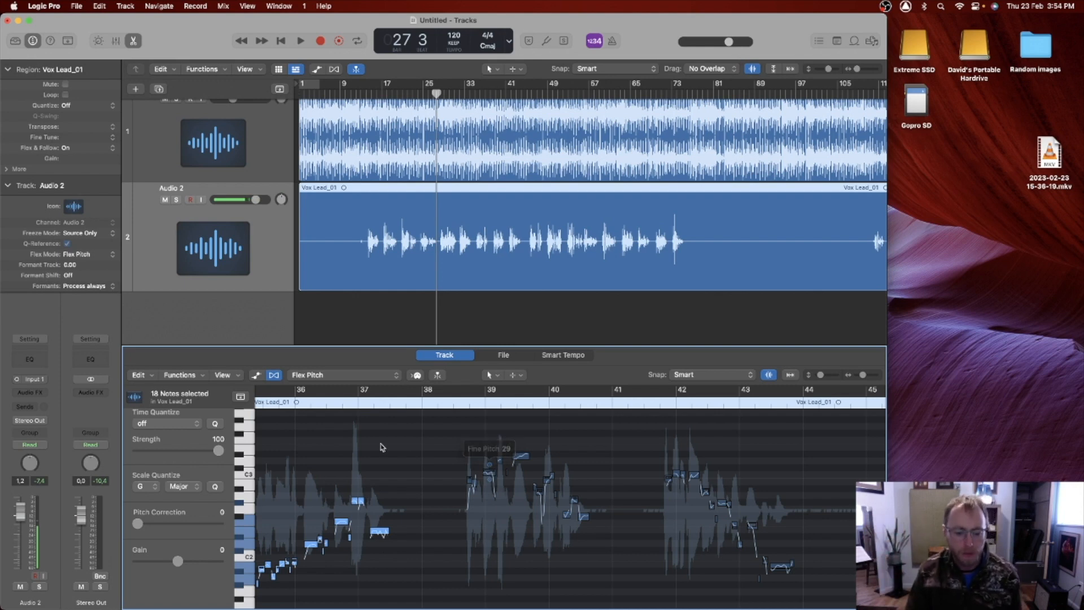
pyautogui.moveTo(383, 434); pyautogui.dragTo(841, 591)
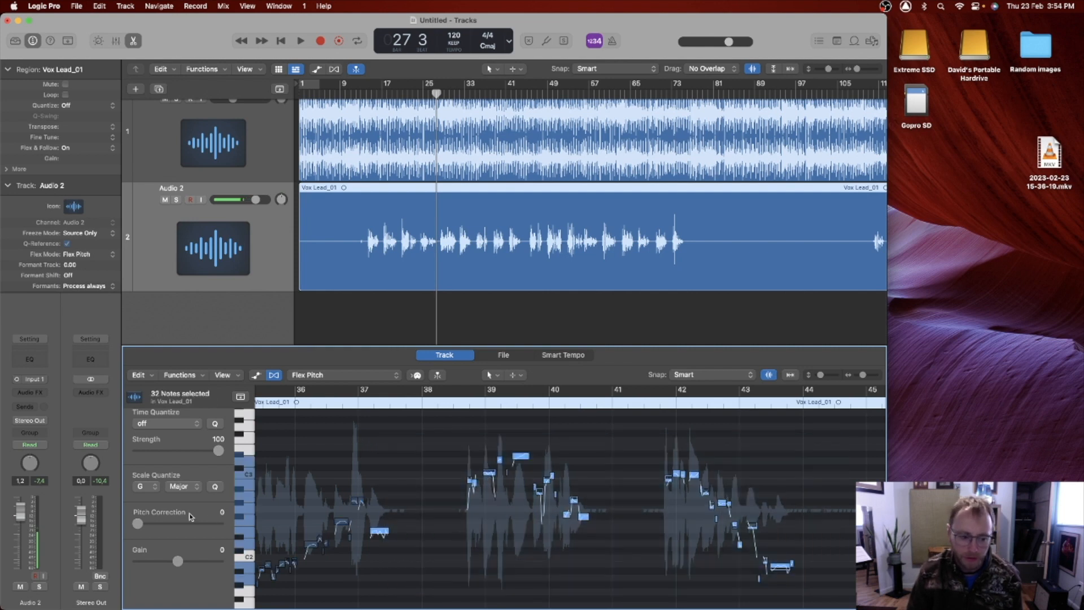
pyautogui.moveTo(138, 523); pyautogui.dragTo(218, 523)
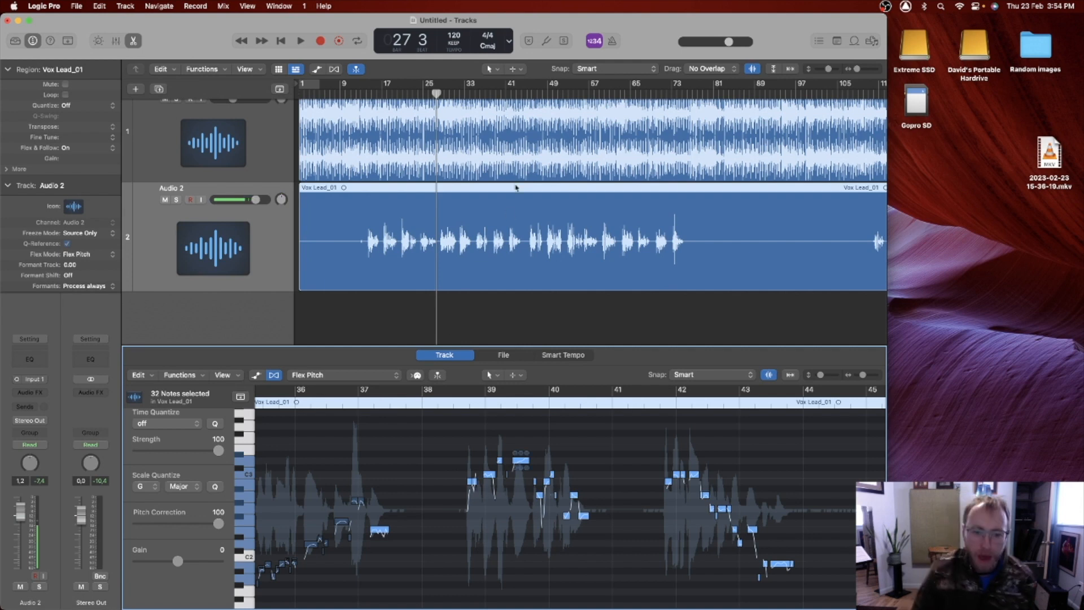
# Solo the Audio 2 track and set the cycle range over the whole song from bar 1 to bar 151.
pyautogui.click(508, 190)
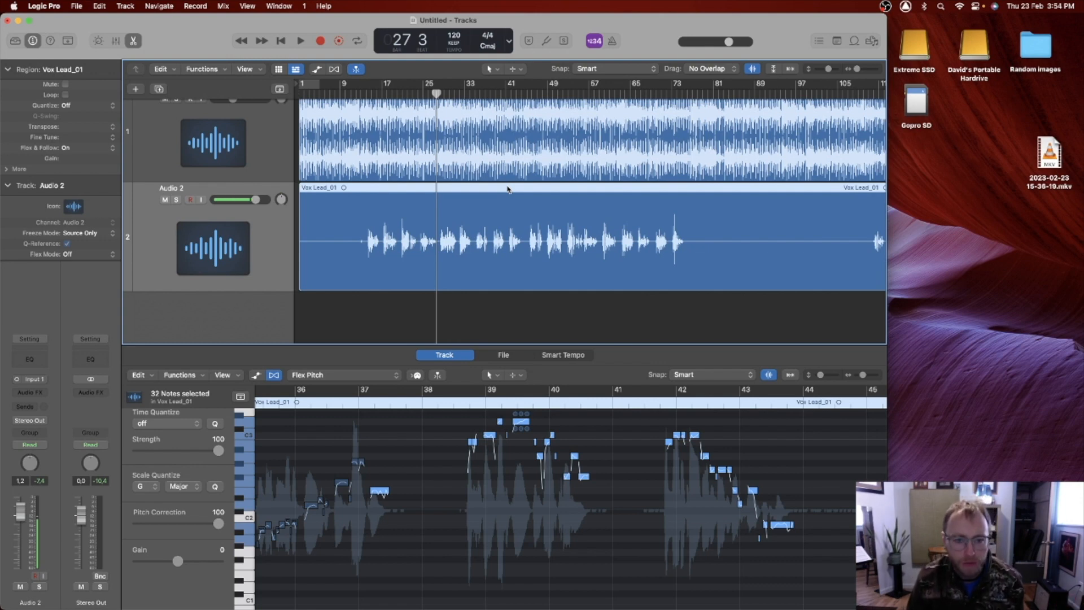
pyautogui.scroll(2, 505, 231)
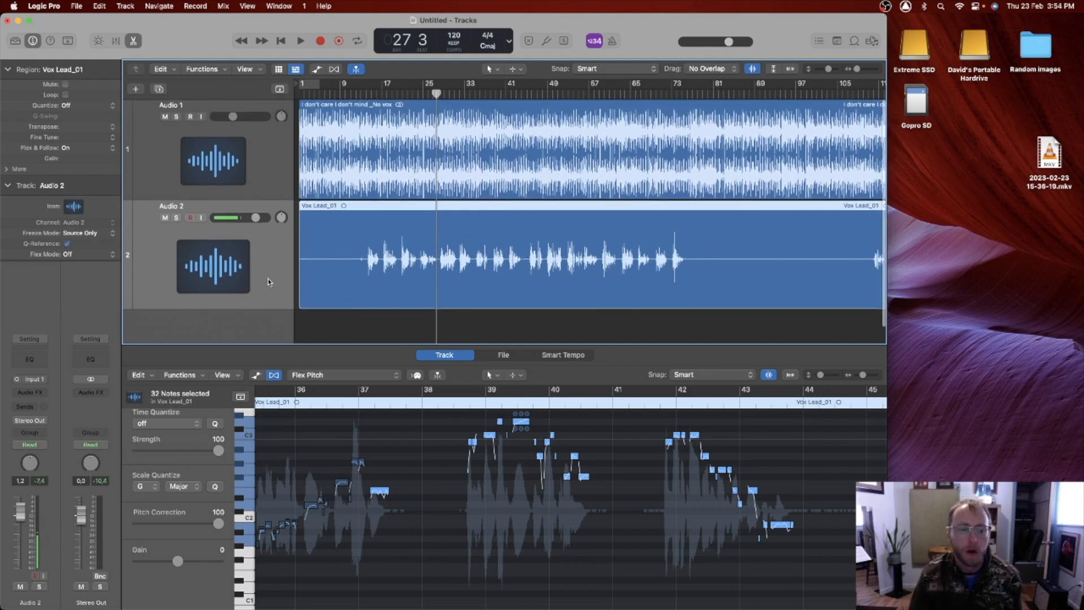
pyautogui.click(177, 218)
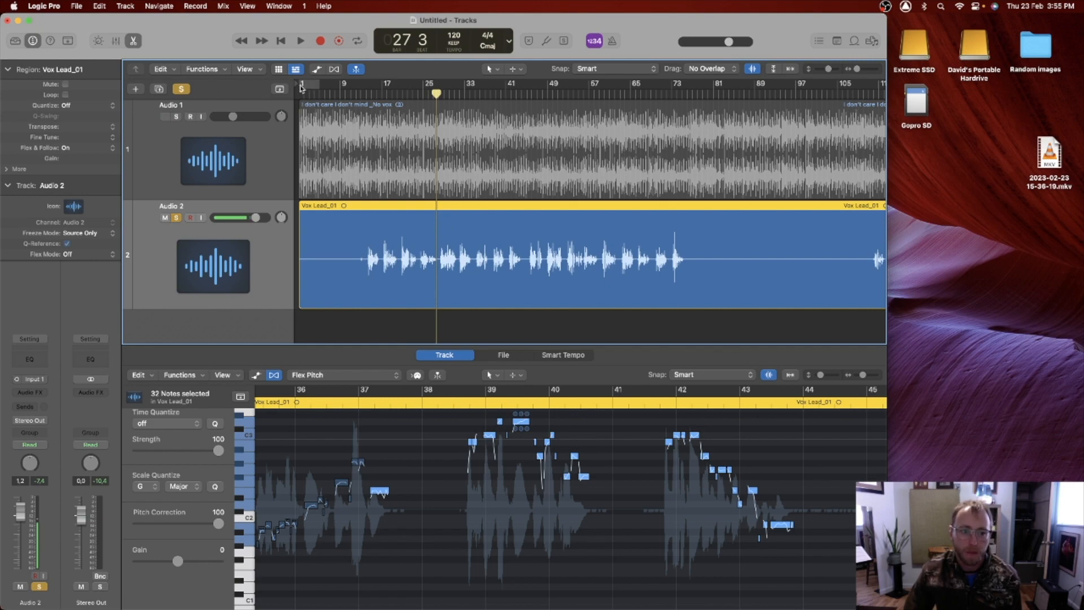
pyautogui.moveTo(301, 87); pyautogui.dragTo(869, 104)
pyautogui.hscroll(-5, 757, 258)
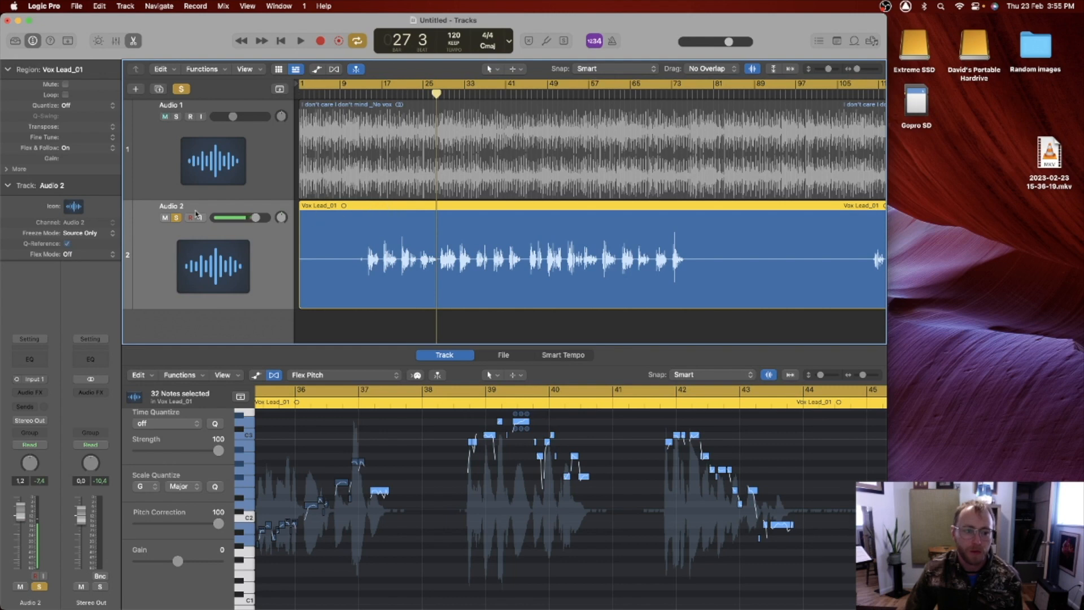
# Open the bounce settings for the project or section.
pyautogui.click(76, 6)
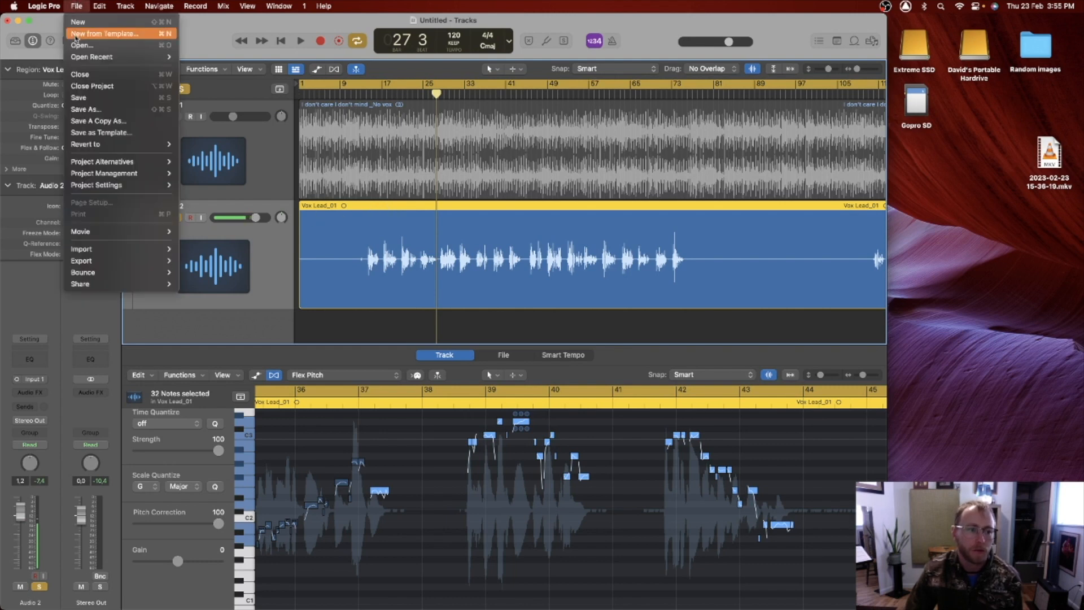
pyautogui.moveTo(171, 274)
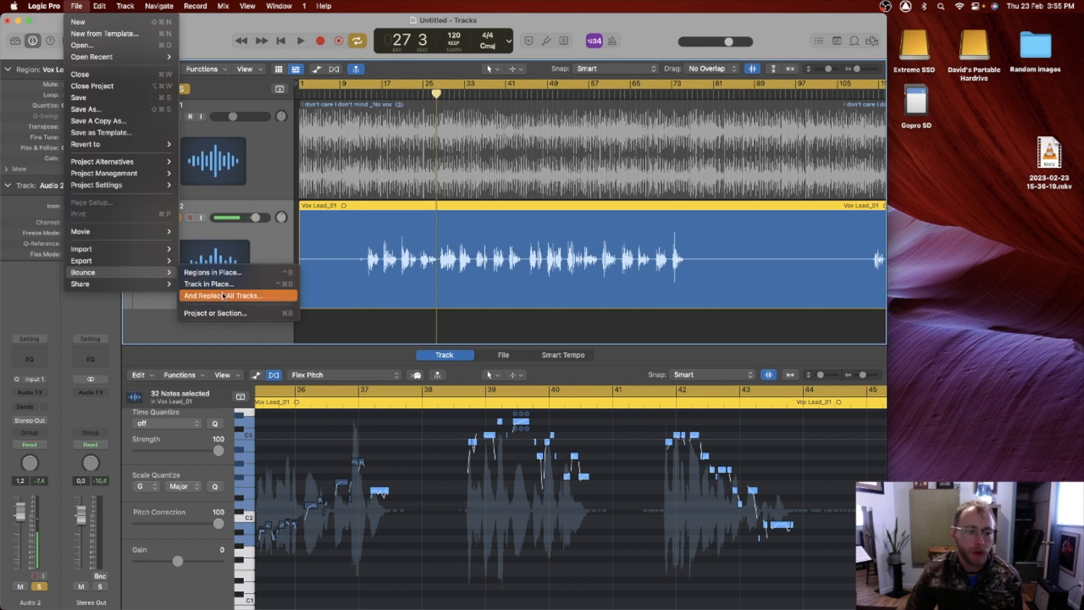
pyautogui.click(262, 316)
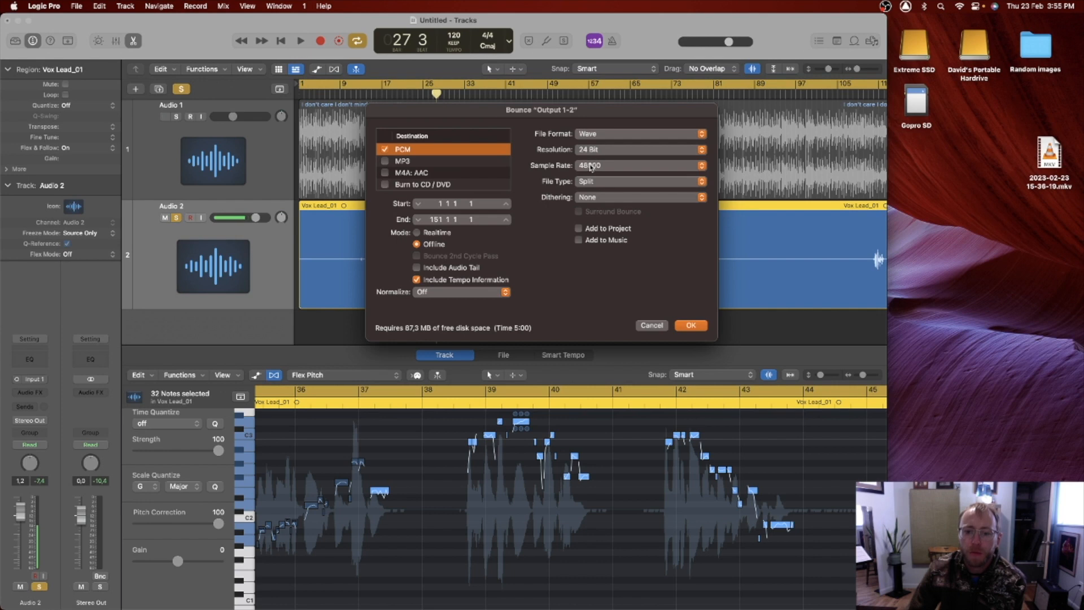
# Try Interleaved as the bounce file type and return to Split.
pyautogui.click(594, 183)
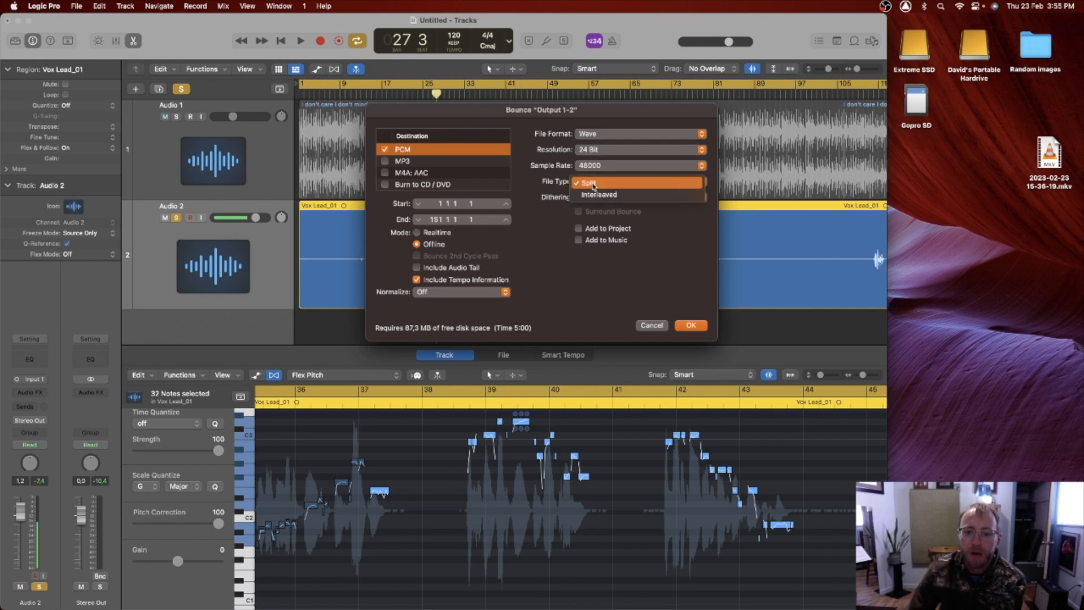
pyautogui.click(621, 195)
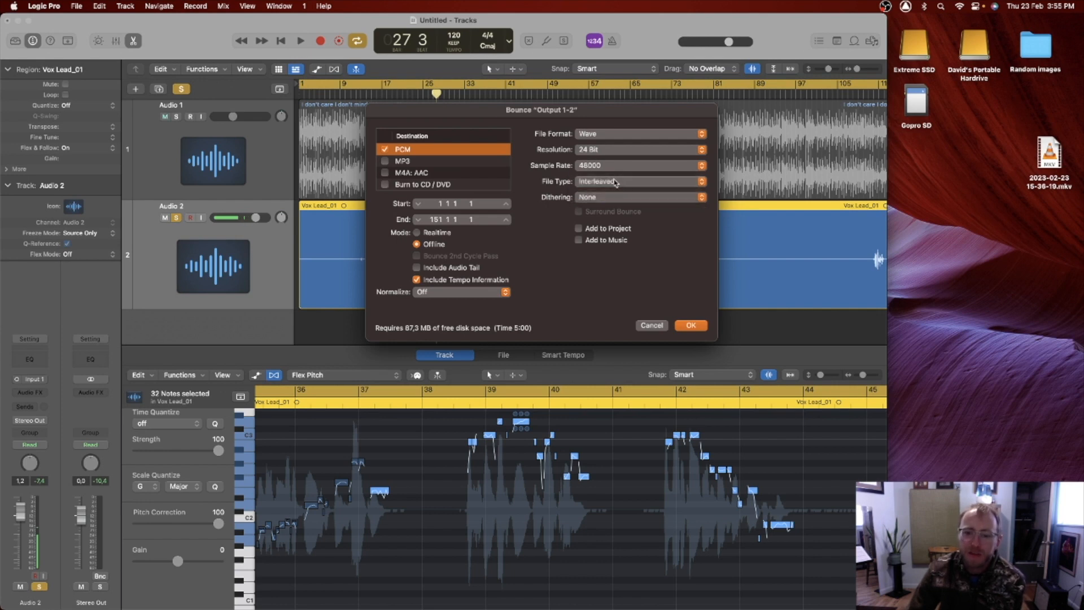
pyautogui.click(616, 182)
pyautogui.click(612, 173)
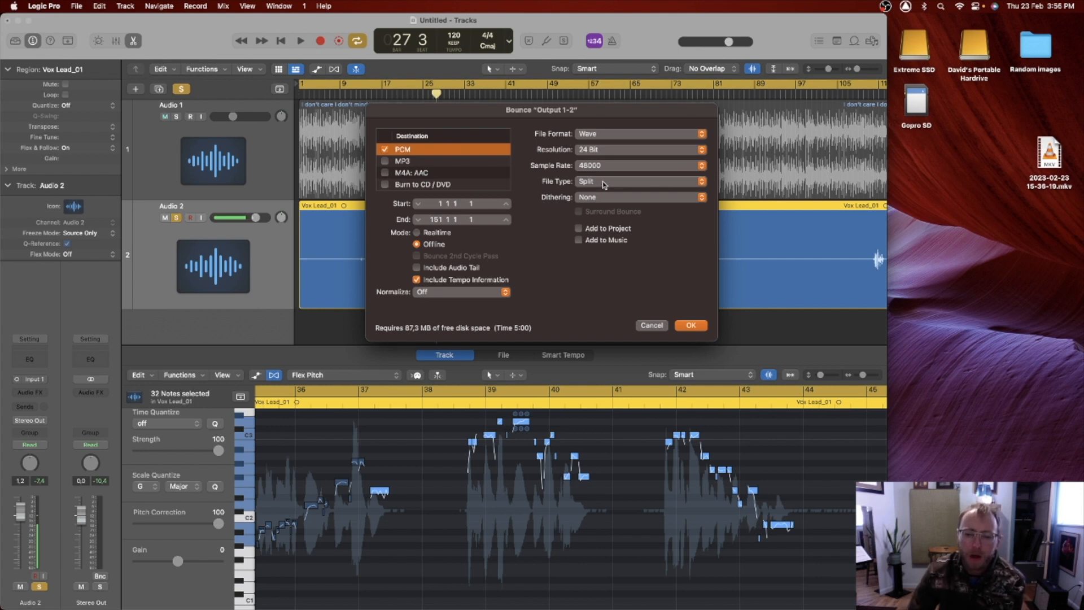
pyautogui.click(605, 184)
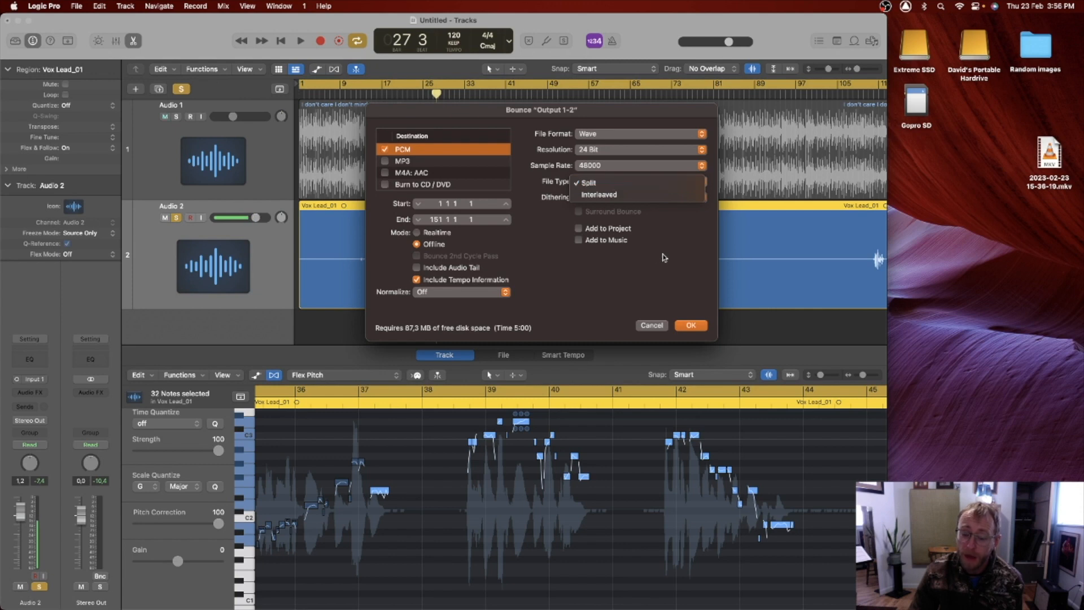
pyautogui.click(666, 269)
# Bounce the soloed vocal to the Desktop as split 24-bit, 48000 Hz Wave files named Output 1-2.
pyautogui.click(692, 326)
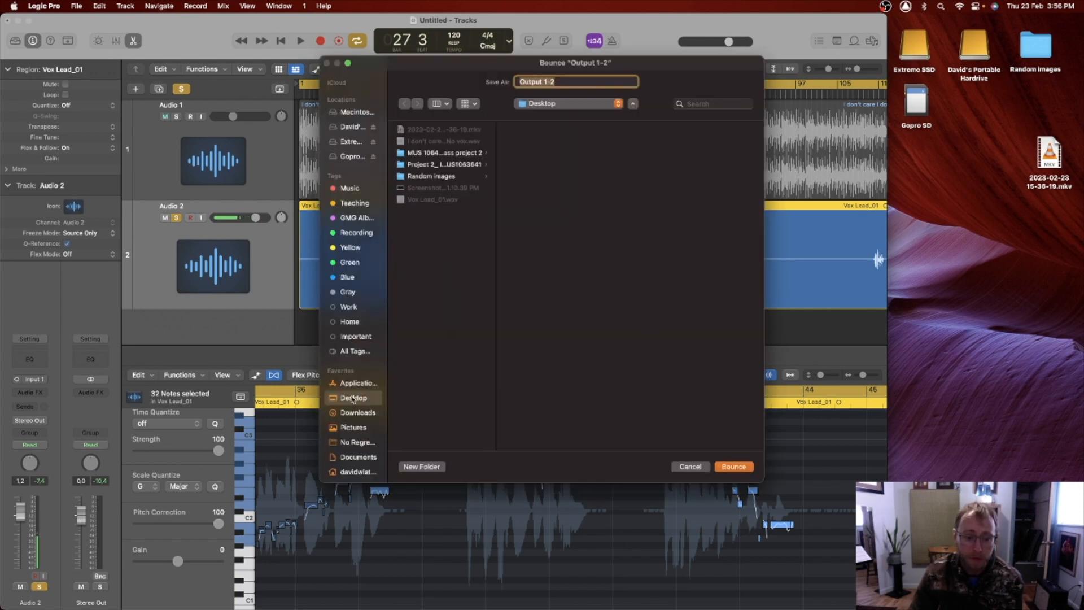
pyautogui.click(719, 467)
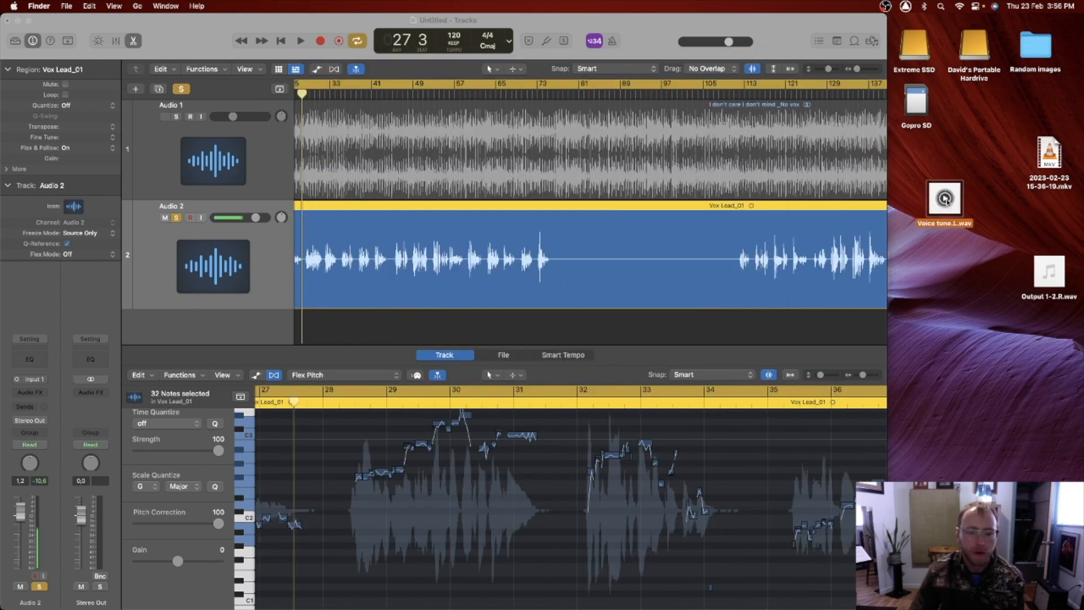